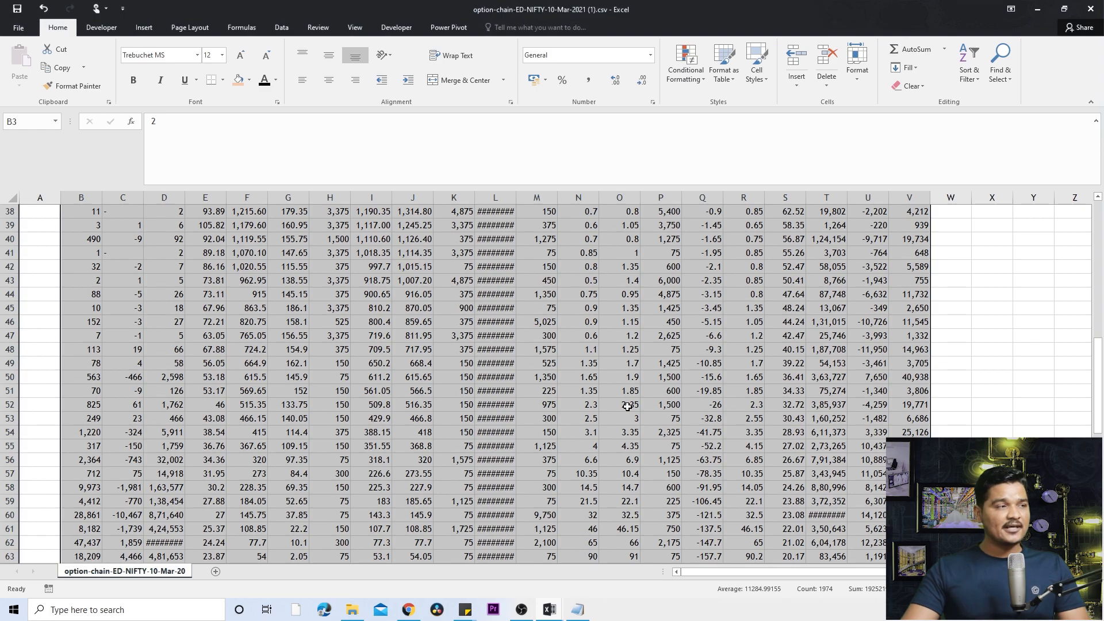
Autofit the STRIKE PRICE column and copy all option chain data from B3 to the last row and column
key(Up)
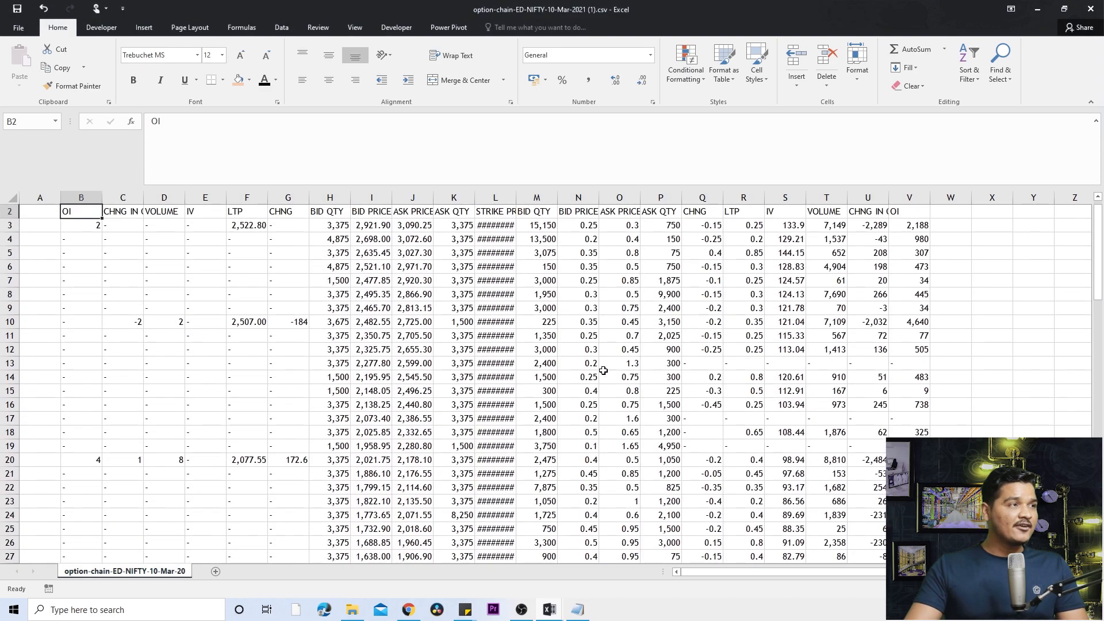
double_click(516, 197)
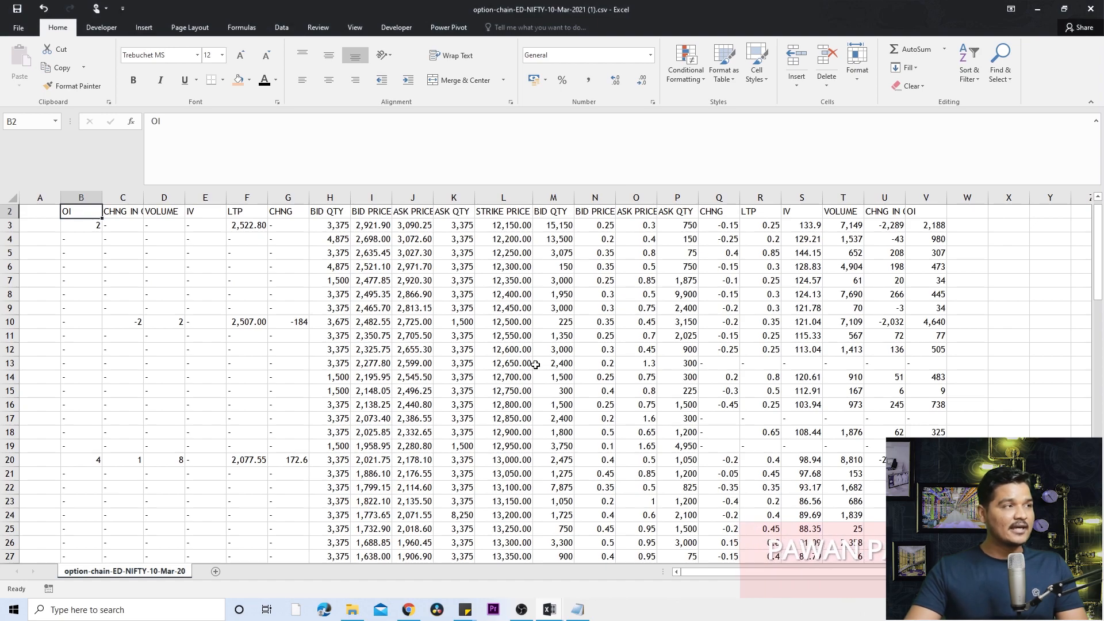
key(Down)
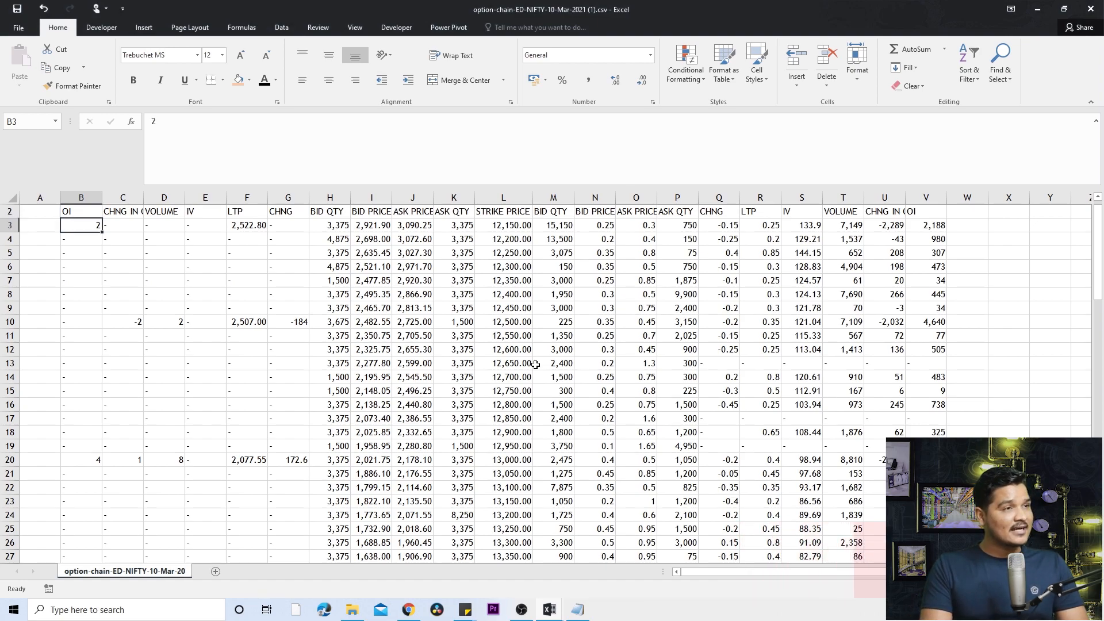
key(ctrl+shift+Right)
key(ctrl+shift+Down)
key(ctrl+c)
key(Up)
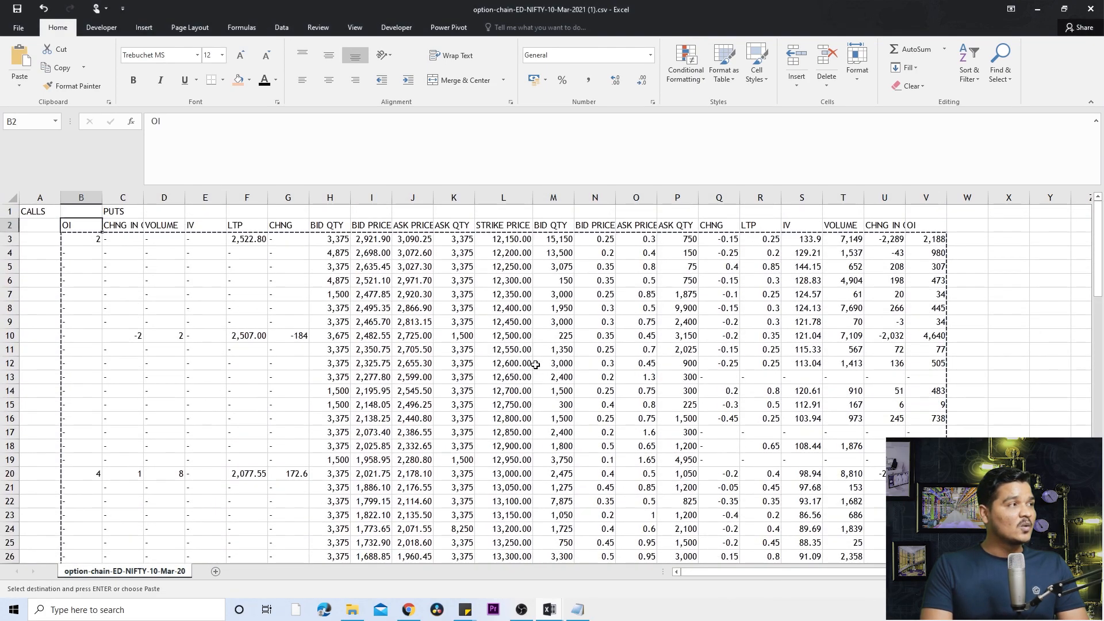
key(Down)
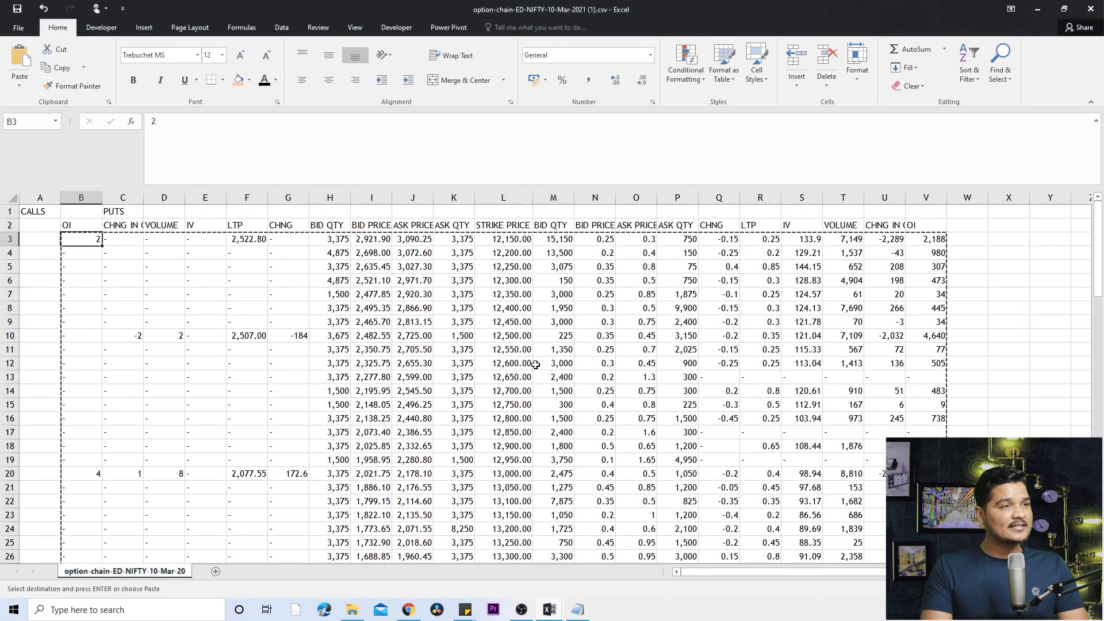
key(Right)
key(Right)
key(Right)
key(Right)
key(Right)
key(Right)
Switch to the Option Auto strategy Builder workbook and paste the copied data as values over the Option chain table from A2
key(alt+Tab)
key(alt+Tab)
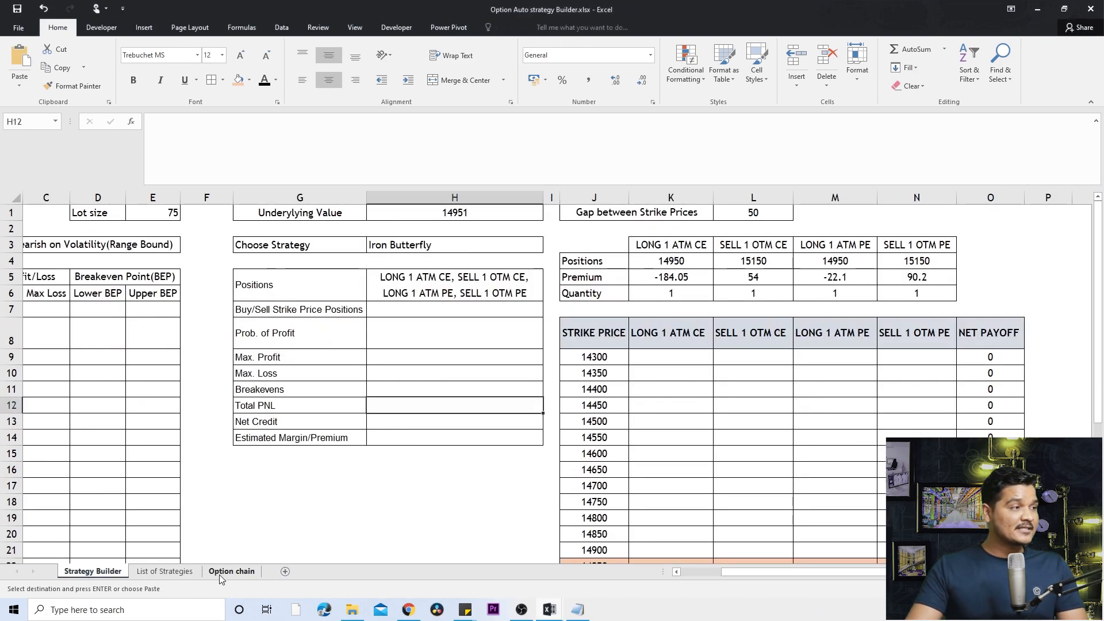
click(231, 571)
key(Page_Up)
key(Page_Up)
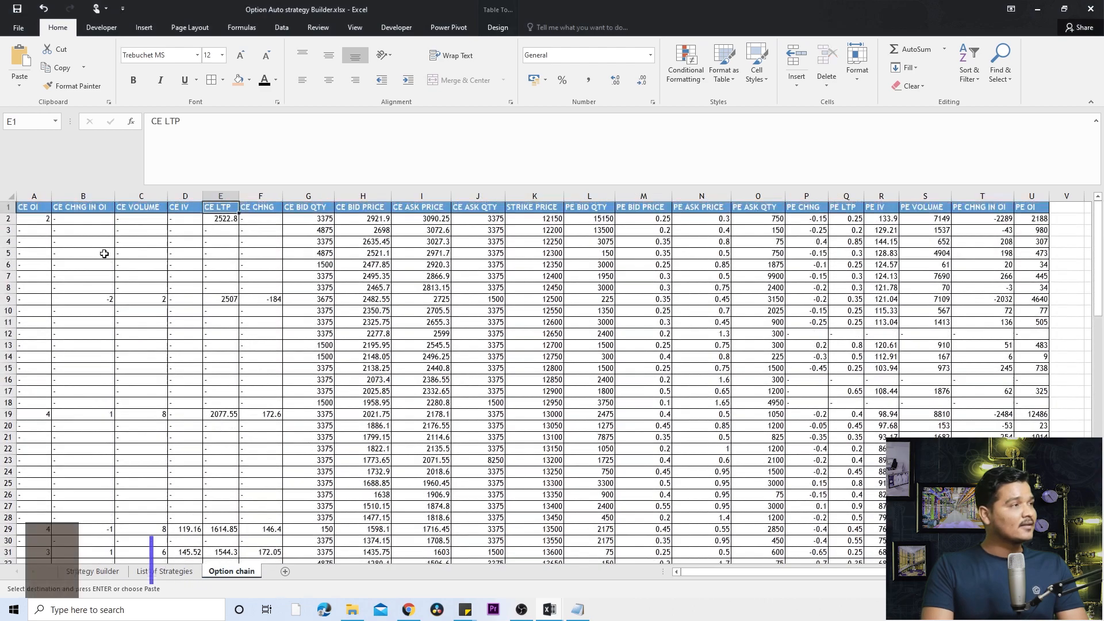
key(Home)
key(Down)
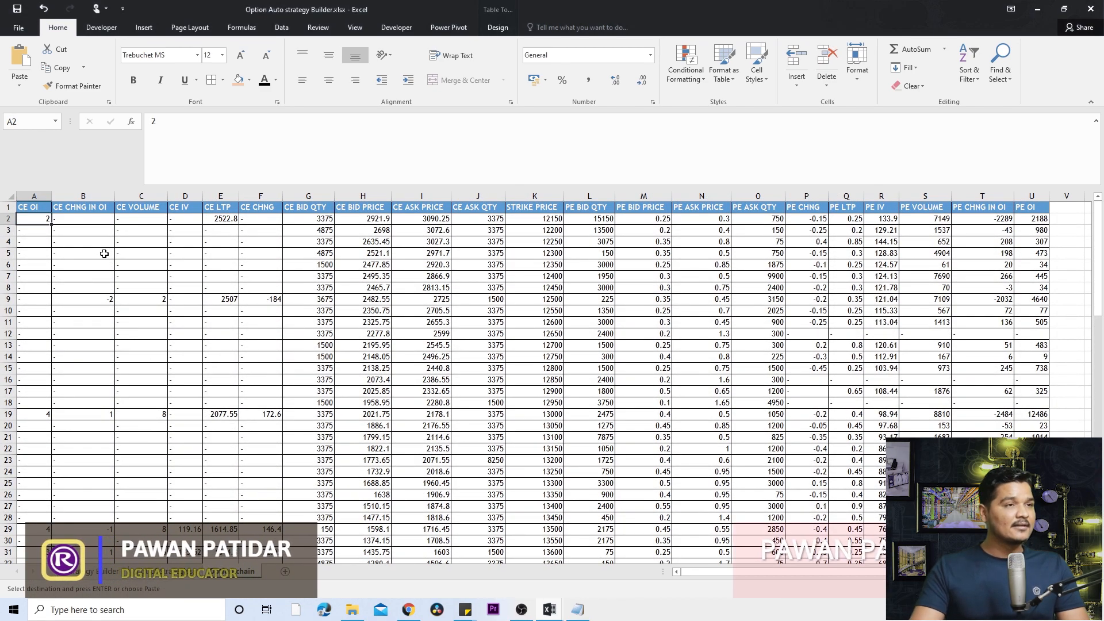
key(ctrl+a)
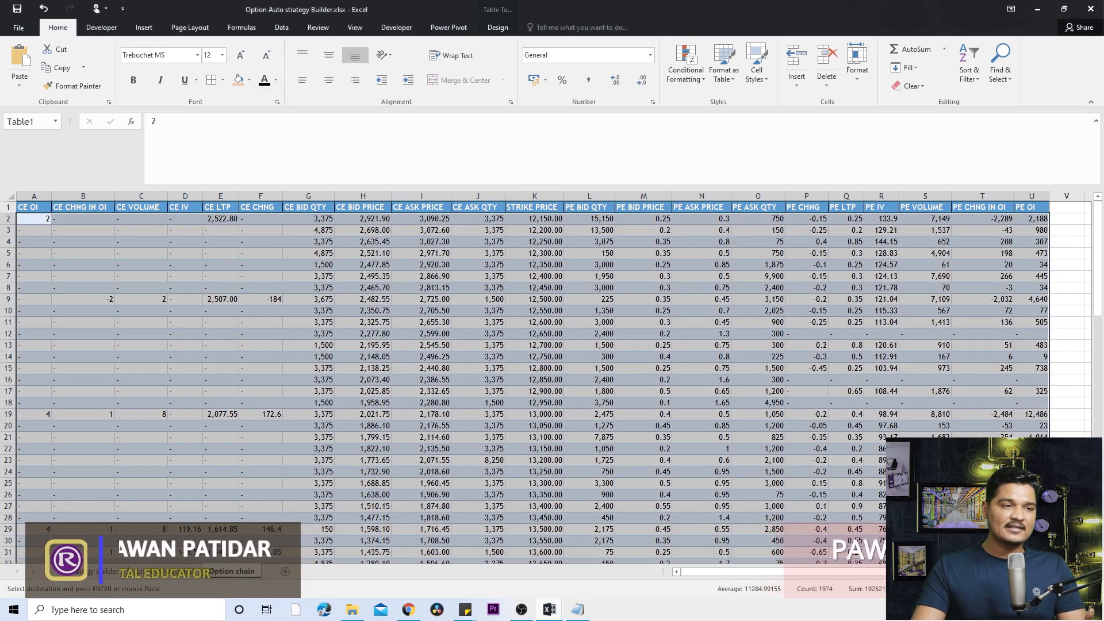
key(ctrl)
key(v)
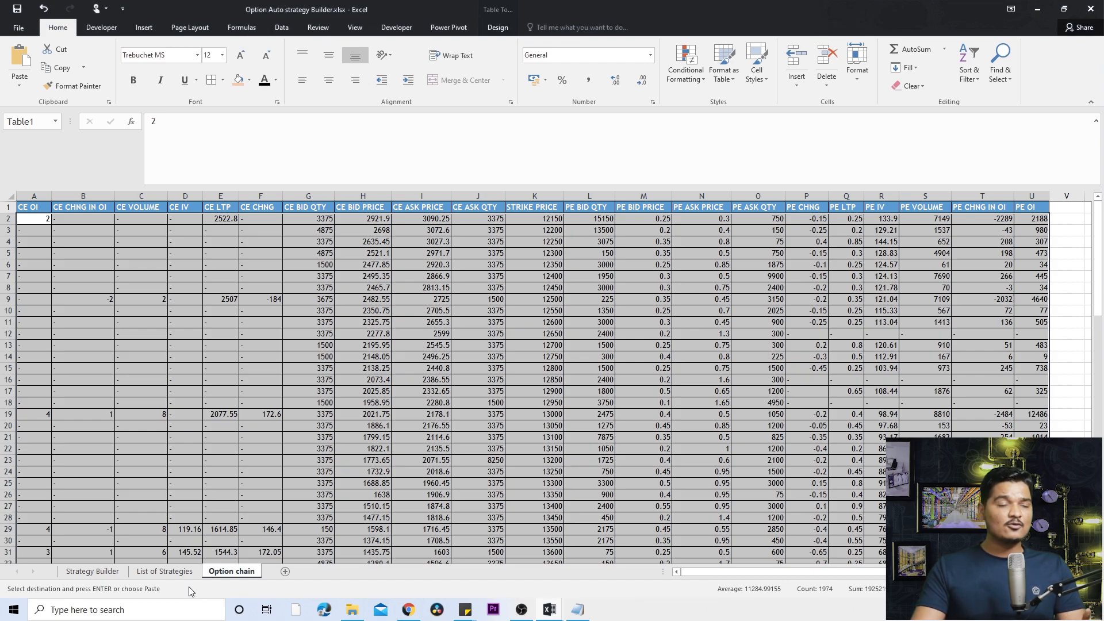
Look over the strategy positions on the List of Strategies sheet and return to the Strategy Builder sheet
click(176, 575)
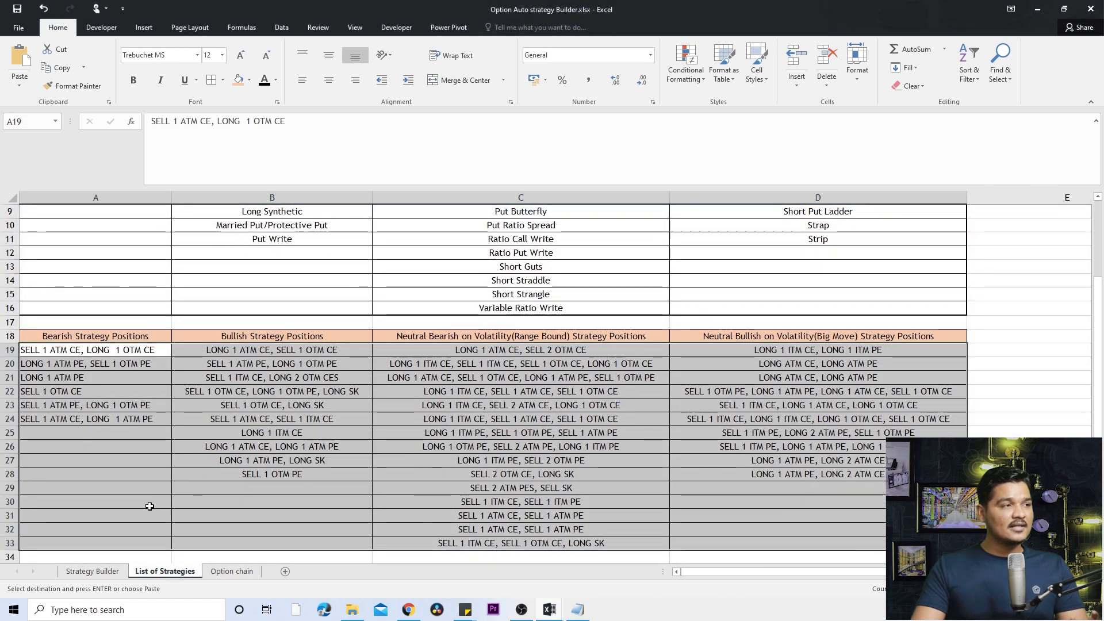
click(55, 350)
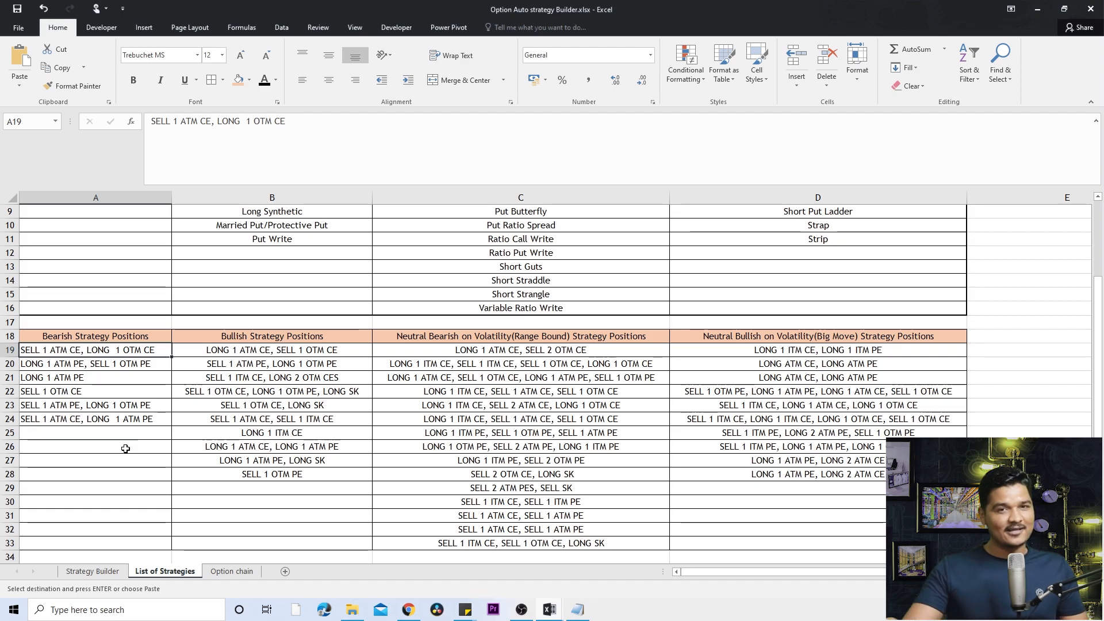
click(92, 573)
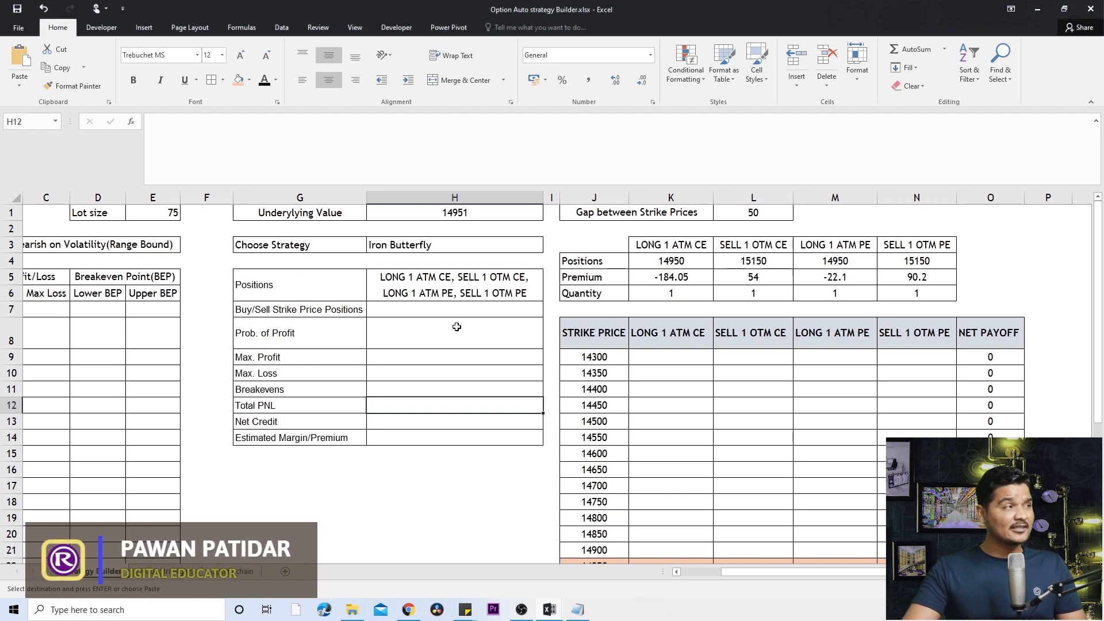
Shrink the formula bar to a single line and leave cell editing
click(290, 183)
double_click(294, 189)
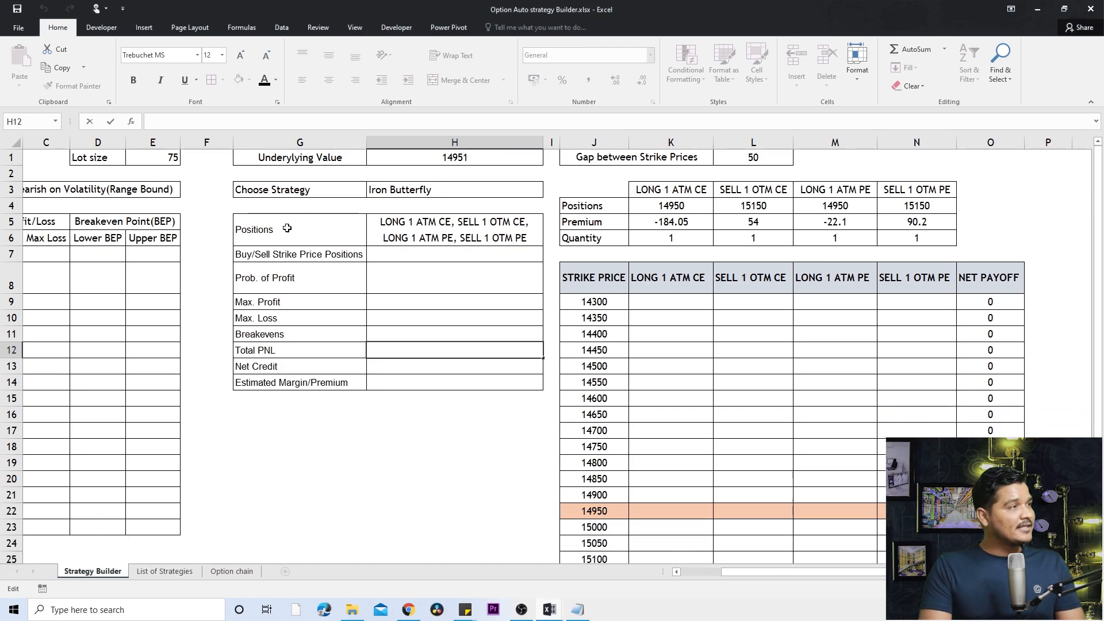
click(166, 193)
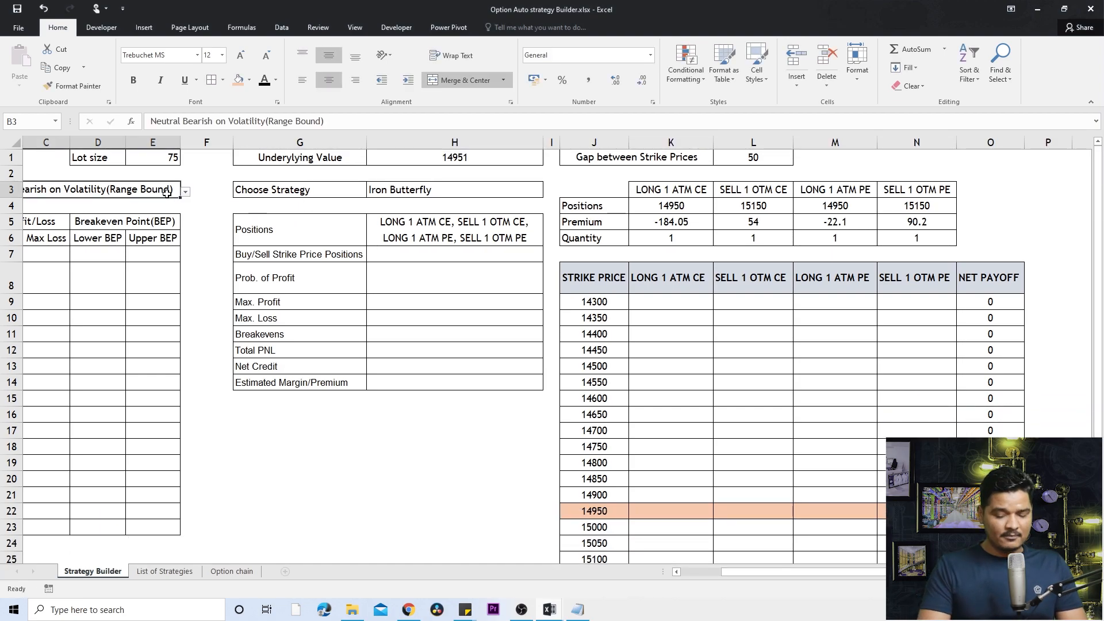
Highlight A1:I3, covering the underlying asset, lot size, underlying value, market view and chosen strategy
key(Left)
key(Up)
key(Up)
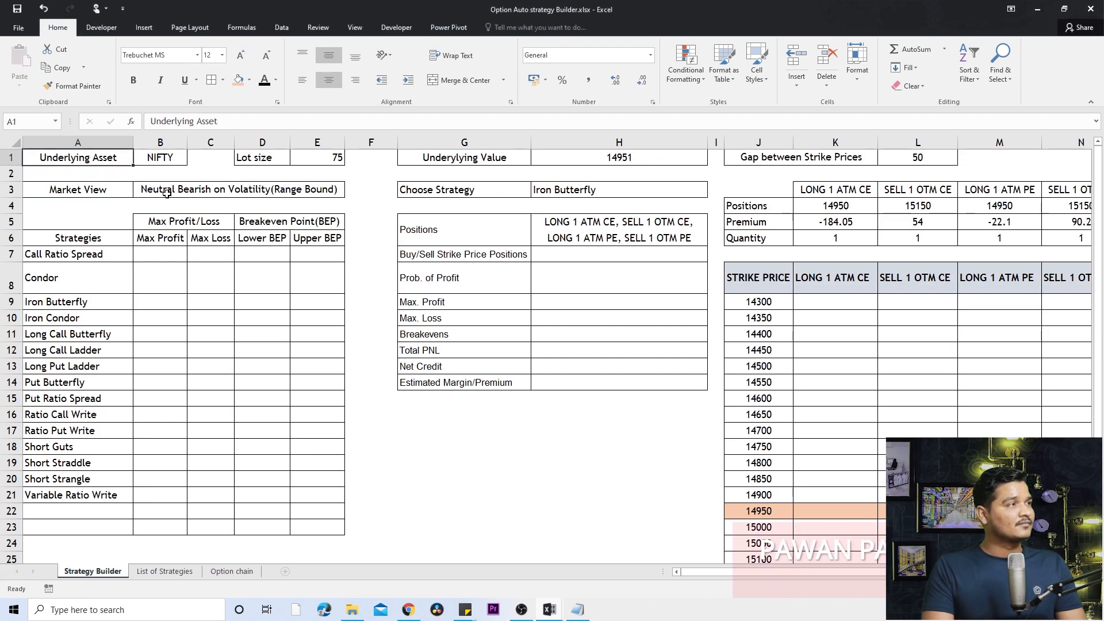
key(shift+Right)
key(shift+Right)
key(shift+Right)
key(shift+Right)
key(shift+Right)
key(shift+Right)
key(shift+Right)
key(shift+Right)
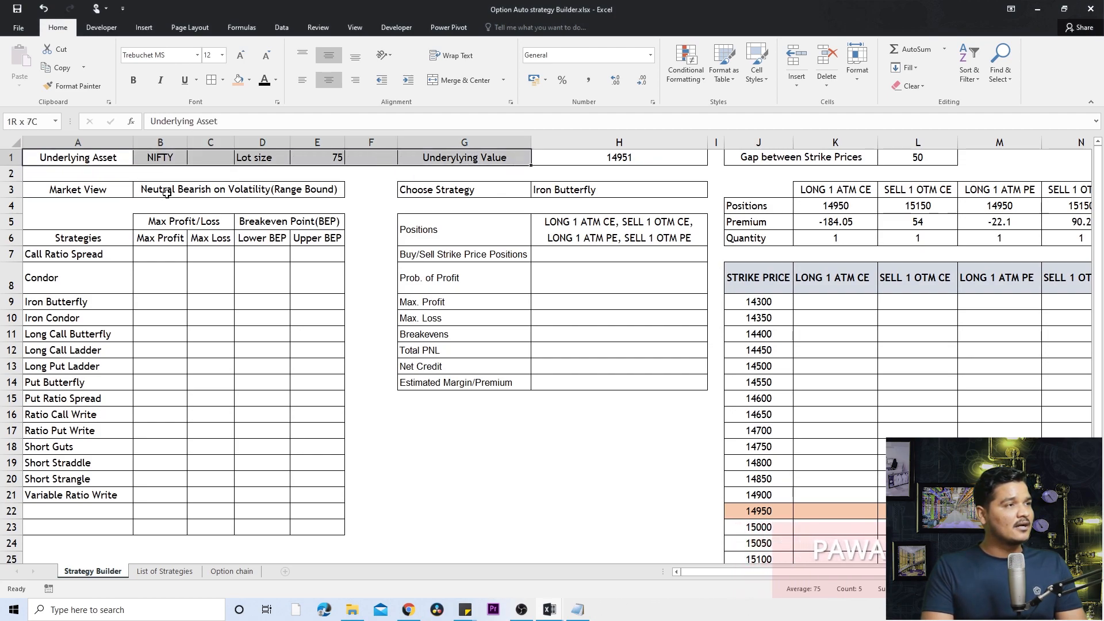
key(shift+Down)
key(shift+Down)
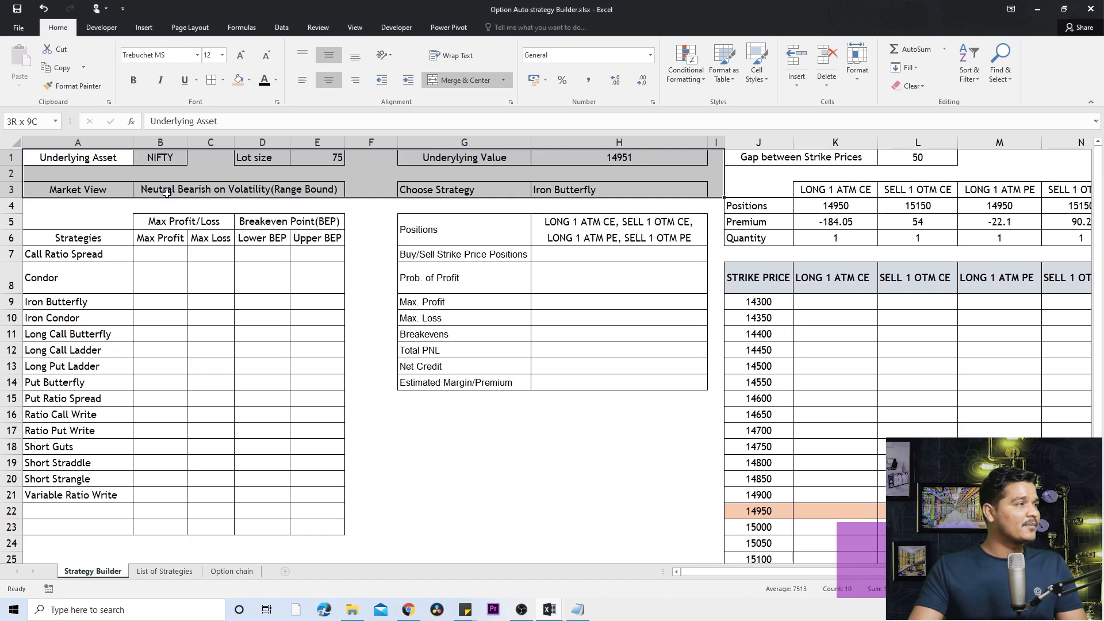
Add the strategies table A5:E24, the strike price gap cells J1:L1 and the positions cell H5 to the selection
drag(78, 224, 261, 545)
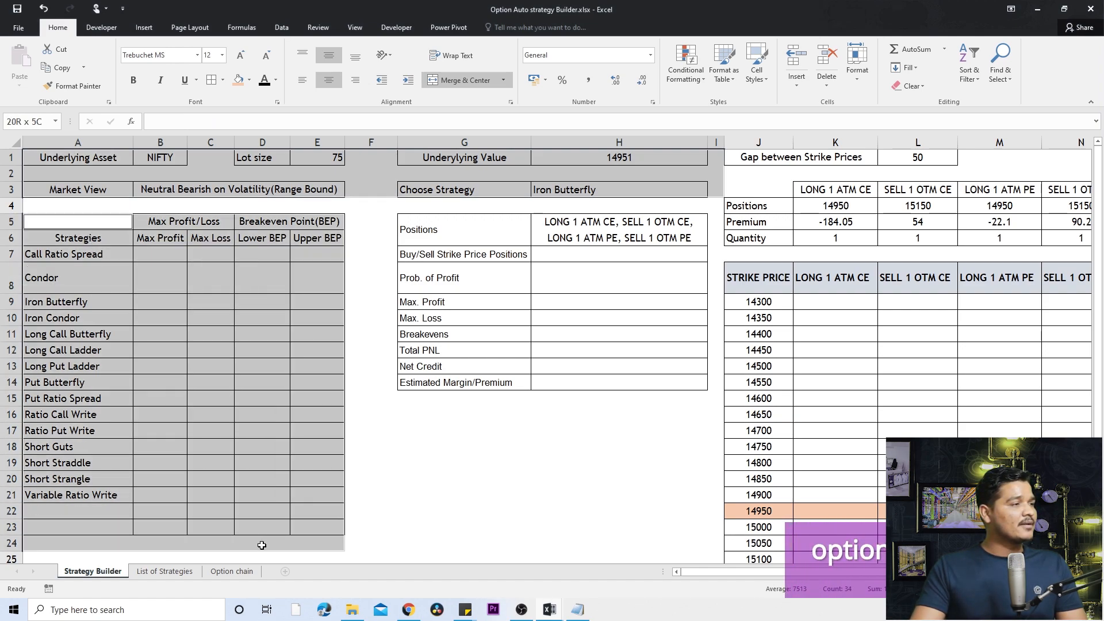
ctrl+click(780, 158)
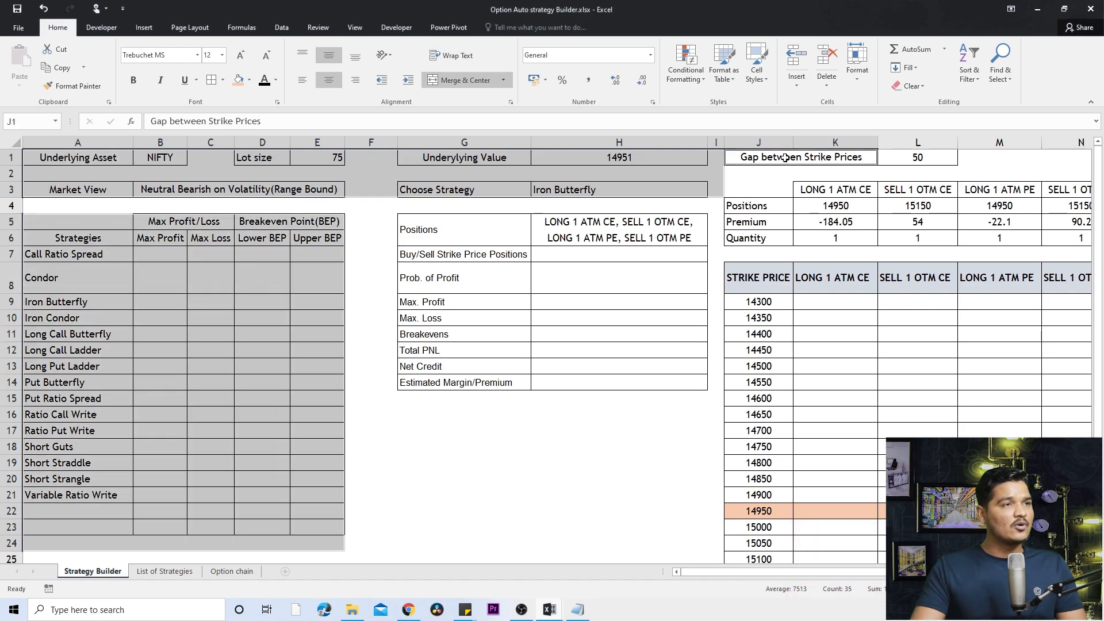
drag(780, 158, 901, 158)
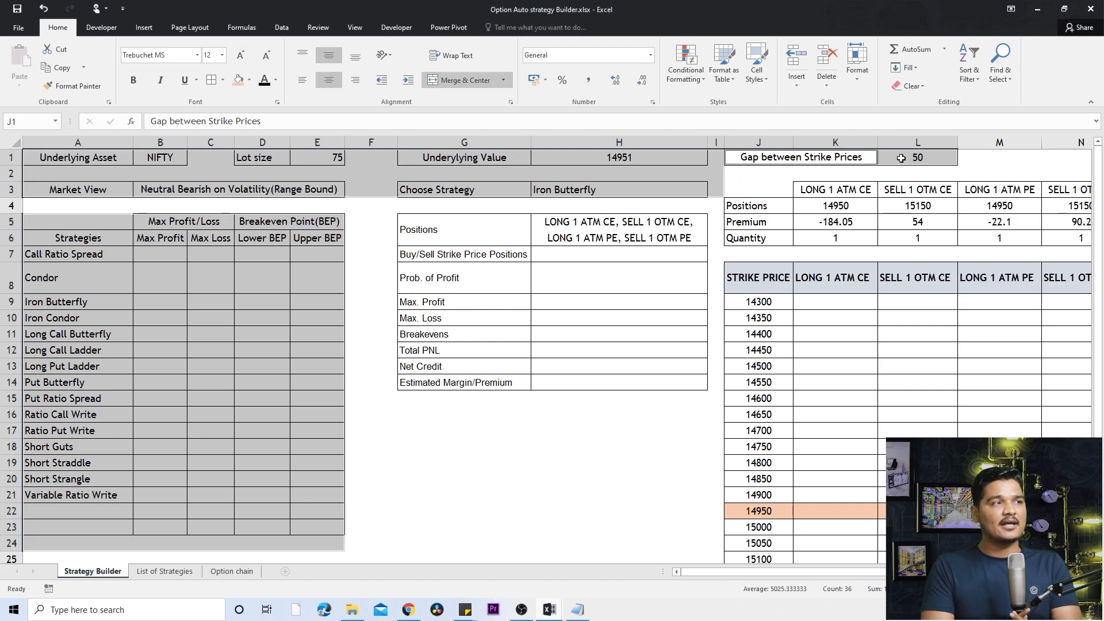
ctrl+click(591, 225)
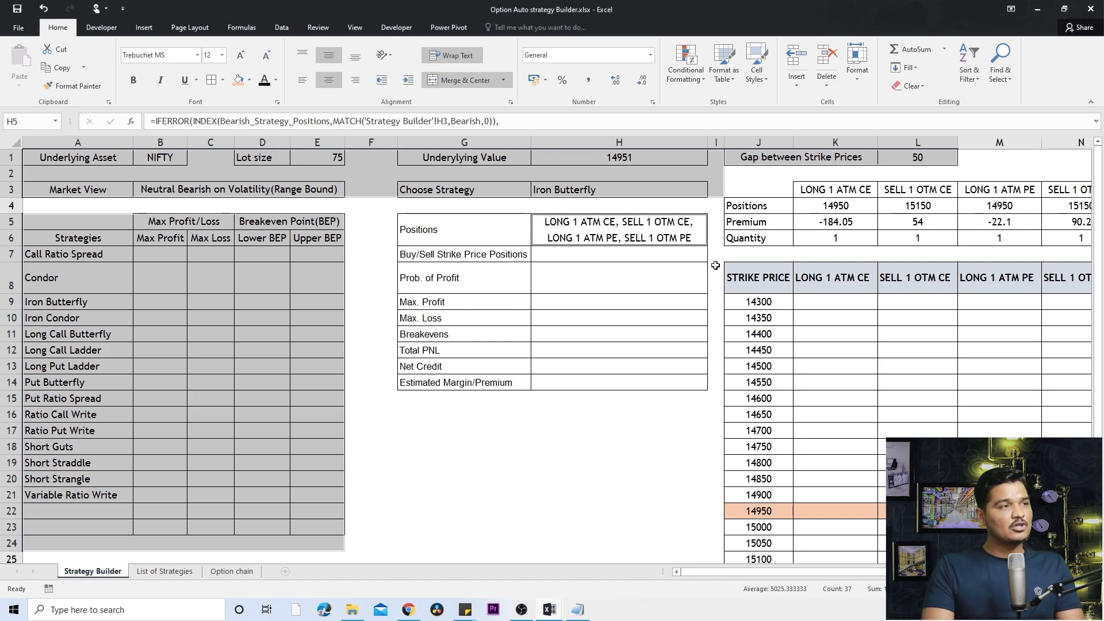
Examine the payoff table's header row 8 from STRIKE PRICE across to NET PAYOFF
key(Right)
key(Right)
key(Down)
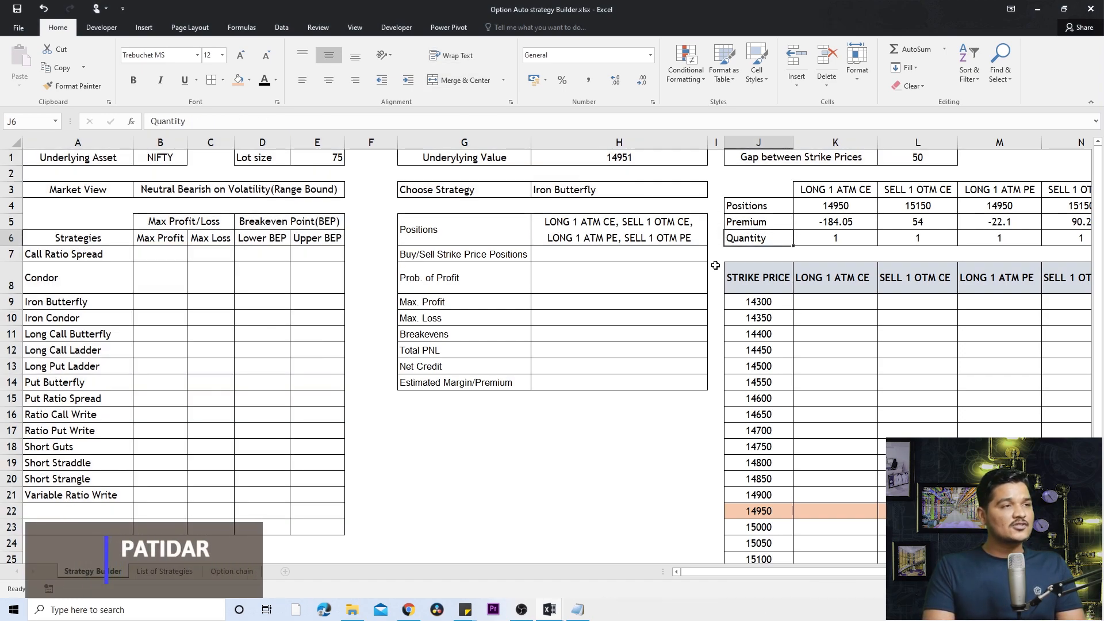
key(Down)
key(Down)
key(Right)
key(Right)
key(Right)
key(Right)
key(Right)
key(Right)
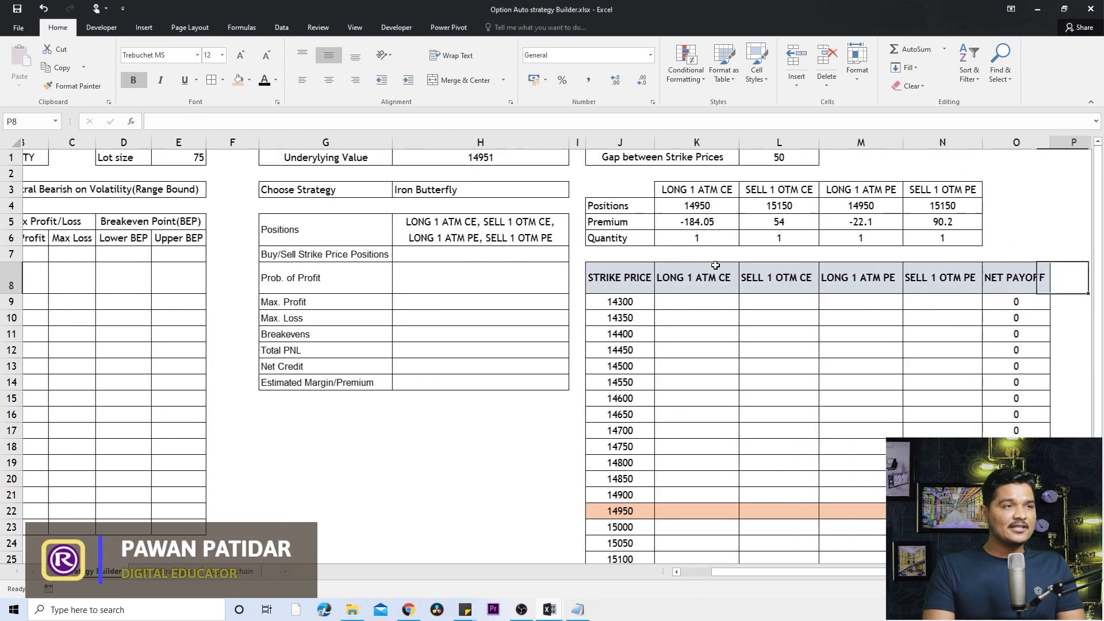
key(Left)
key(Left)
key(Left)
key(Left)
key(Left)
key(Left)
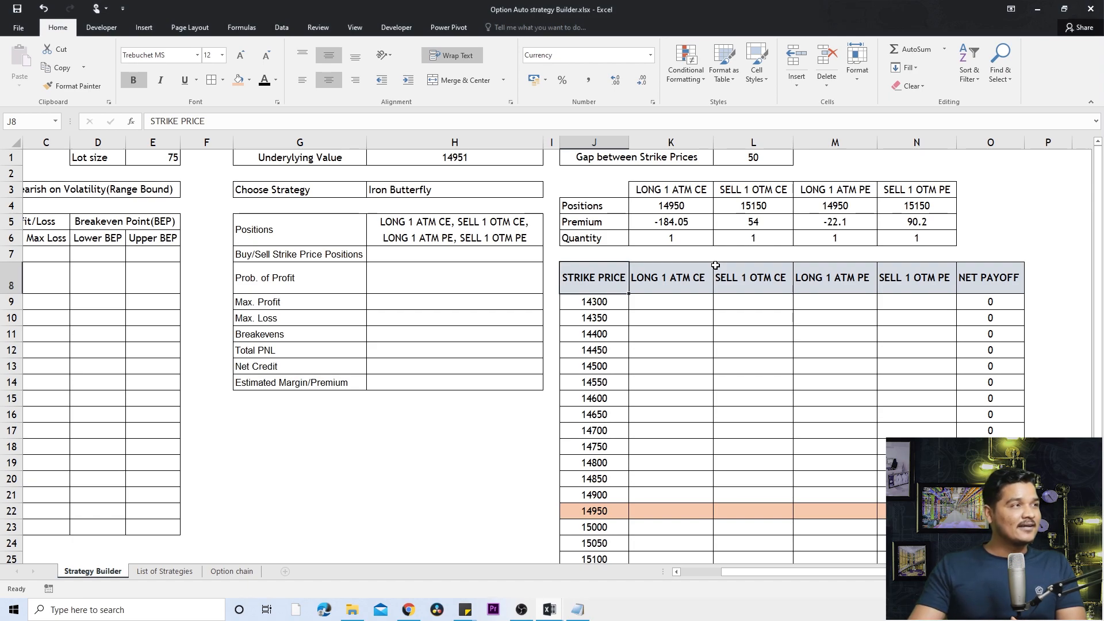
Inspect the underlying value in H1 and the formulas behind the strike prices in J22 and J9:J21
click(443, 163)
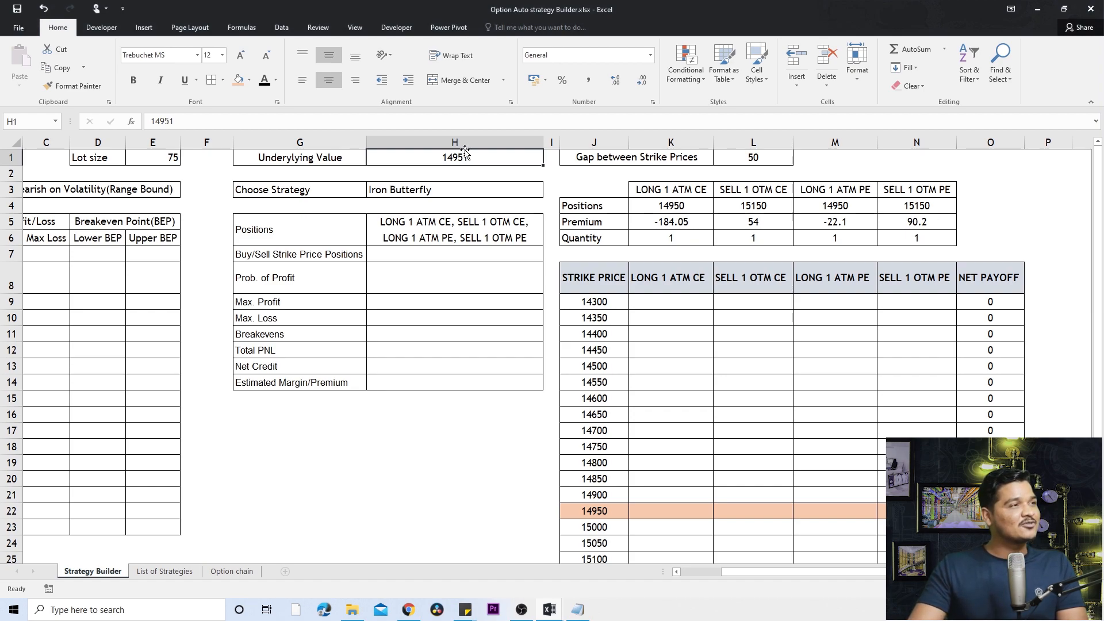
click(591, 513)
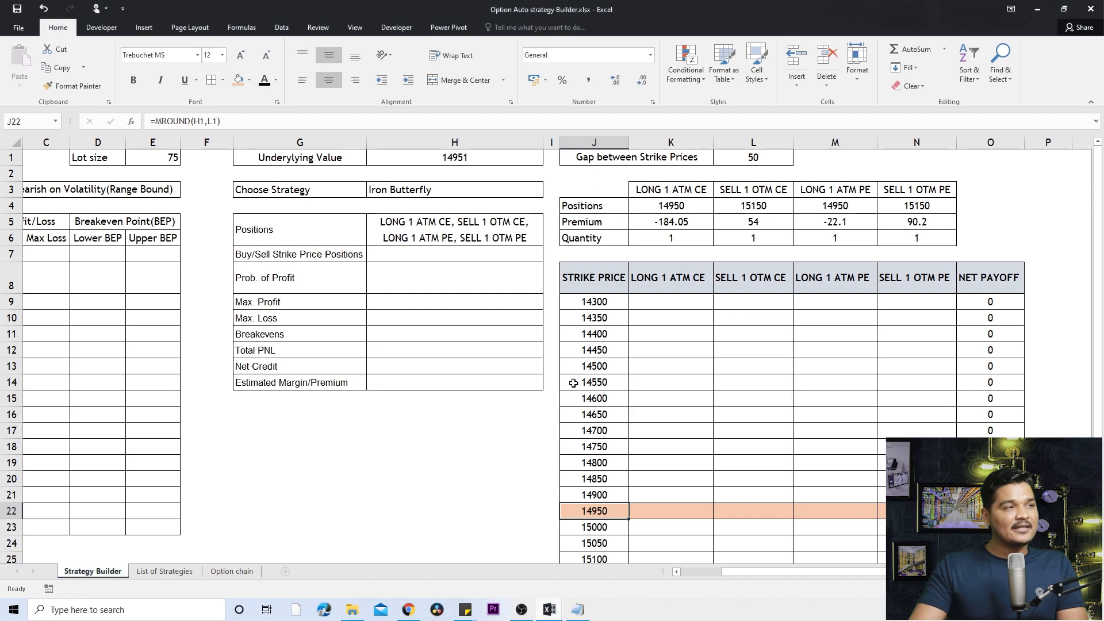
drag(595, 304, 599, 490)
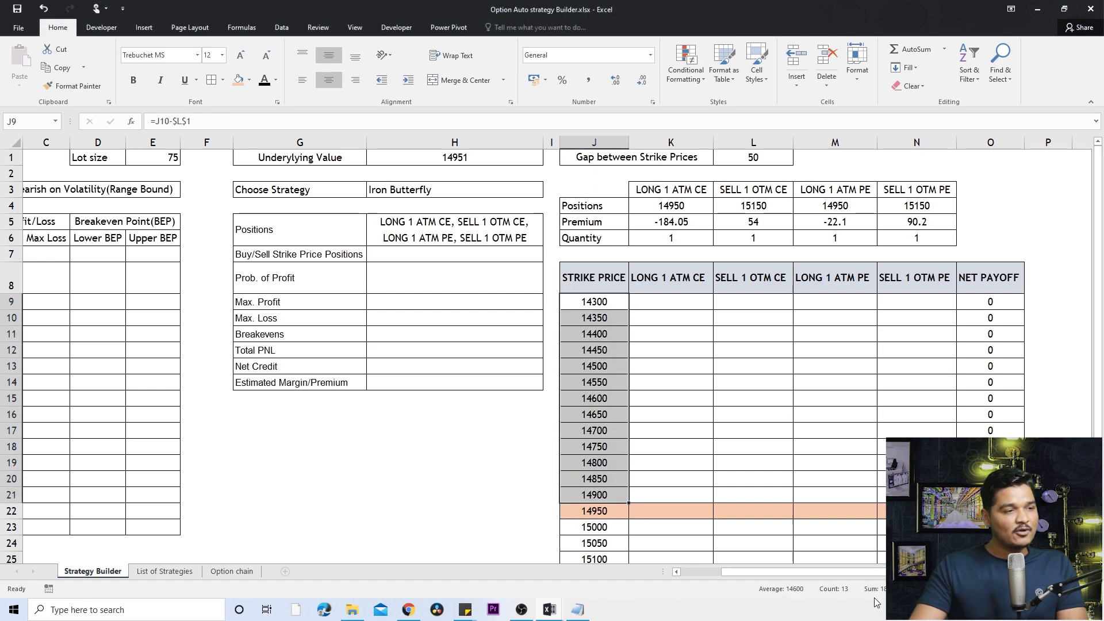
click(602, 512)
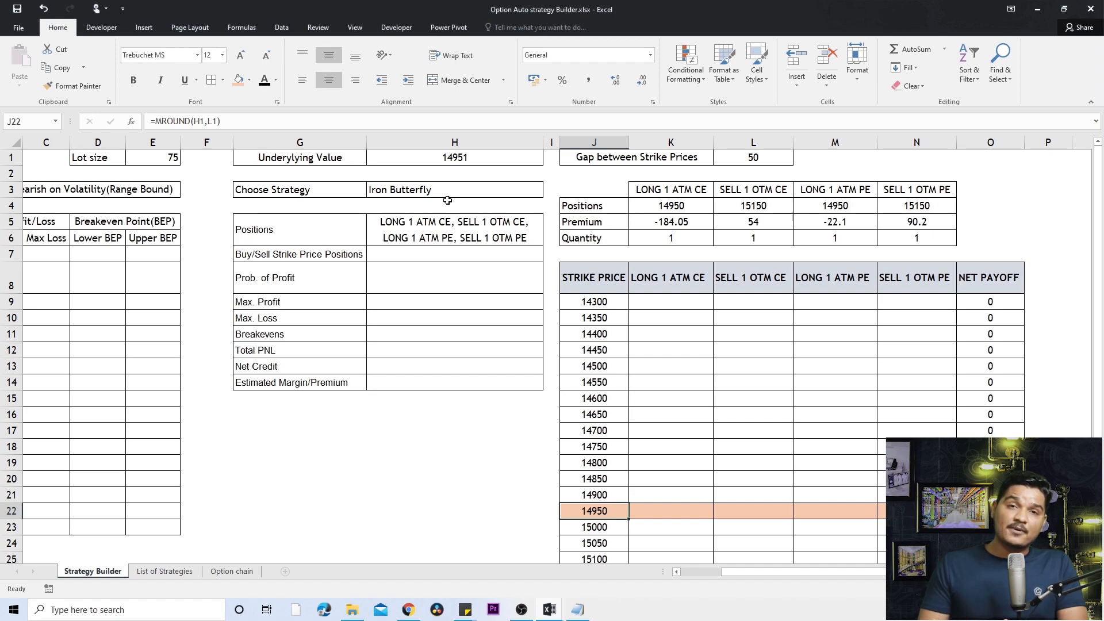
Enter =MROUND(H1,L1) in H17 to round the underlying value to the nearest strike price gap
key(Left)
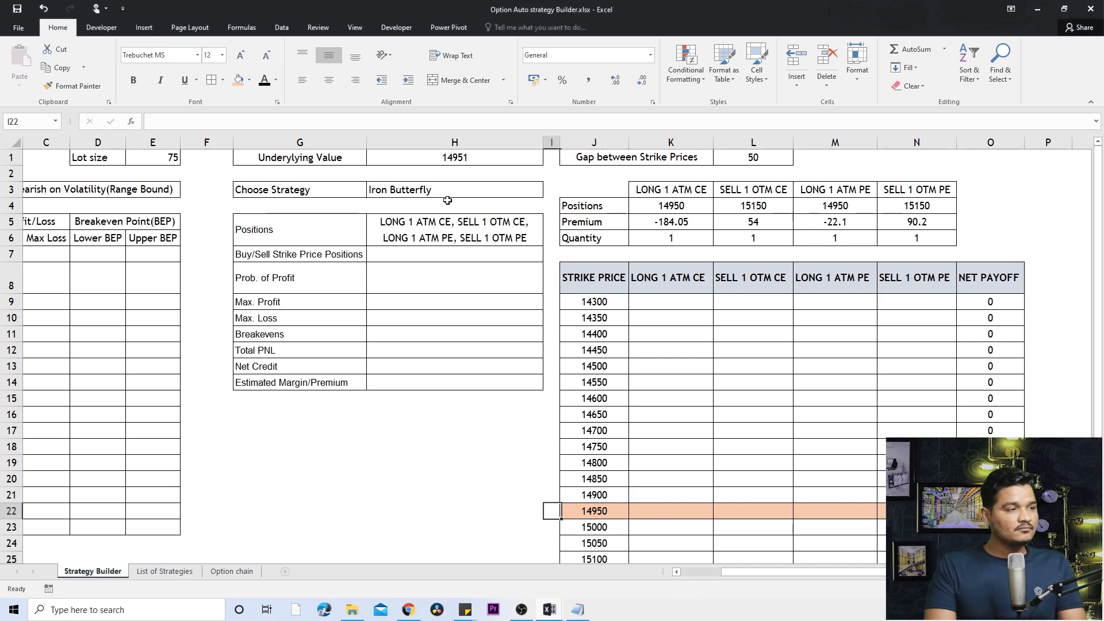
key(Left)
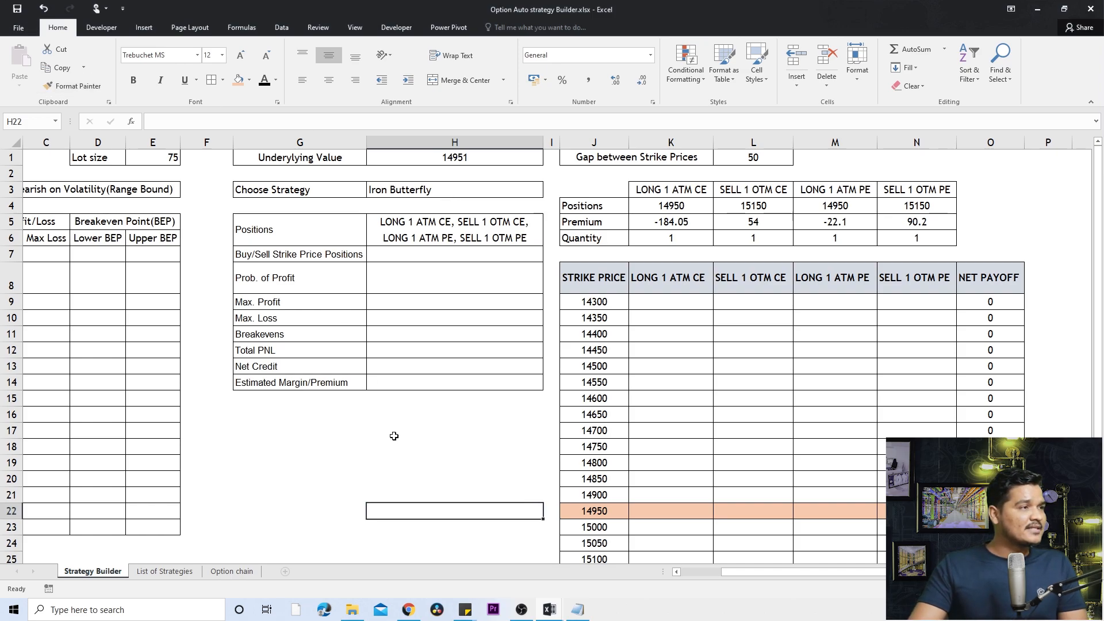
scroll(393, 436, up, 1)
click(360, 441)
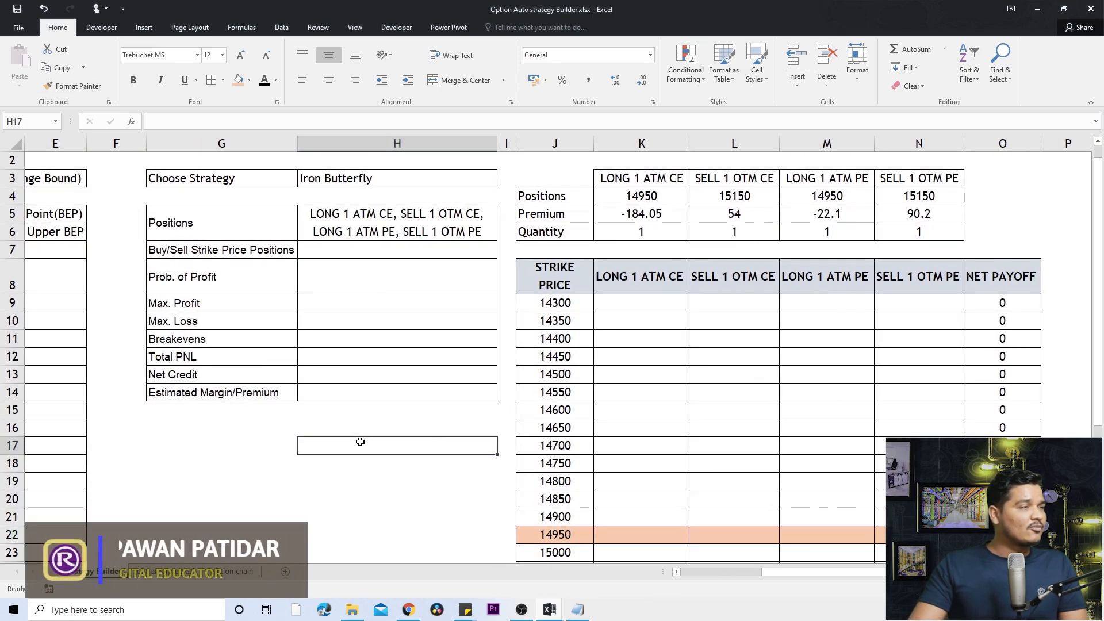
scroll(360, 441, up, 1)
text(=)
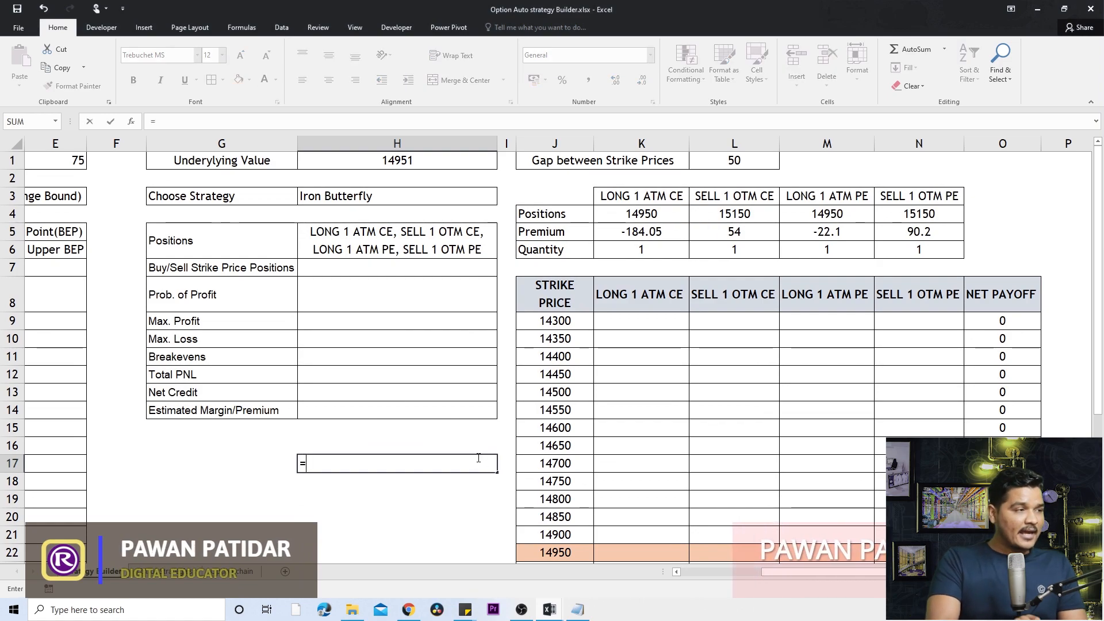
text(mr)
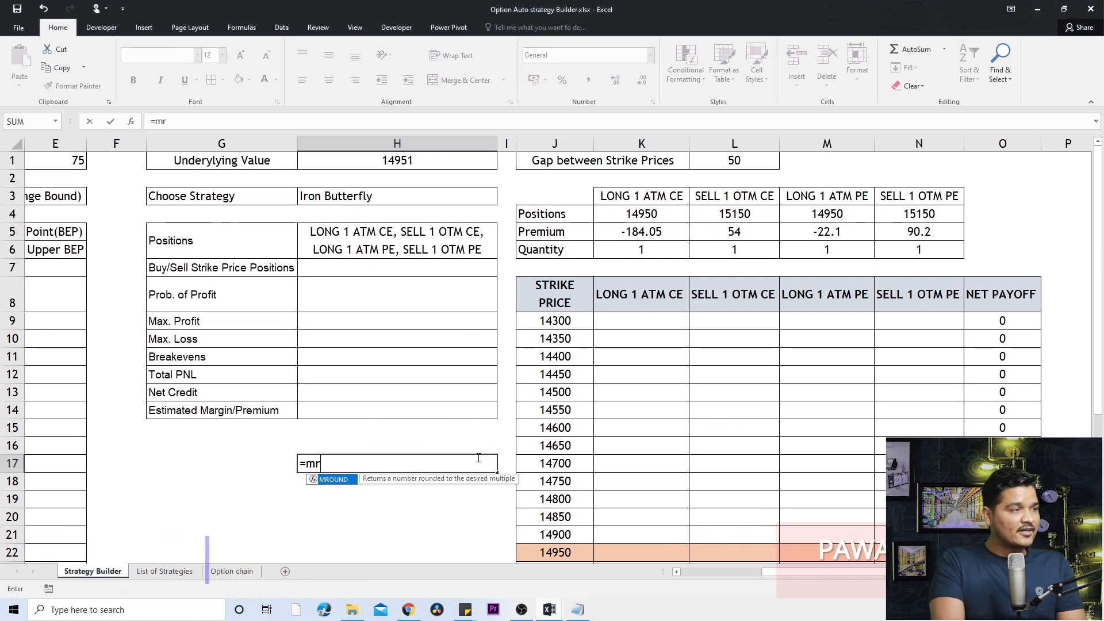
text(ound()
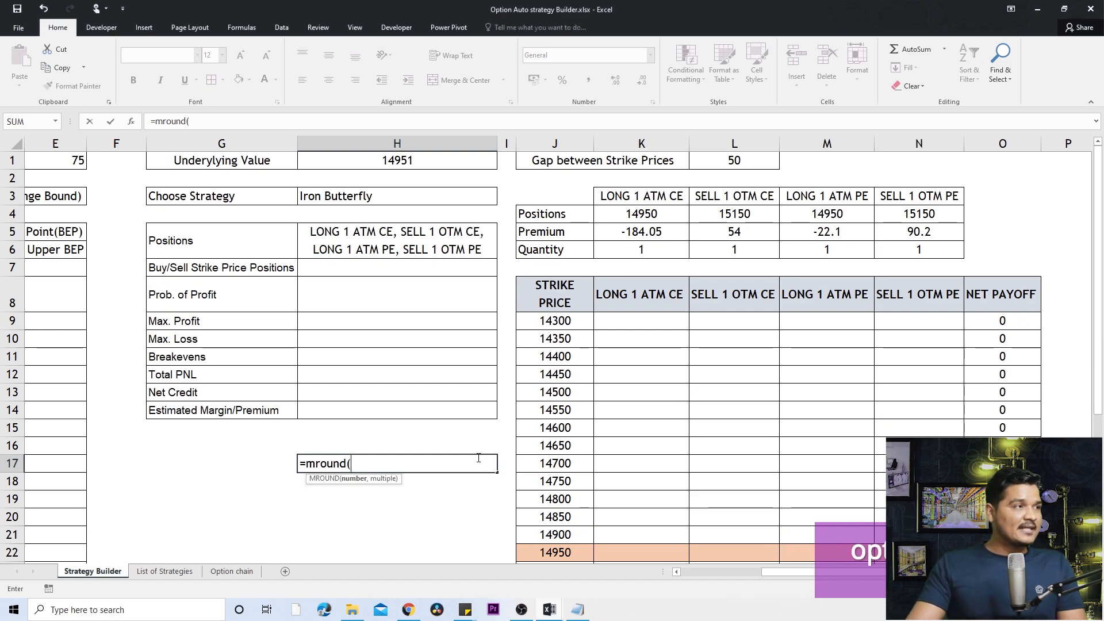
click(427, 160)
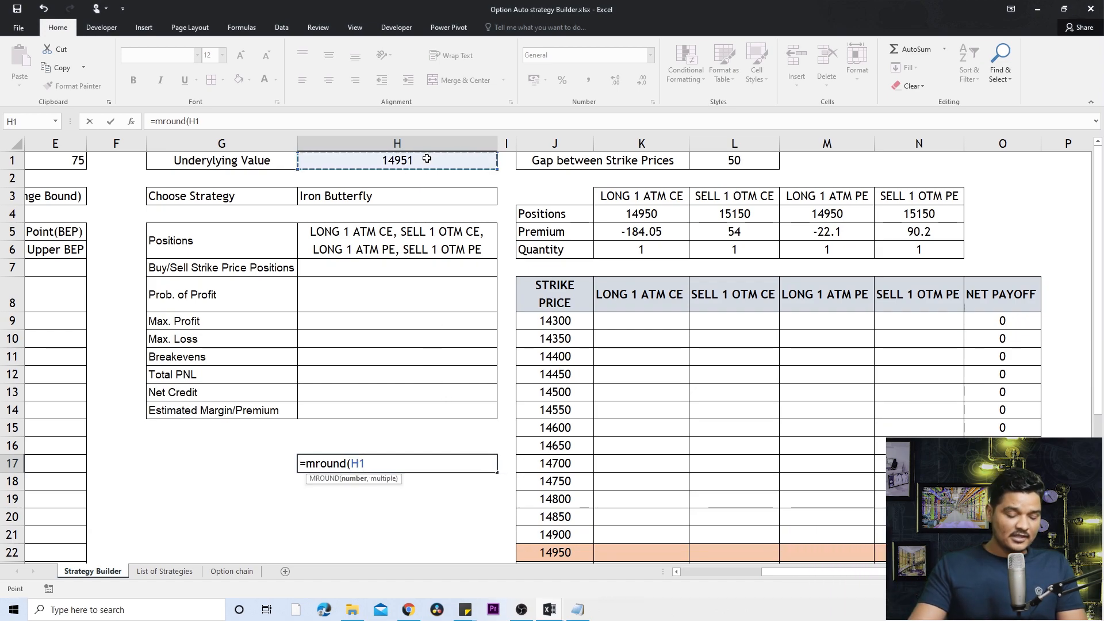
text(,)
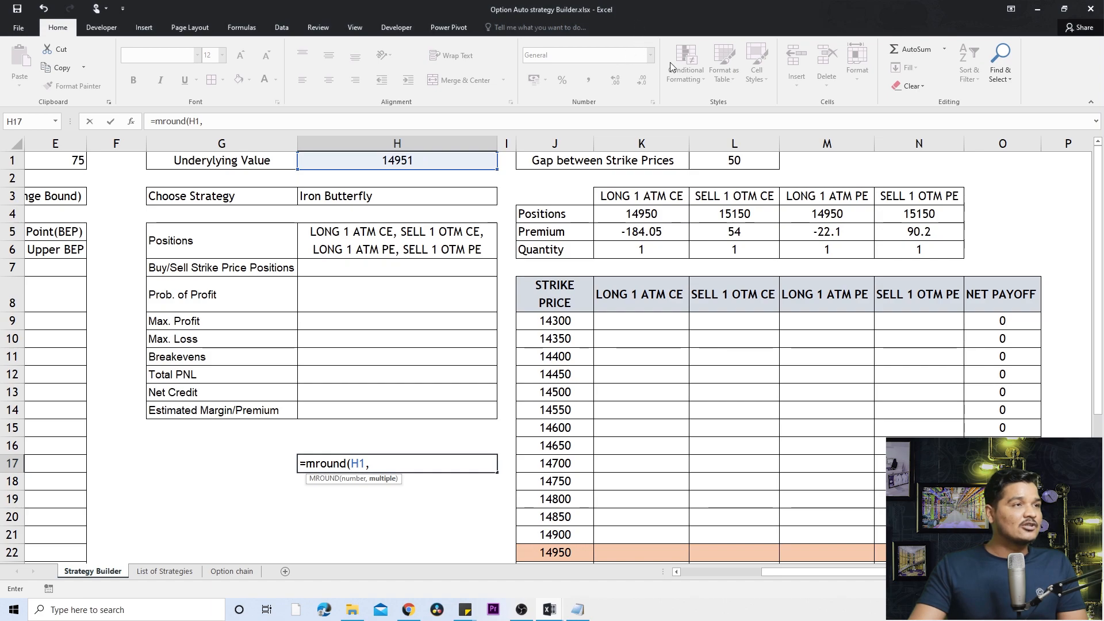
click(731, 161)
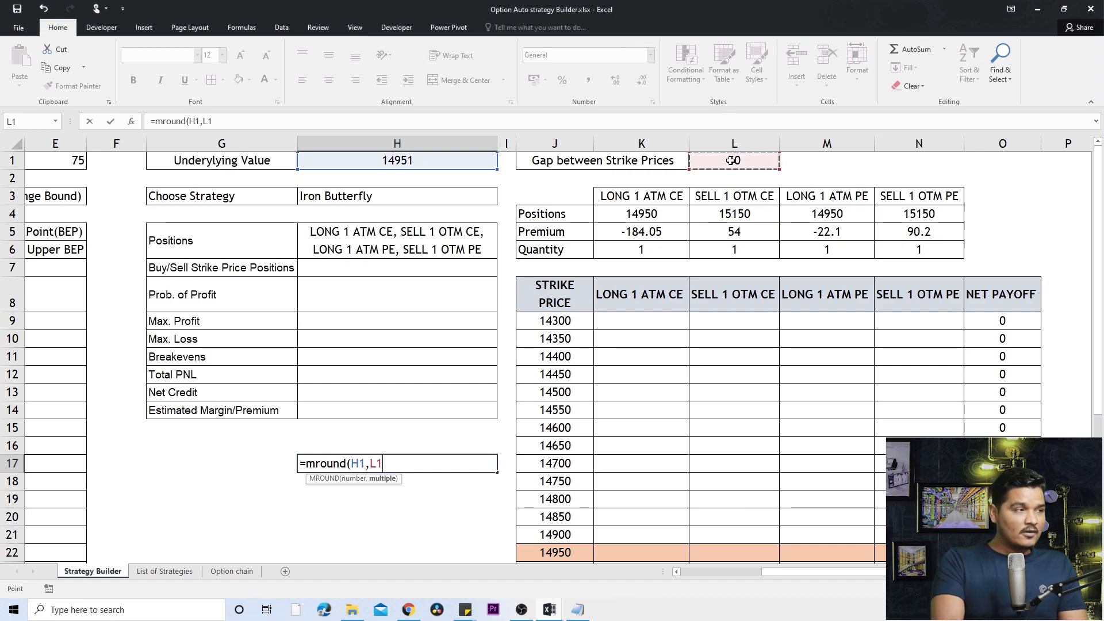
key(Return)
key(Up)
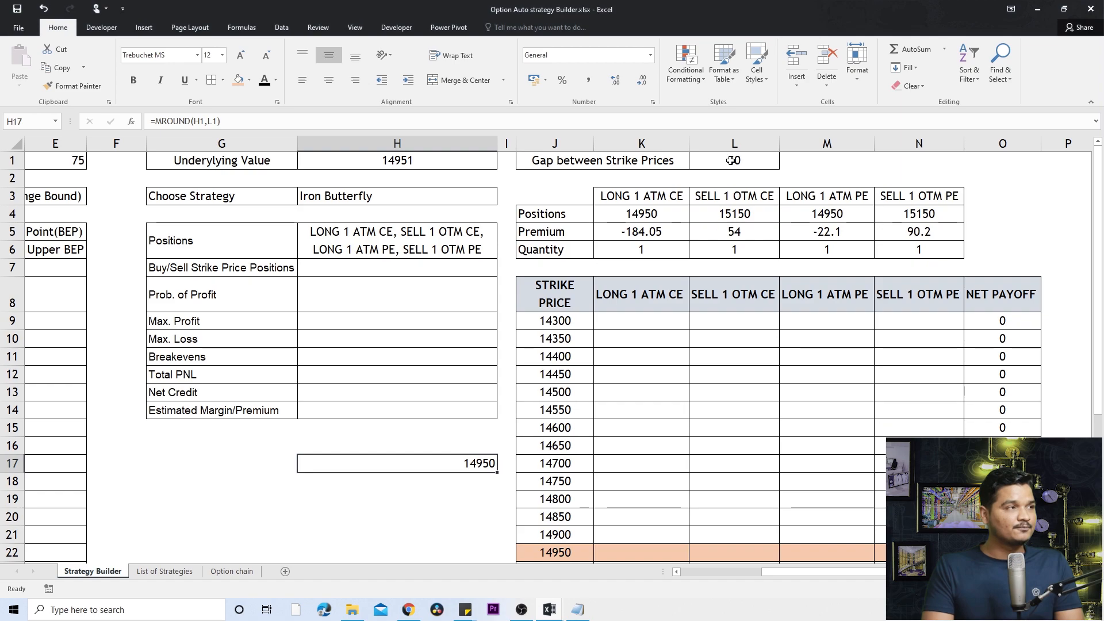
Enter the sample number 123456 in G18, below the strategy summary table
key(Down)
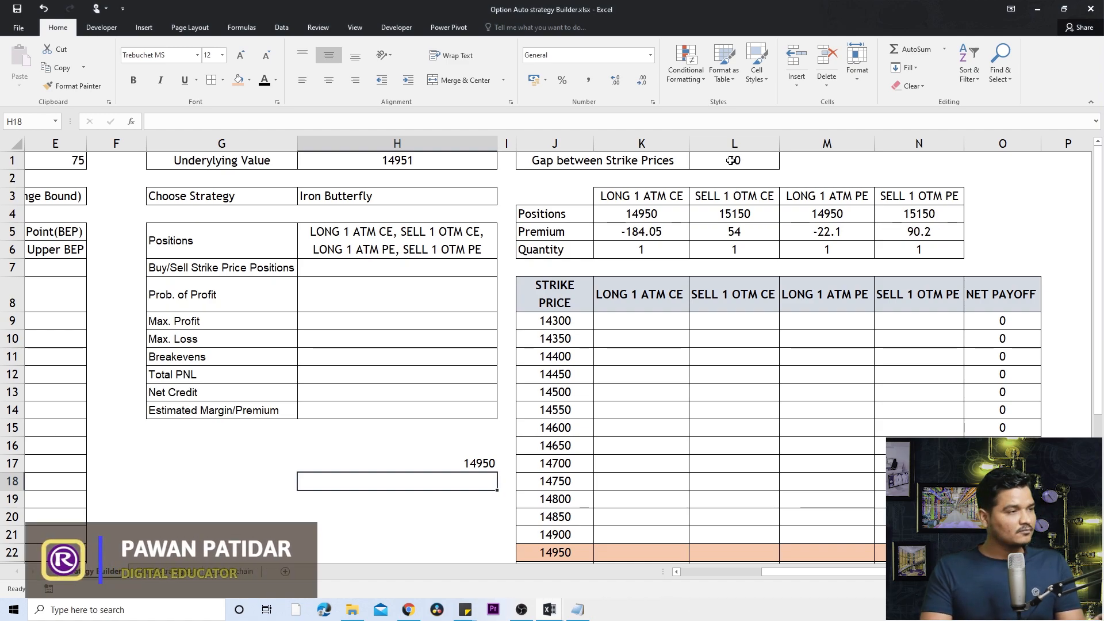
key(Left)
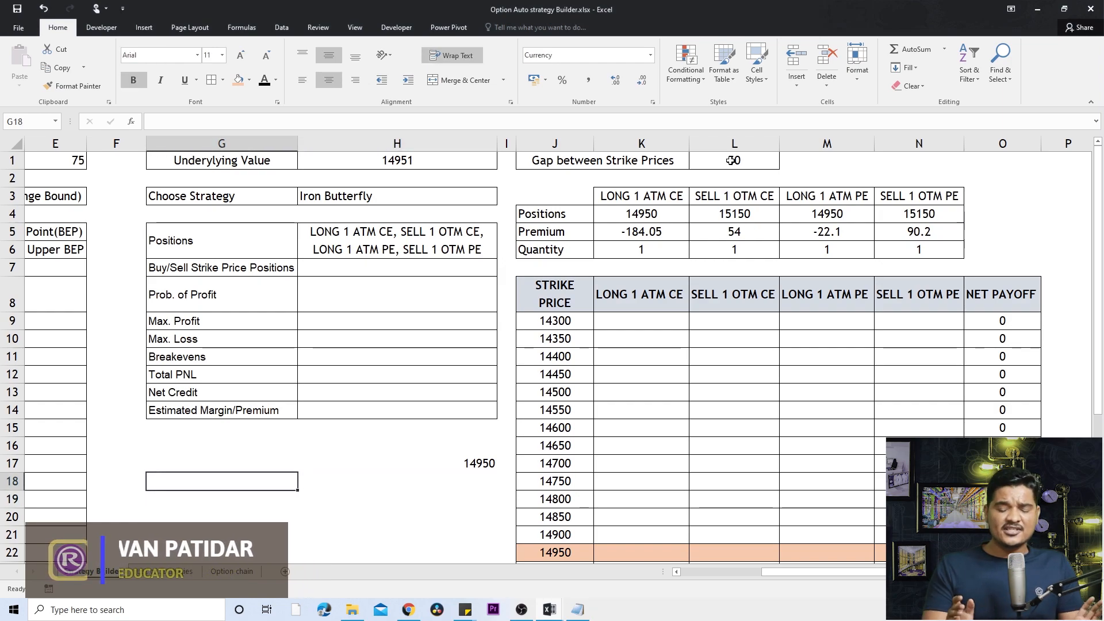
text(12345)
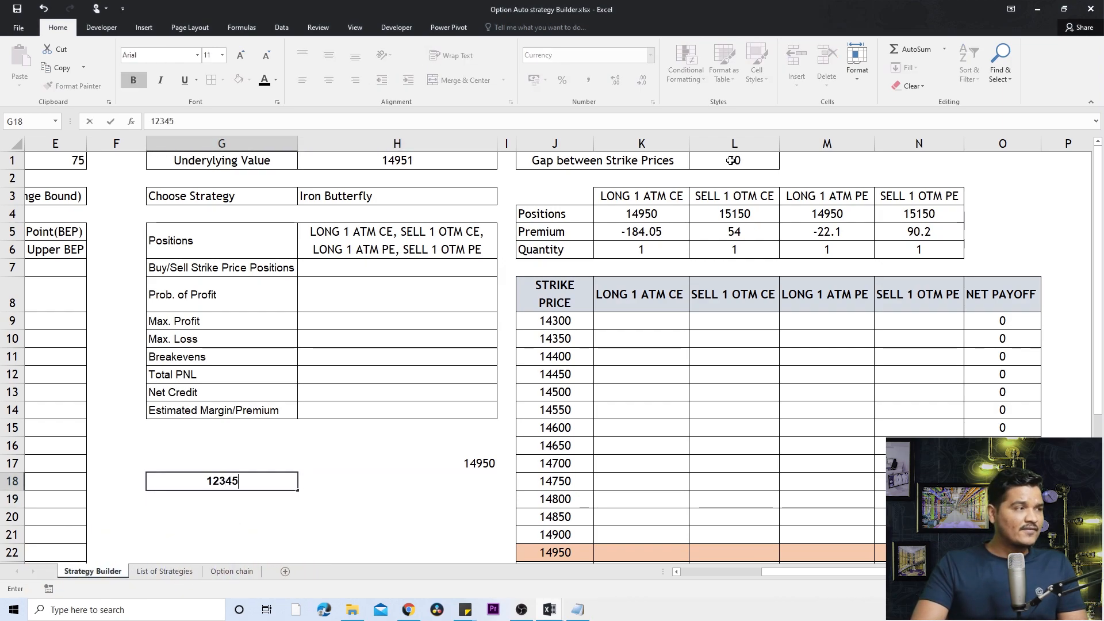
text(6)
key(ctrl+Return)
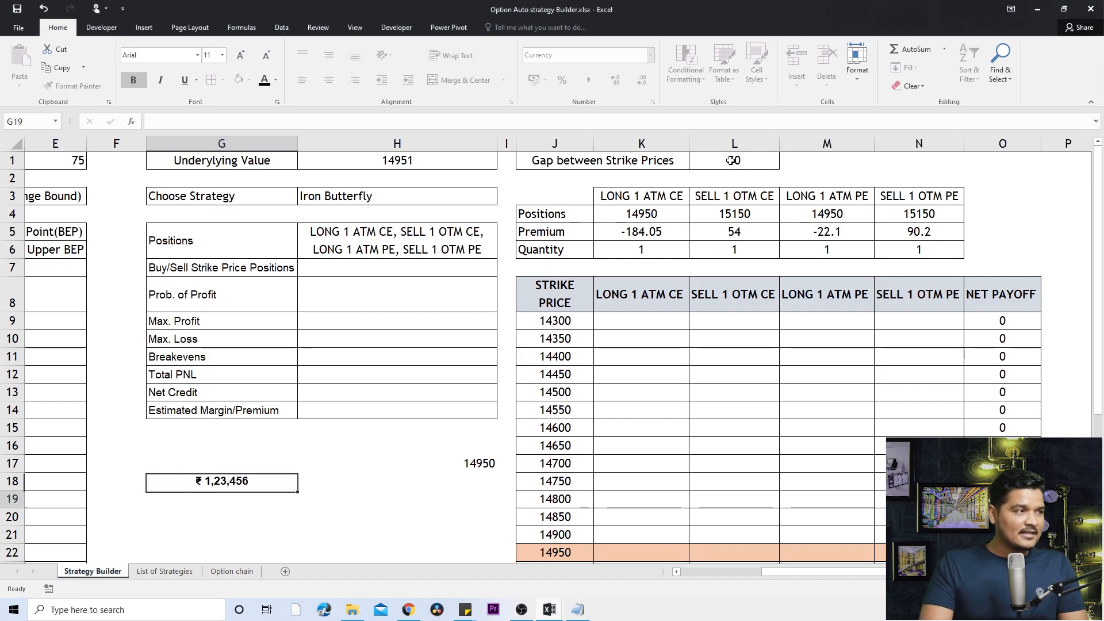
Enter the multiple 20 in G19, divide G18 by it in G20, and enter the whole number 6172 in G21
key(Down)
key(Down)
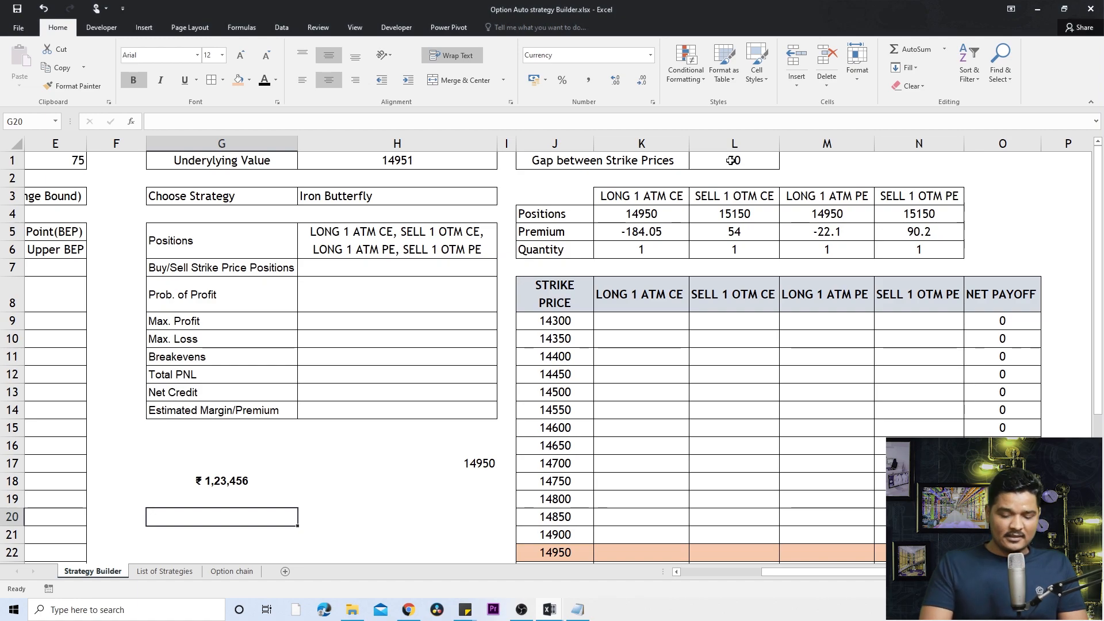
key(Up)
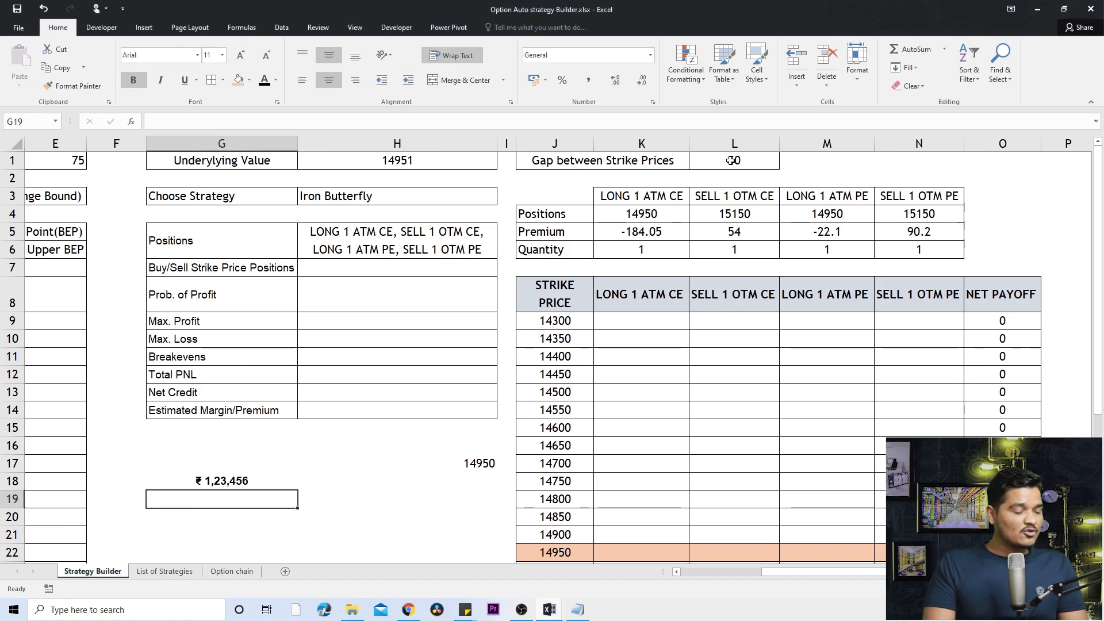
text(2)
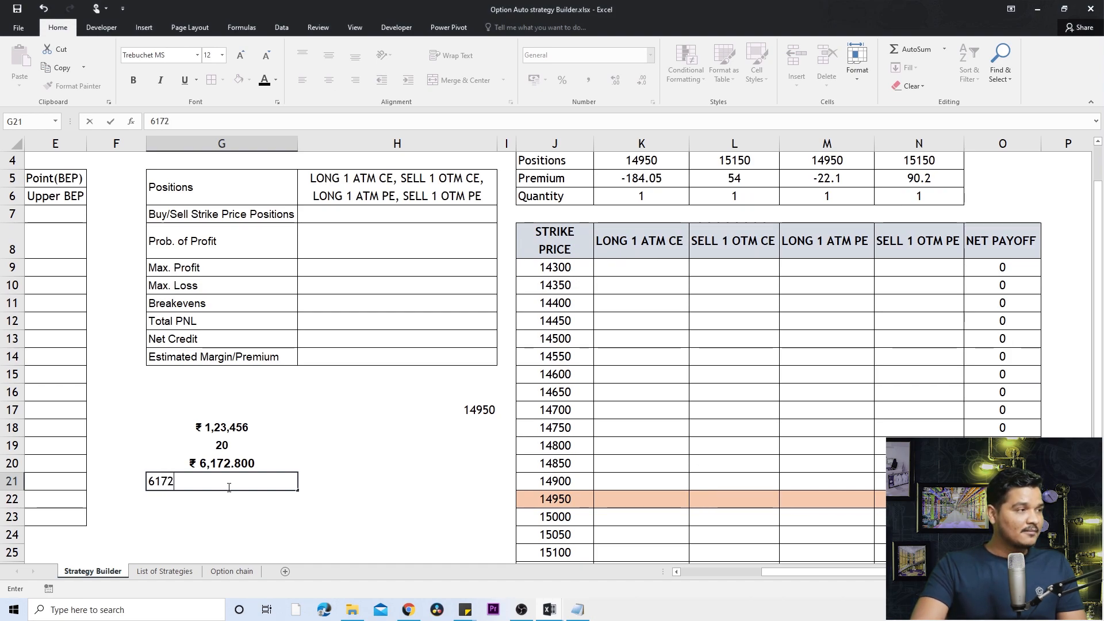
key(Return)
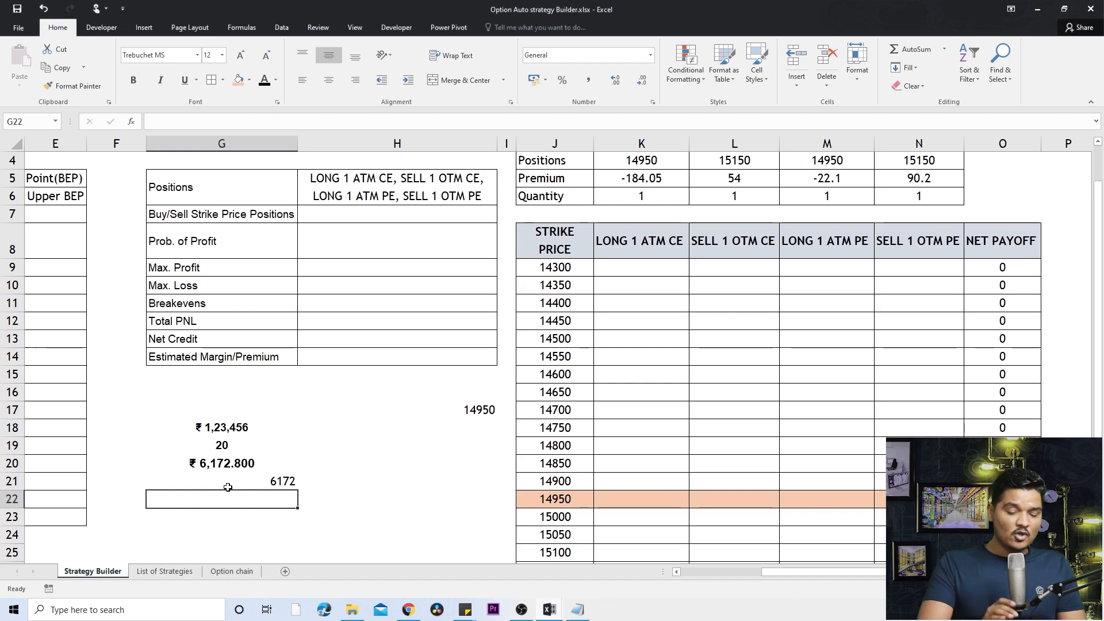
Multiply the whole number in G21 by the multiple in G19 with a formula in G22
text(=)
click(228, 483)
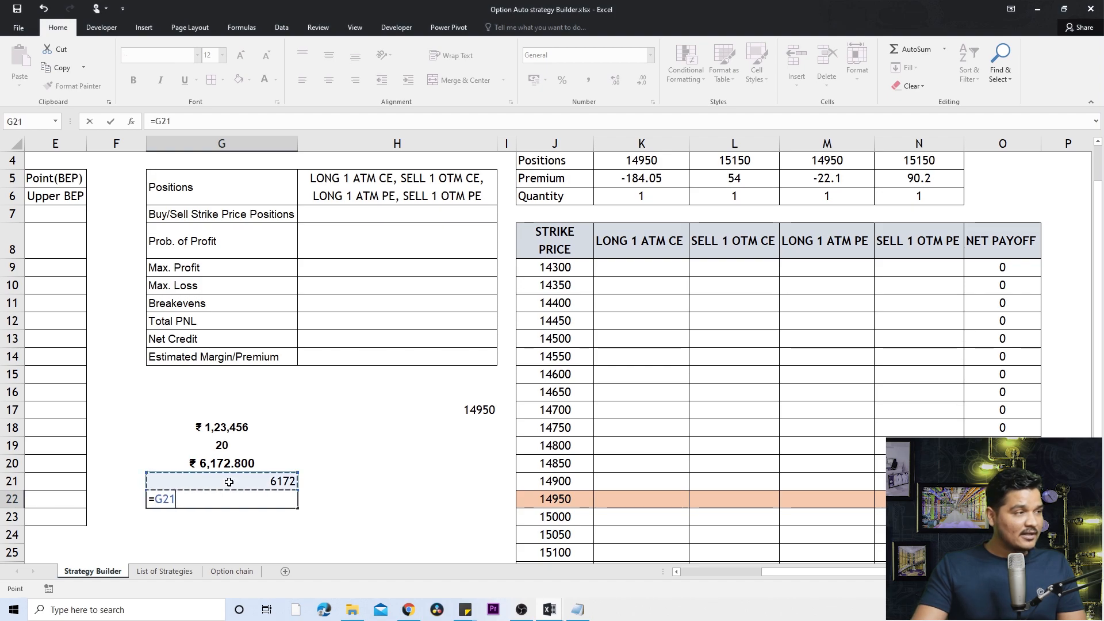
text(*)
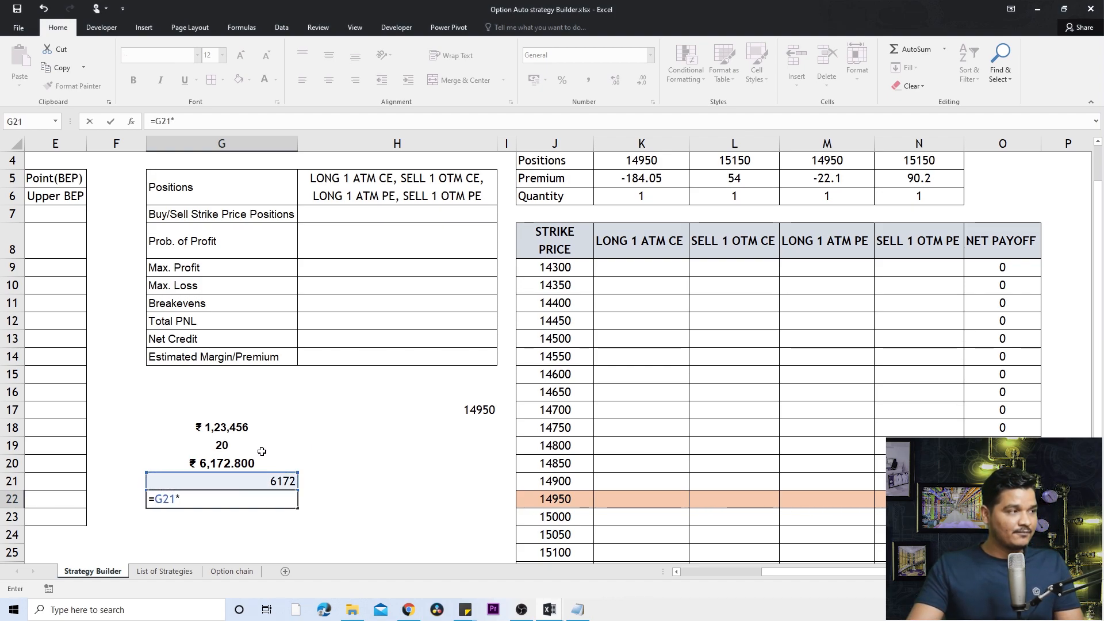
click(262, 452)
key(Return)
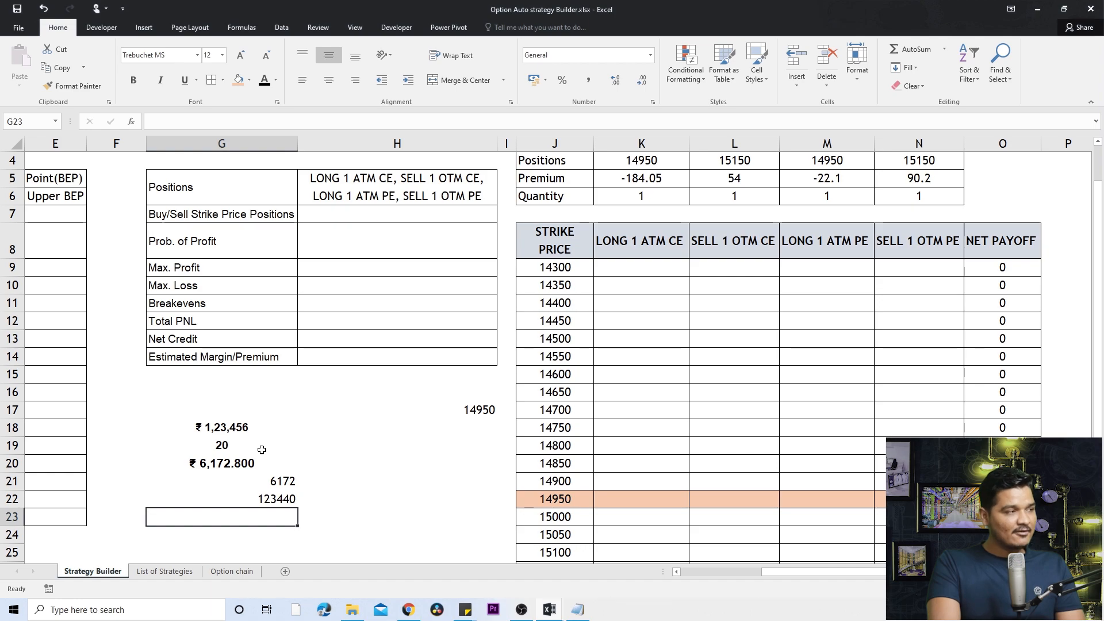
Enter =ROUND(G18/G19,0) in G23 to round the quotient to zero decimal places
text(=)
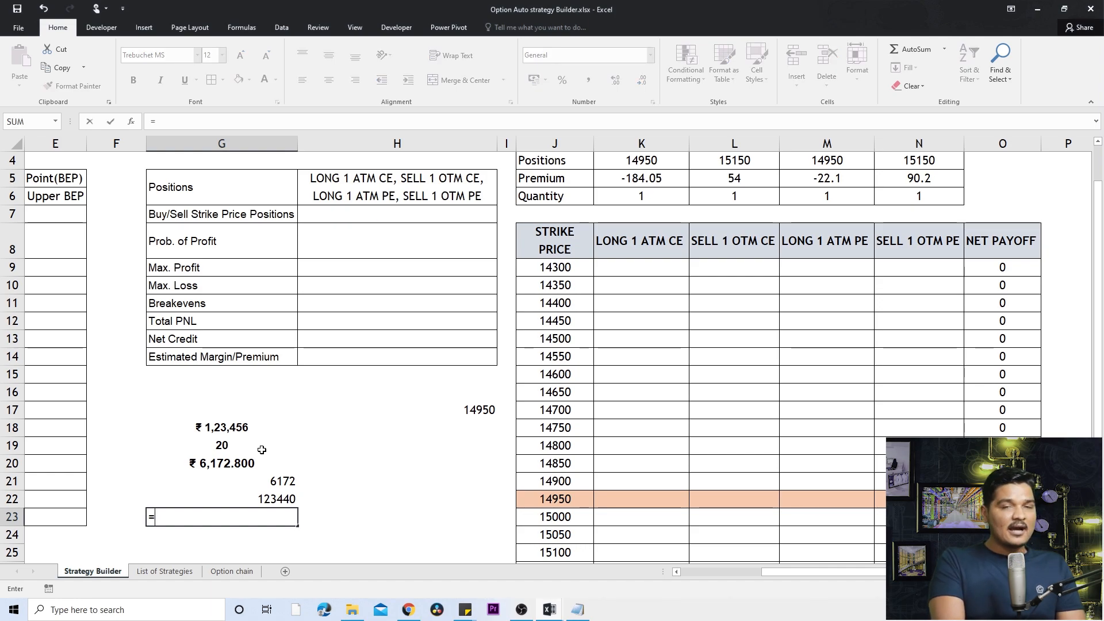
text(round)
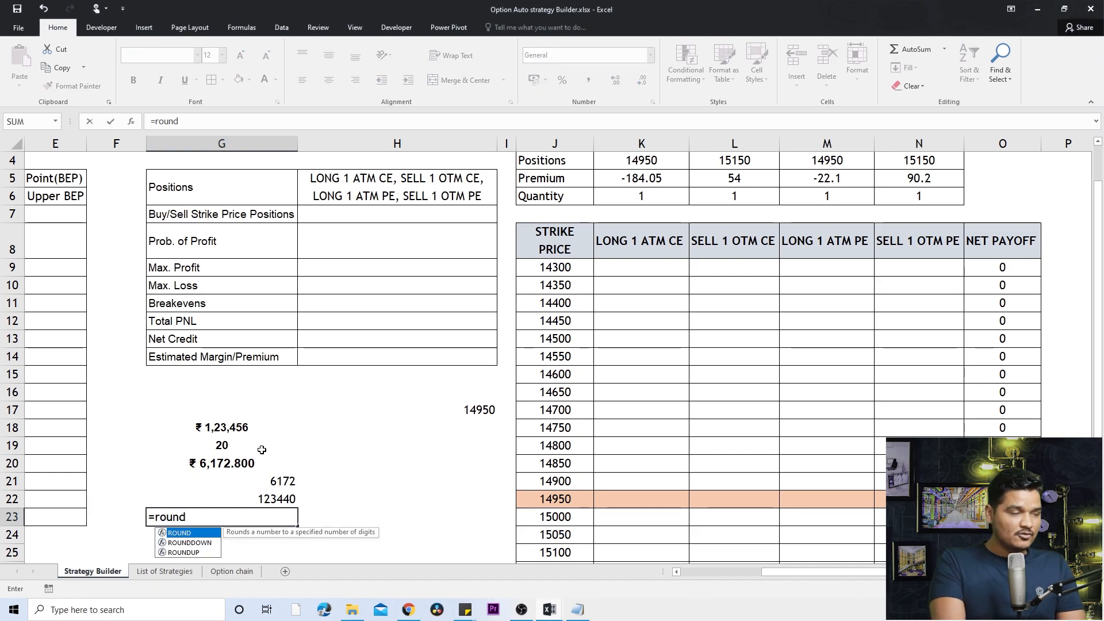
text(()
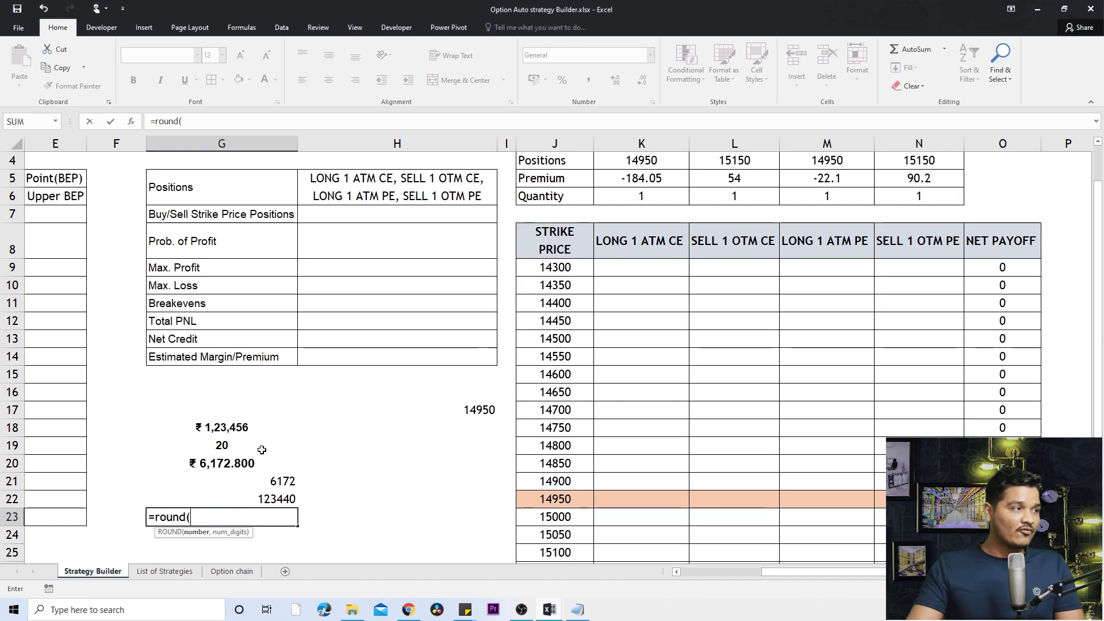
click(231, 428)
text(/)
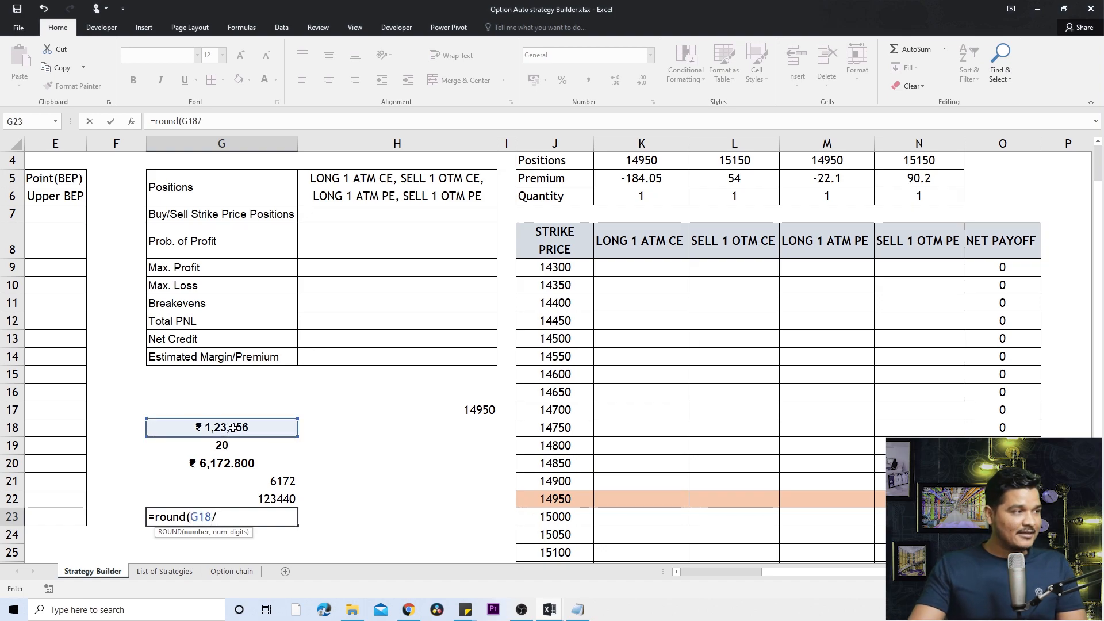
click(235, 446)
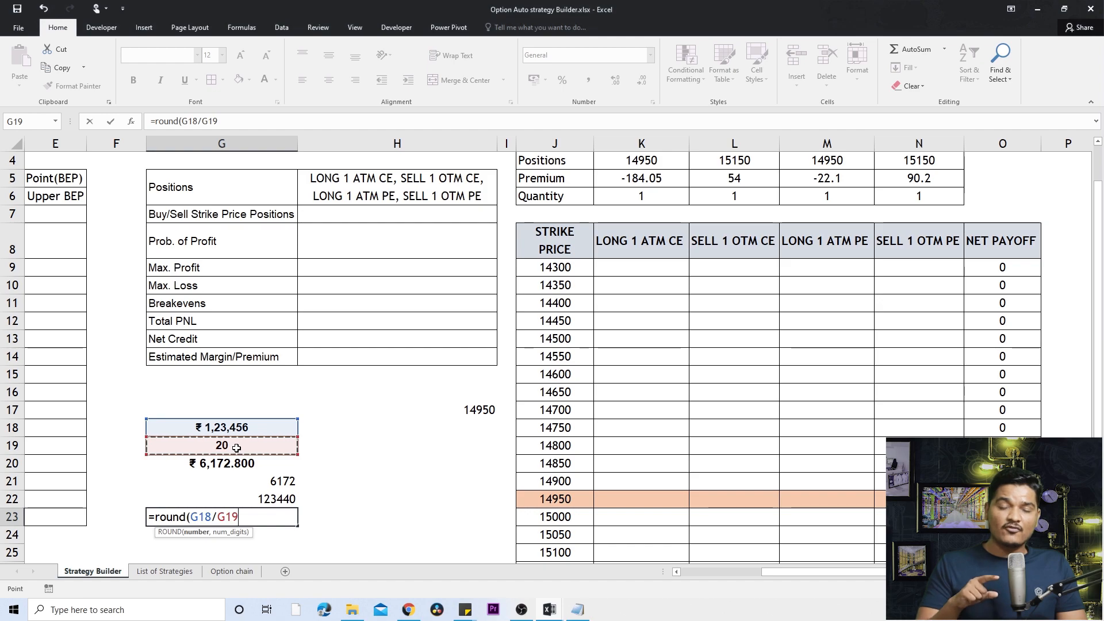
text(,)
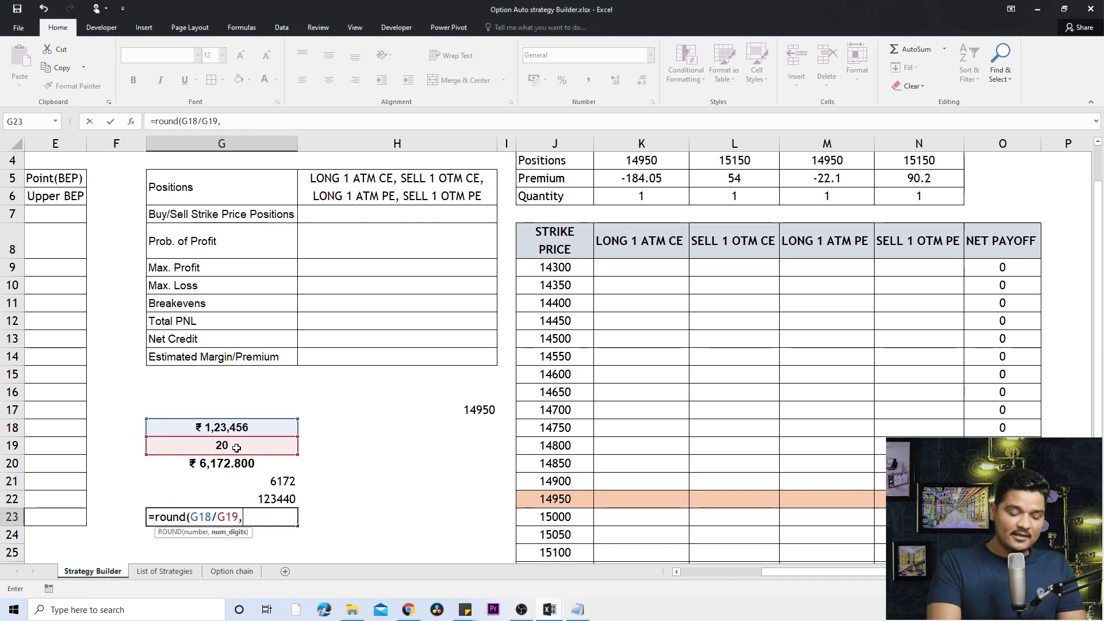
text(0)
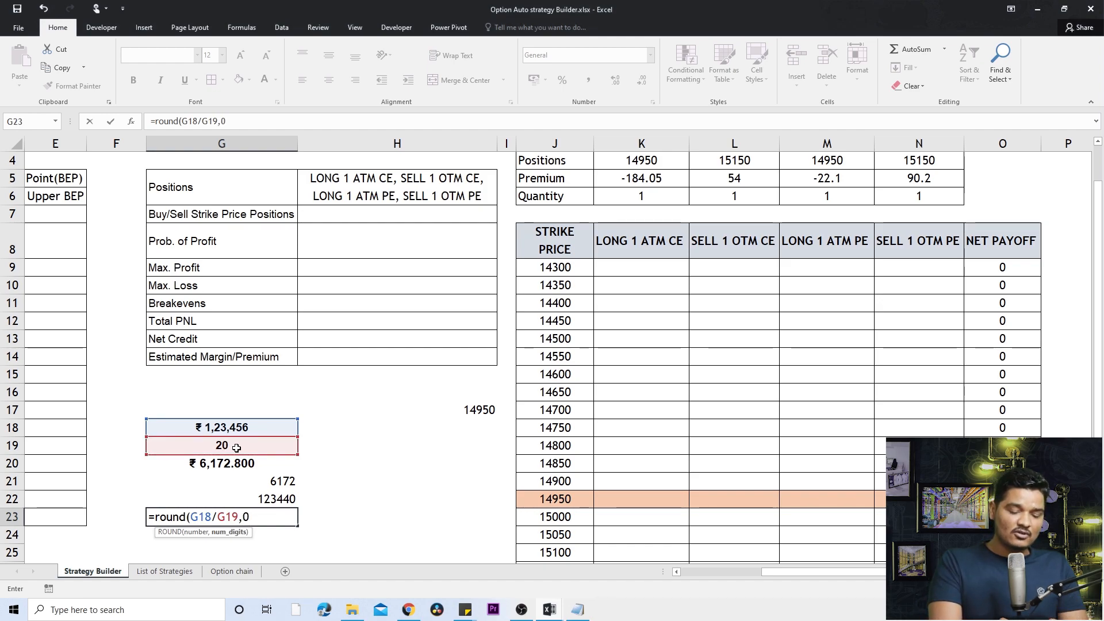
text())
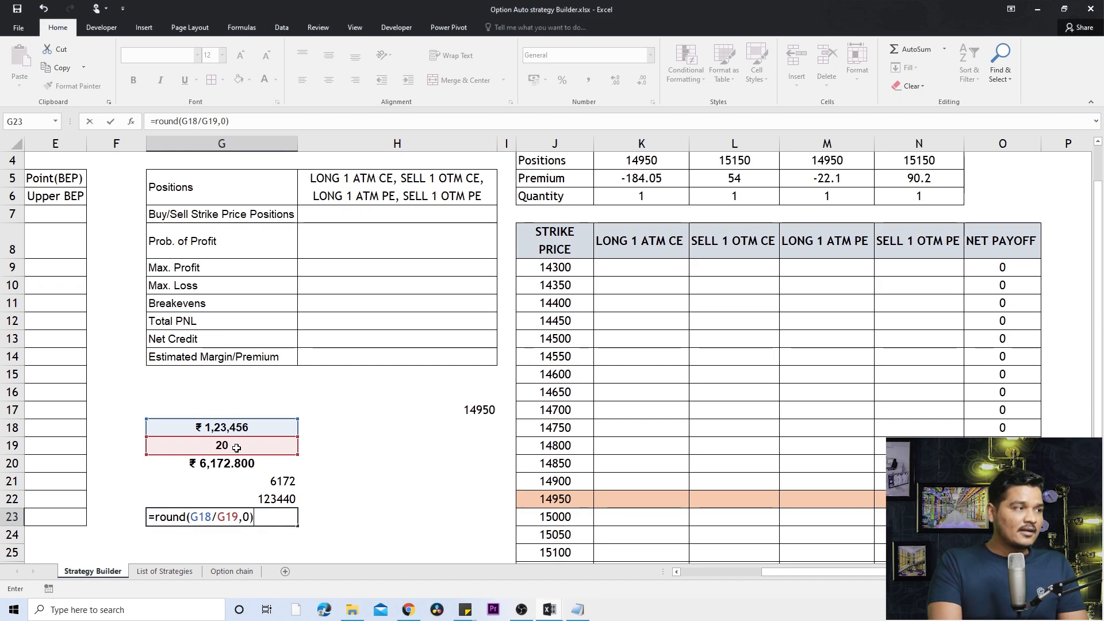
key(ctrl+Return)
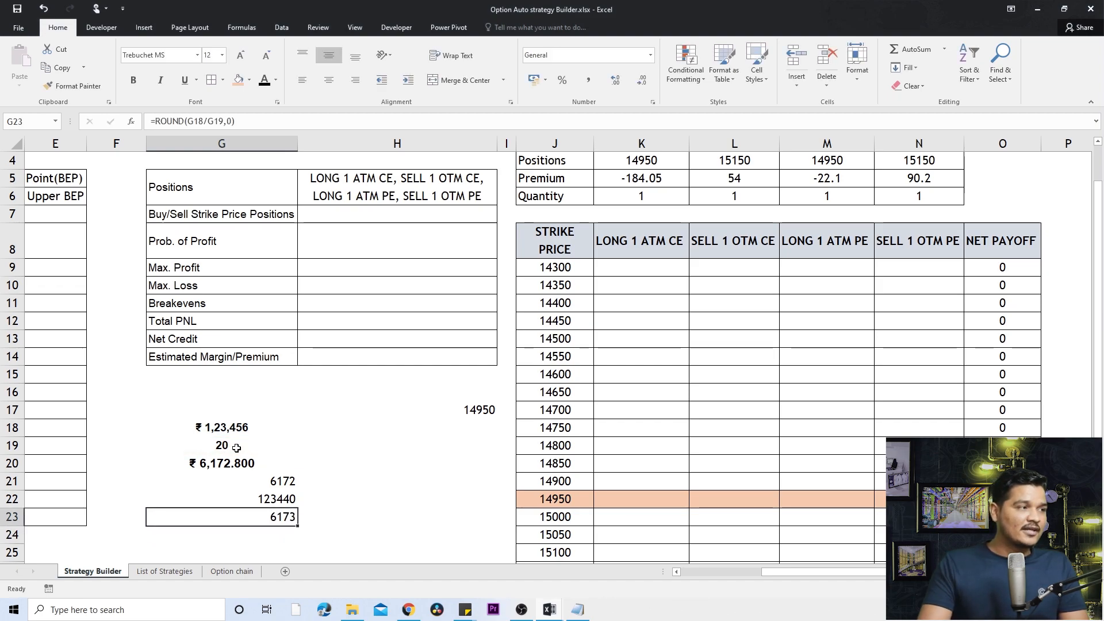
Review the ROUND formula in G23 and display its result with one decimal place
click(237, 122)
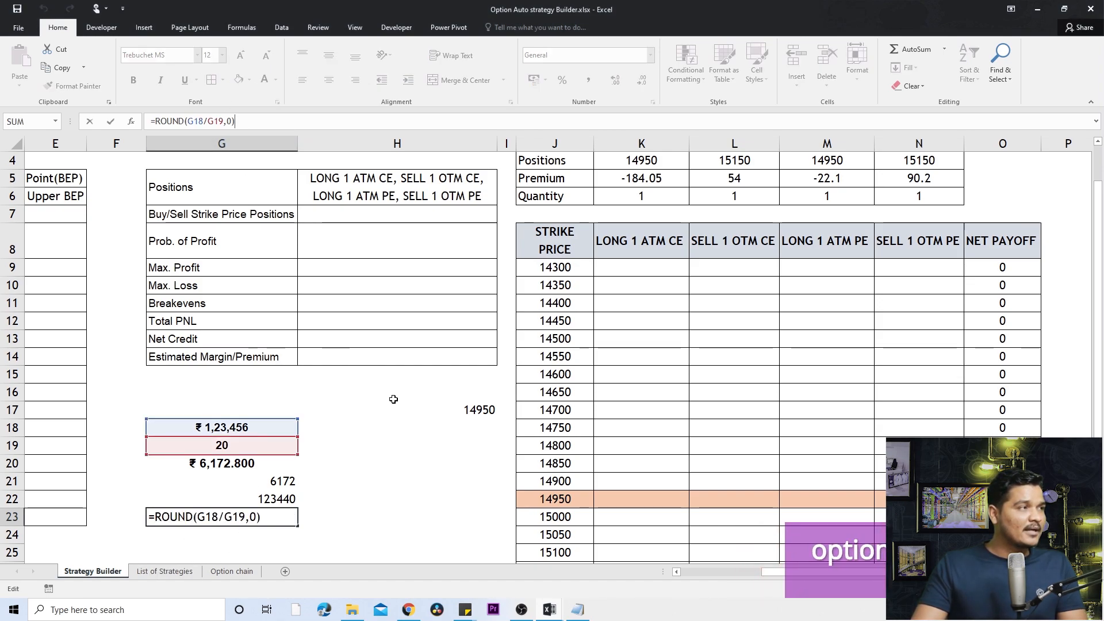
key(ctrl+Return)
click(612, 81)
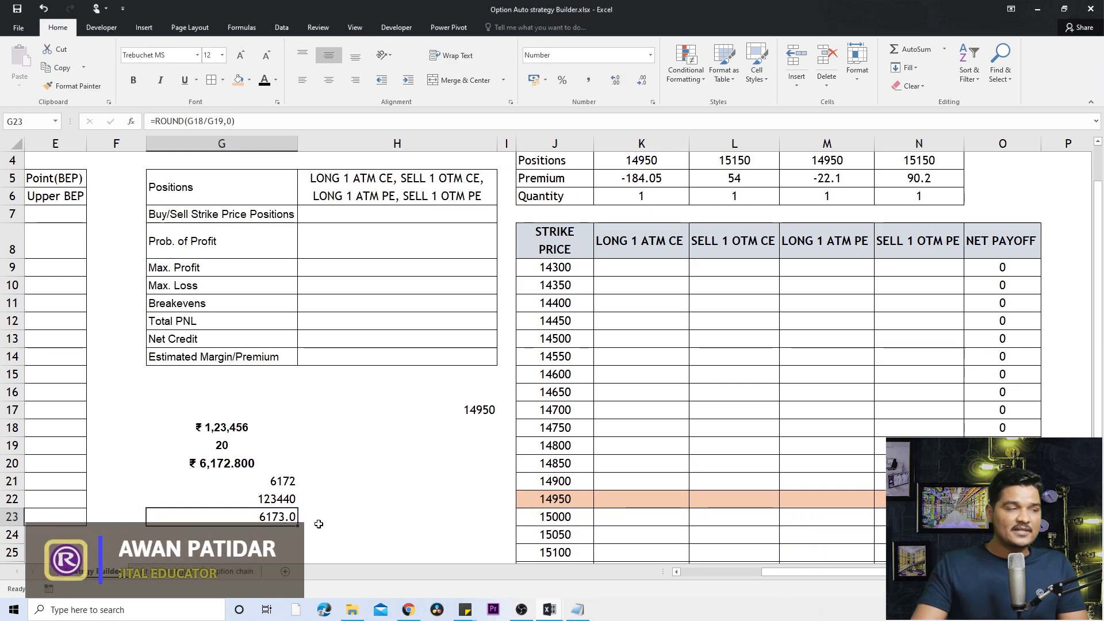
Extend the ROUND formula in G23 to multiply the rounded quotient by G19, giving =ROUND(G18/G19,0)*G19
click(329, 126)
text(*)
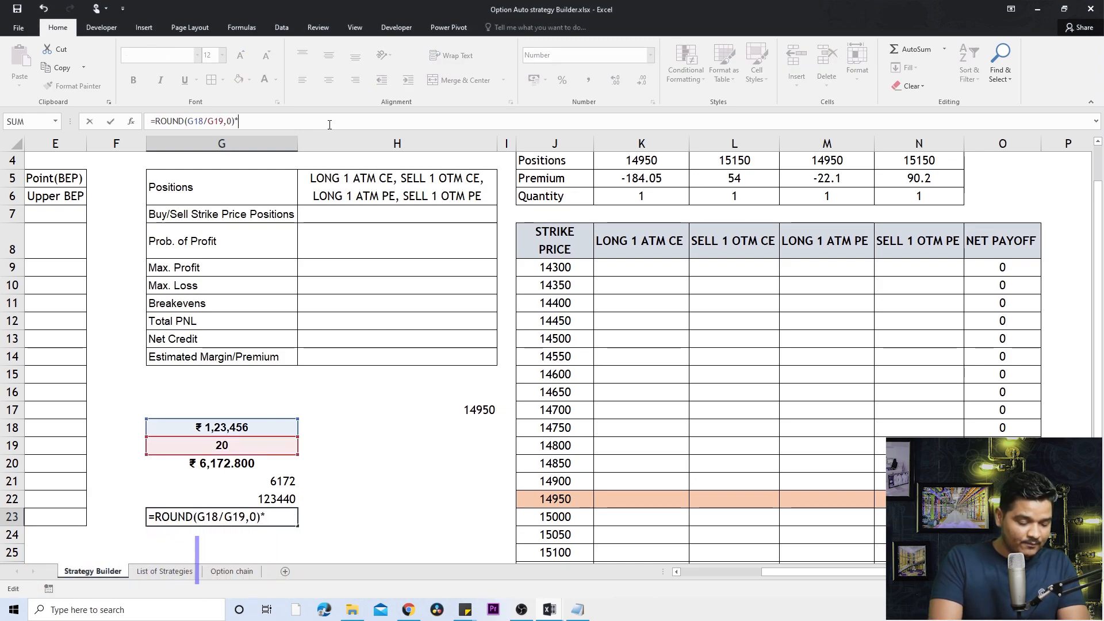
text(20)
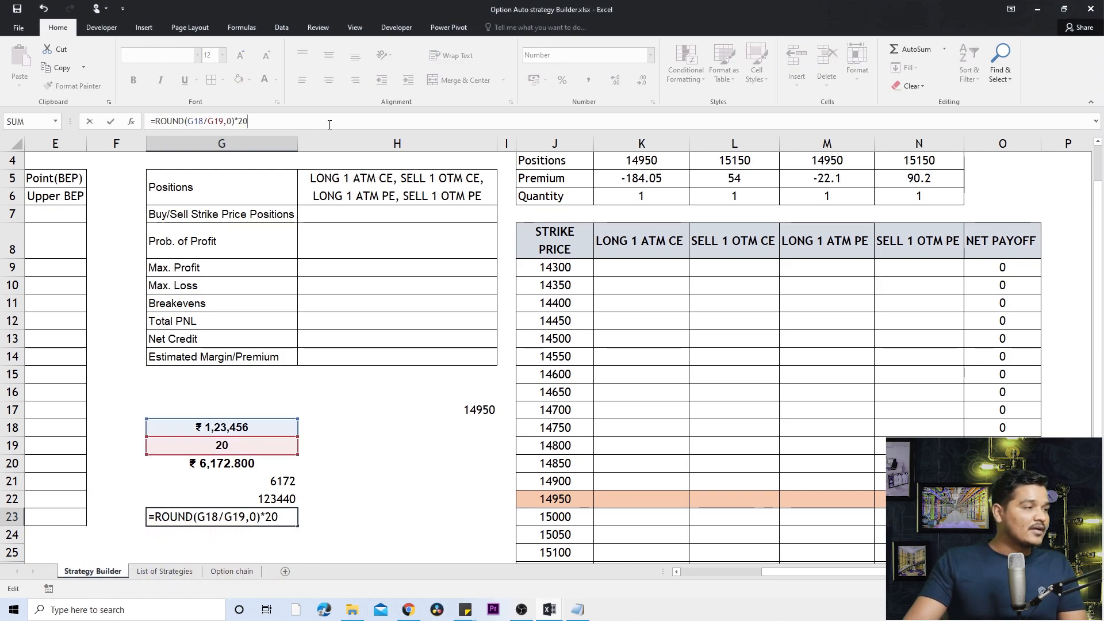
click(272, 518)
double_click(271, 518)
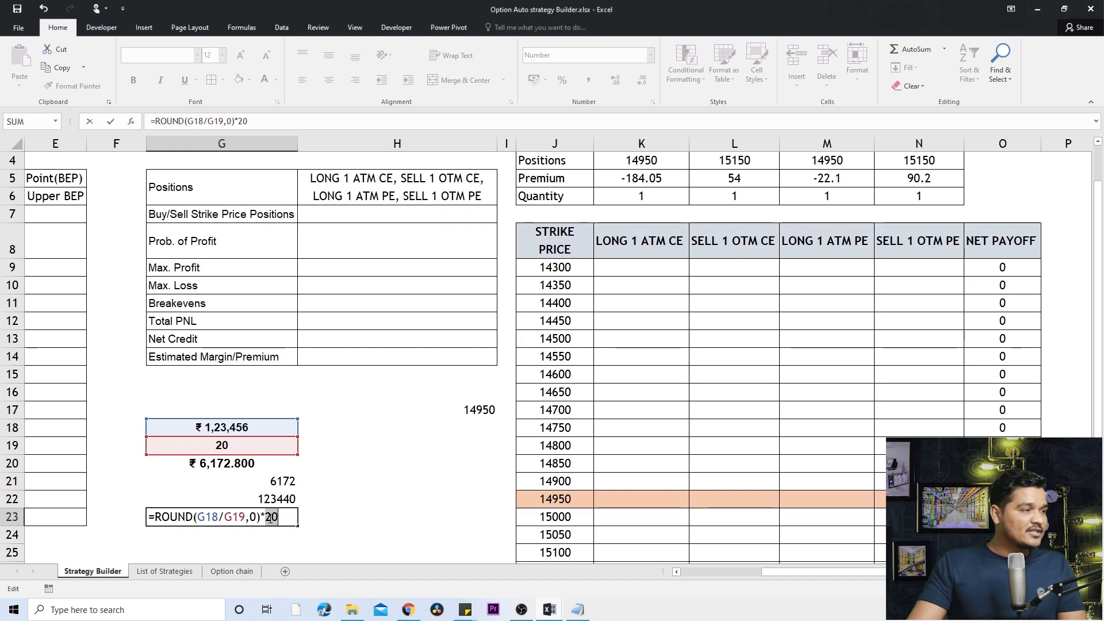
click(255, 449)
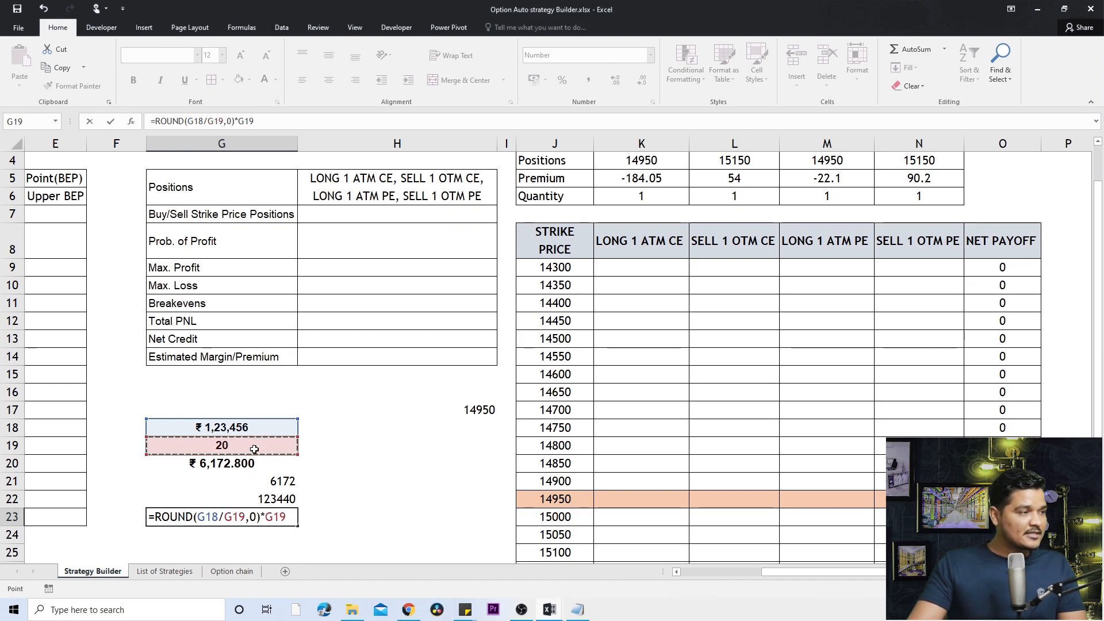
key(ctrl+Return)
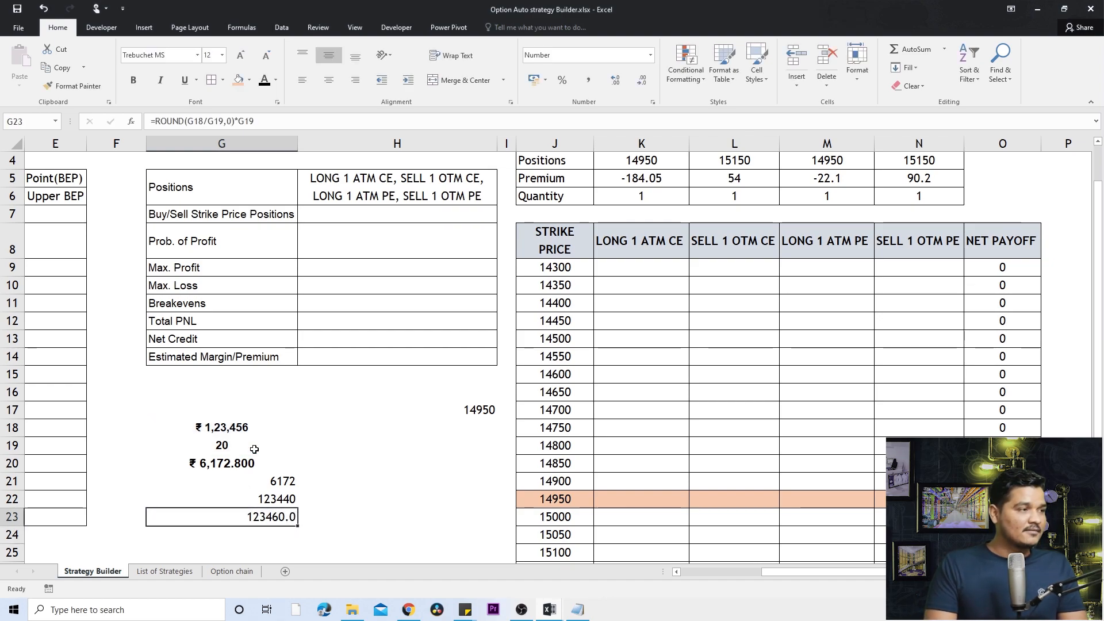
Review the worked example's number, multiple, quotient, whole number and product in cells G18 to G22
key(Up)
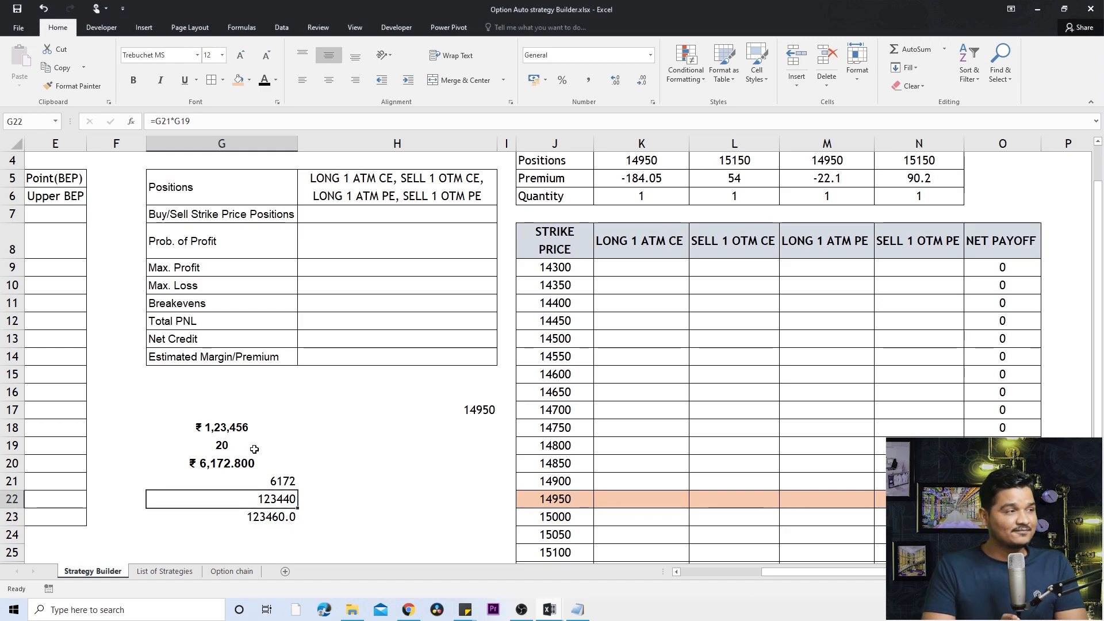
key(Up)
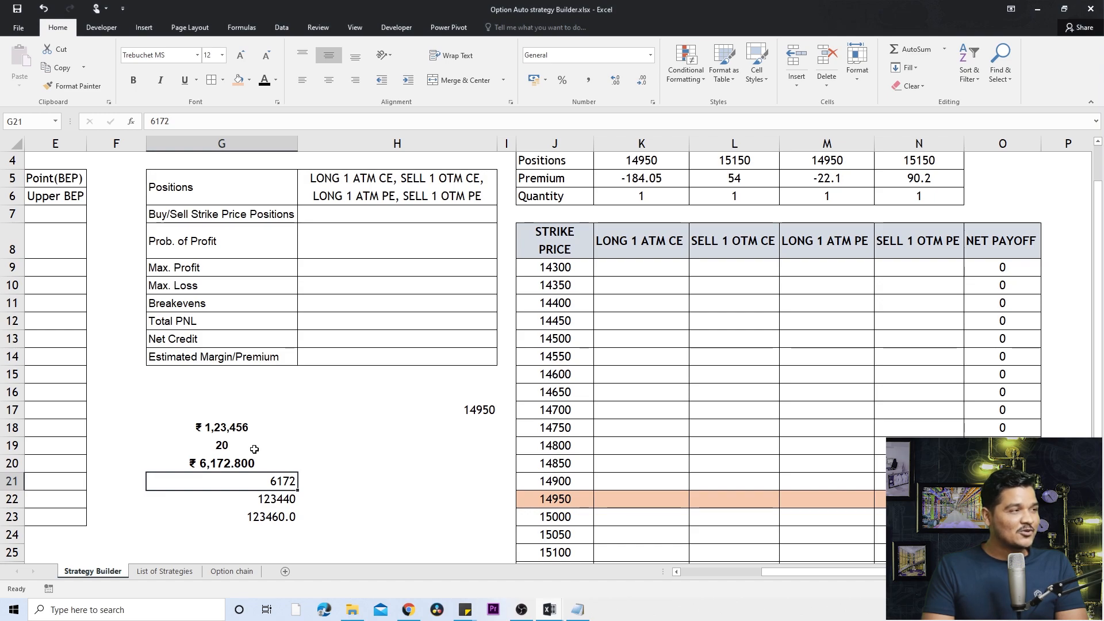
key(Up)
key(Up)
key(Down)
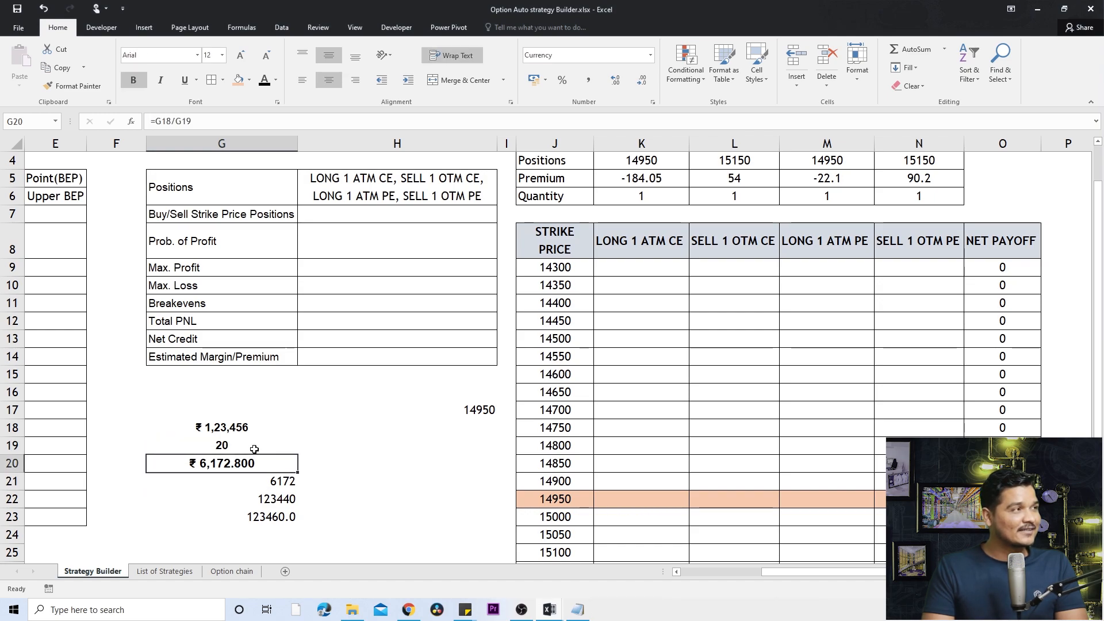
key(Down)
key(Up)
key(Up)
key(Up)
key(shift+Down)
key(shift+Down)
Change the format of G18 and G20 from Currency to Number
key(Up)
key(Down)
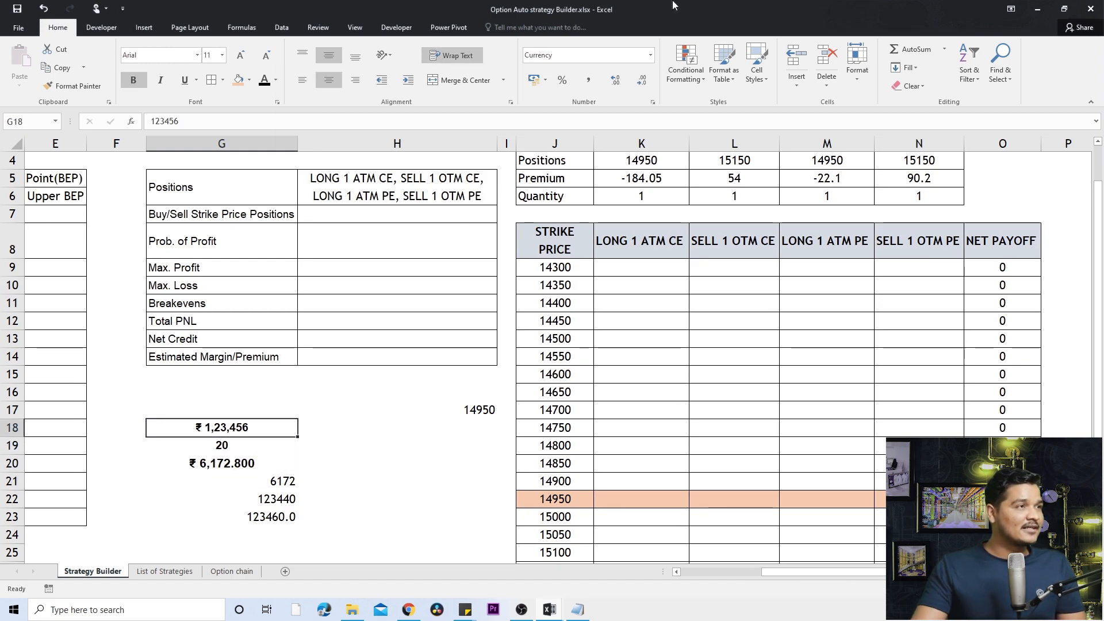
click(652, 56)
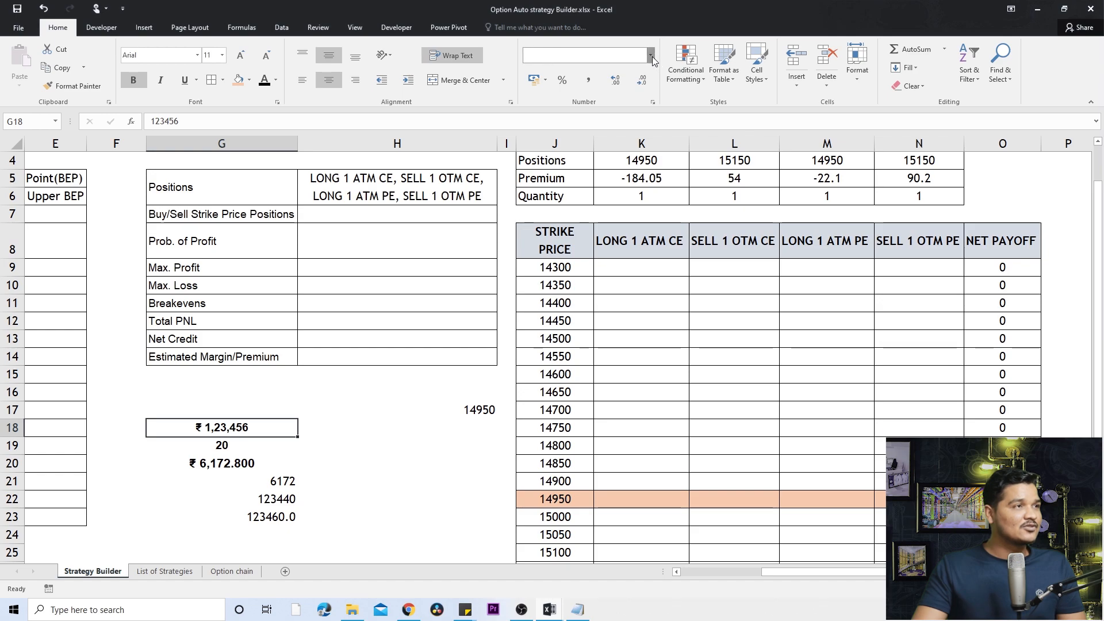
click(630, 102)
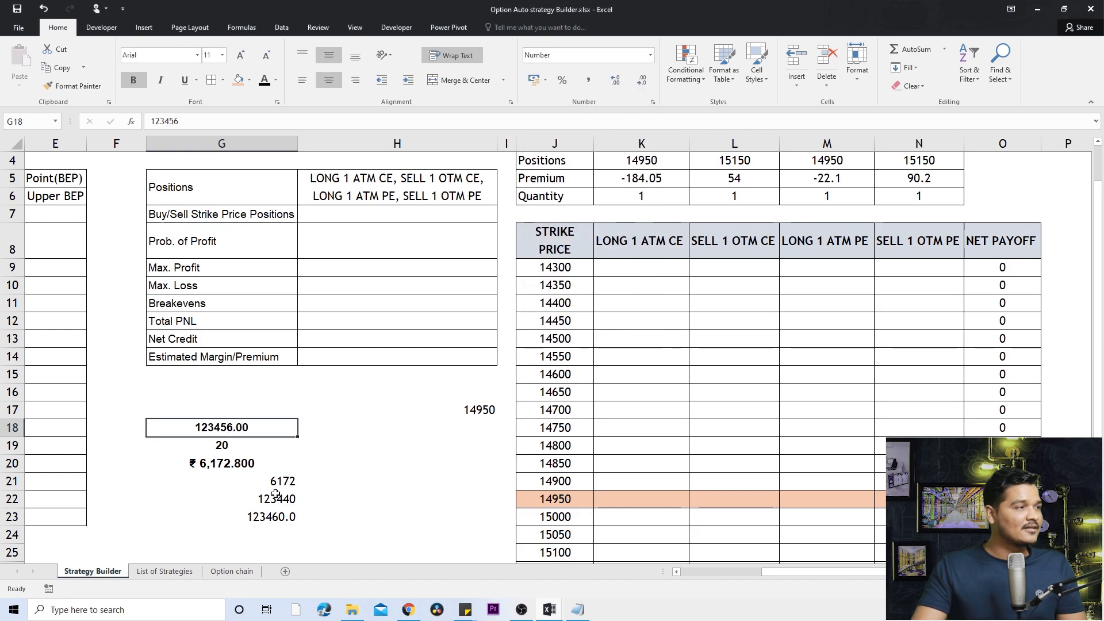
click(236, 470)
click(651, 56)
click(617, 104)
Compare the whole-number product in G22 with the rounded multiple in G23
click(270, 516)
click(273, 482)
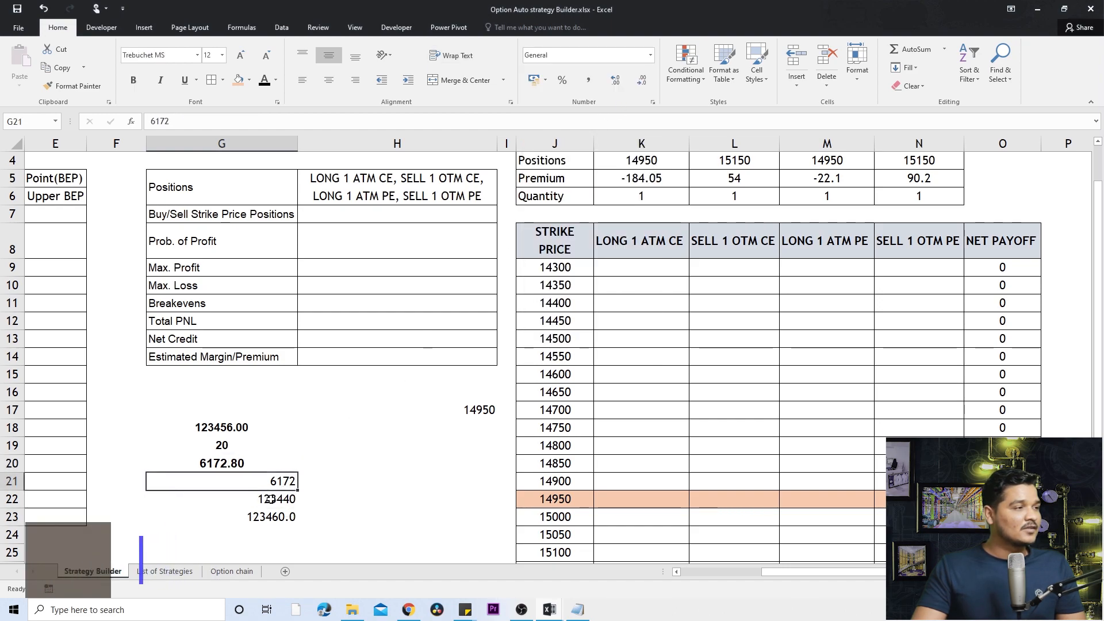
click(272, 500)
click(272, 516)
click(274, 500)
mouse_move(276, 499)
mouse_down()
mouse_move(284, 483)
mouse_move(286, 498)
mouse_up()
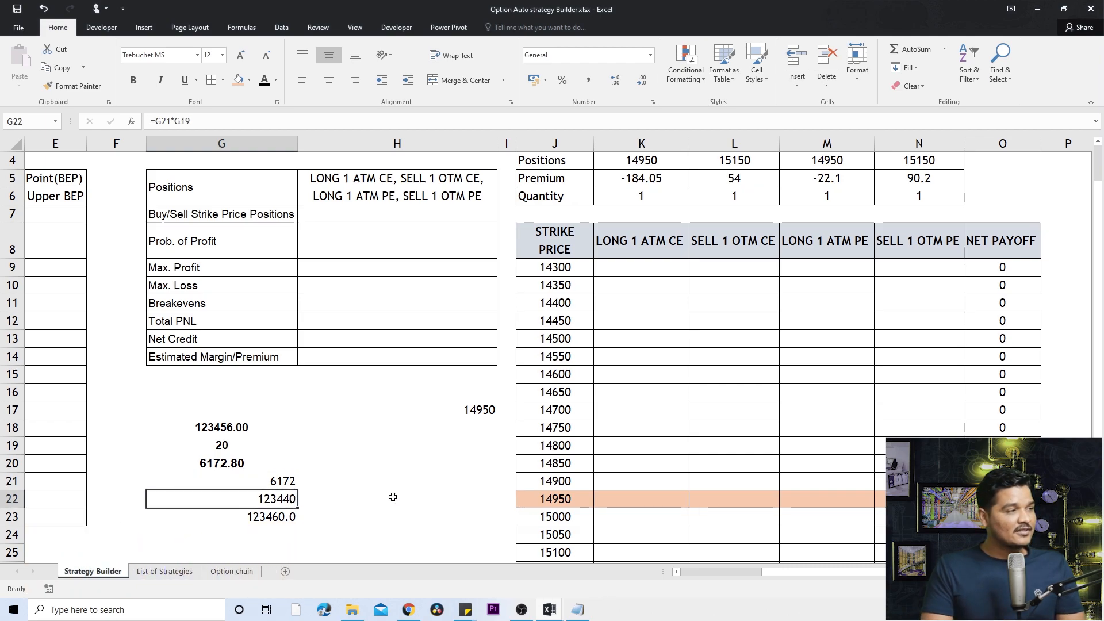
key(Down)
key(Up)
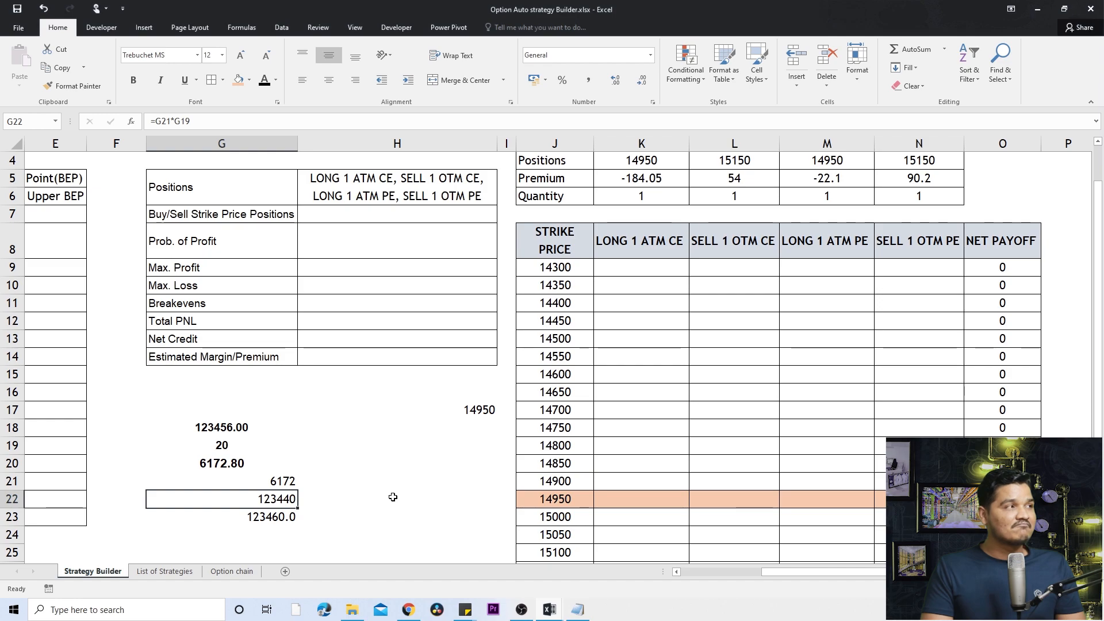
key(Down)
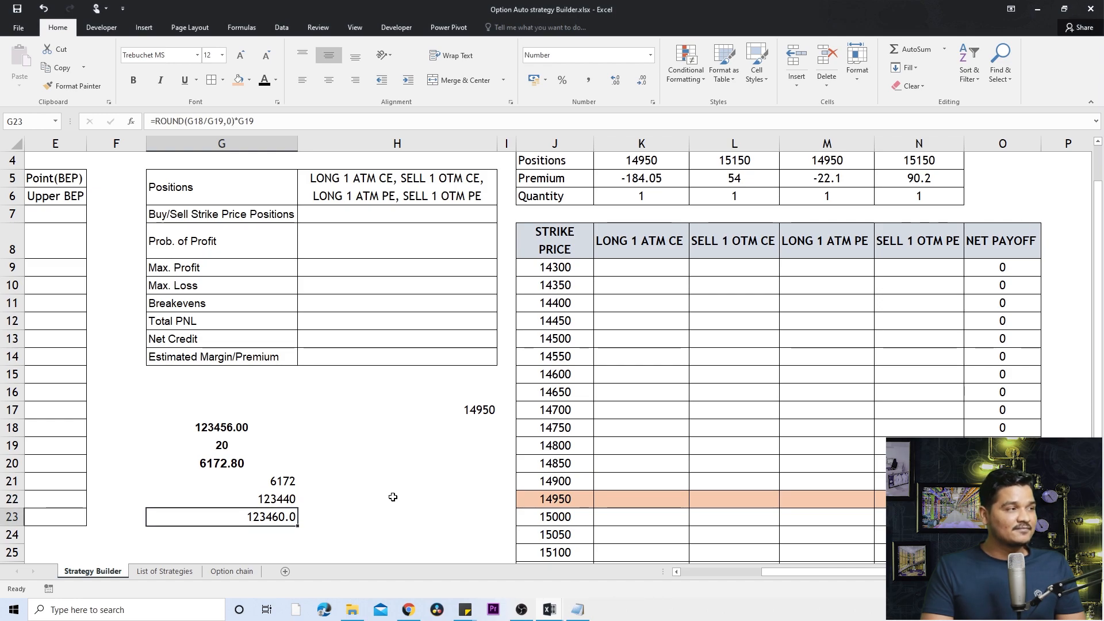
key(Up)
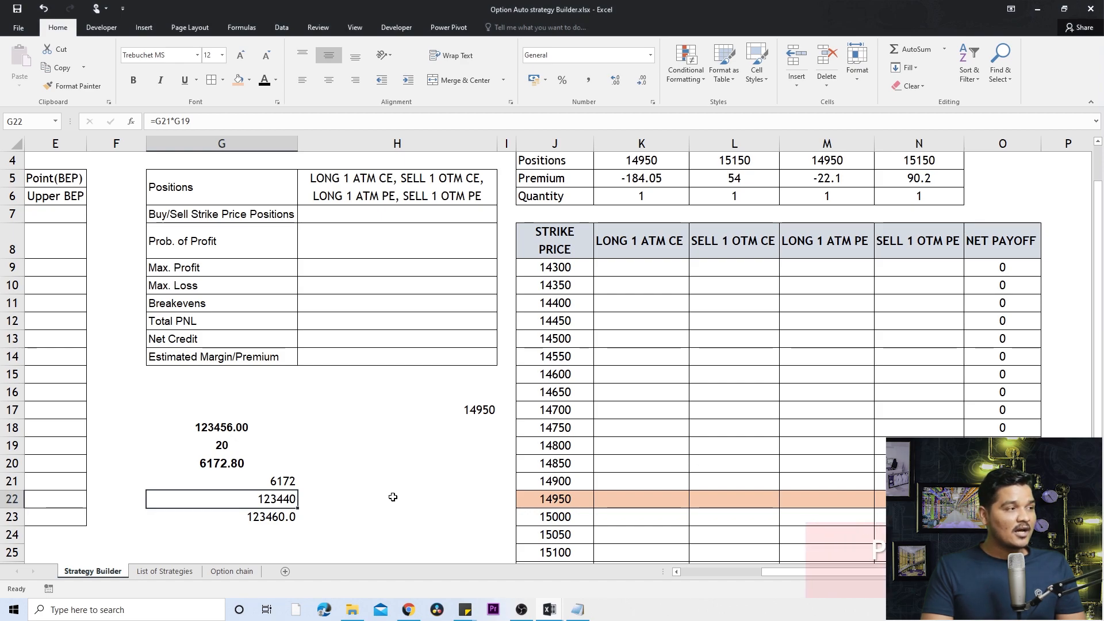
key(Down)
key(Up)
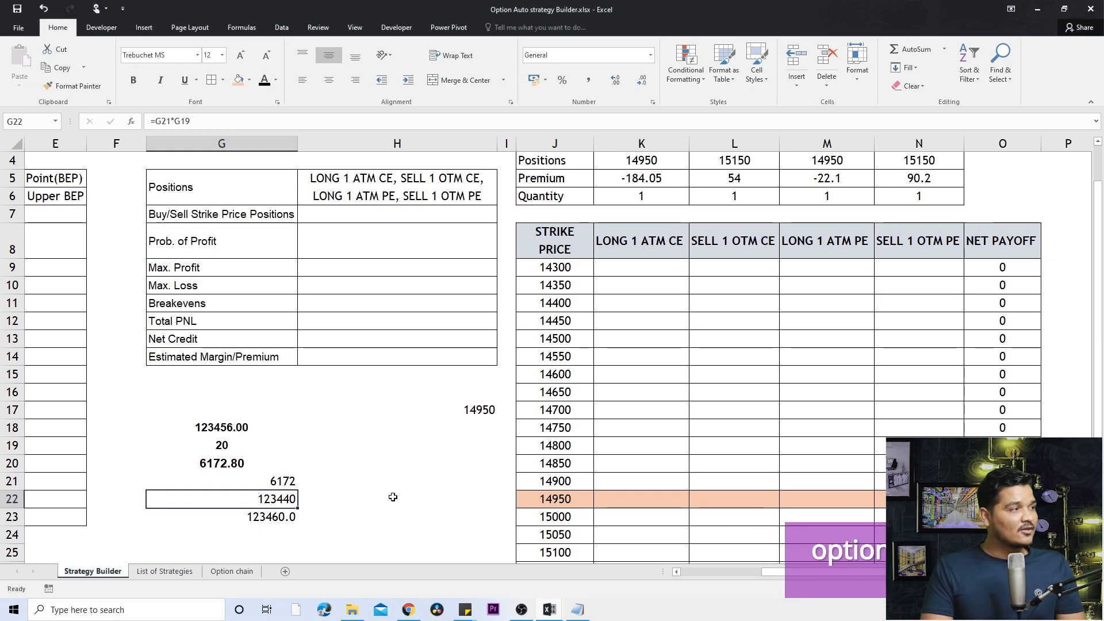
key(Down)
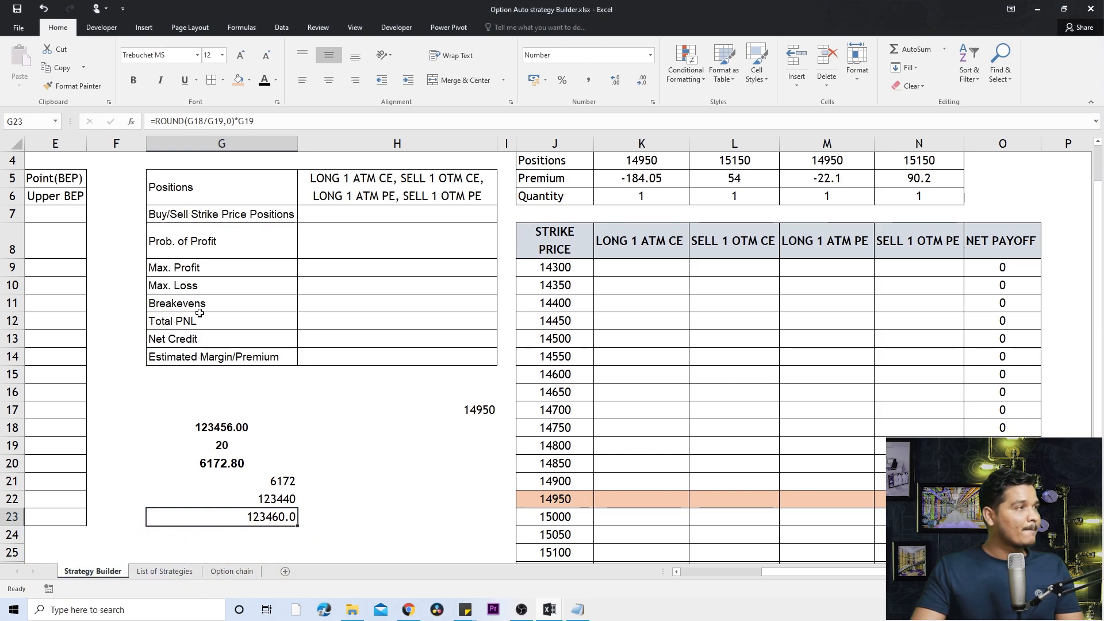
Remove the *G19 multiplication from the formula in G23, leaving =ROUND(G18/G19,0)
click(259, 120)
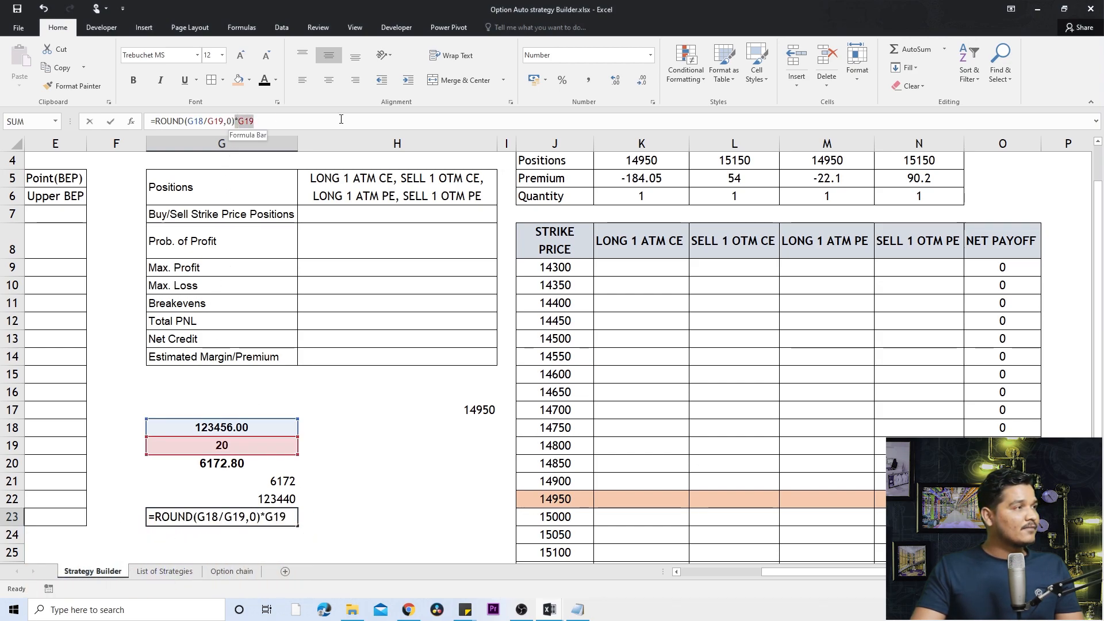
key(BackSpace)
key(BackSpace)
key(BackSpace)
key(BackSpace)
key(Return)
Display the whole number in G21 with one decimal place
key(Up)
key(Up)
key(Down)
key(Up)
key(Up)
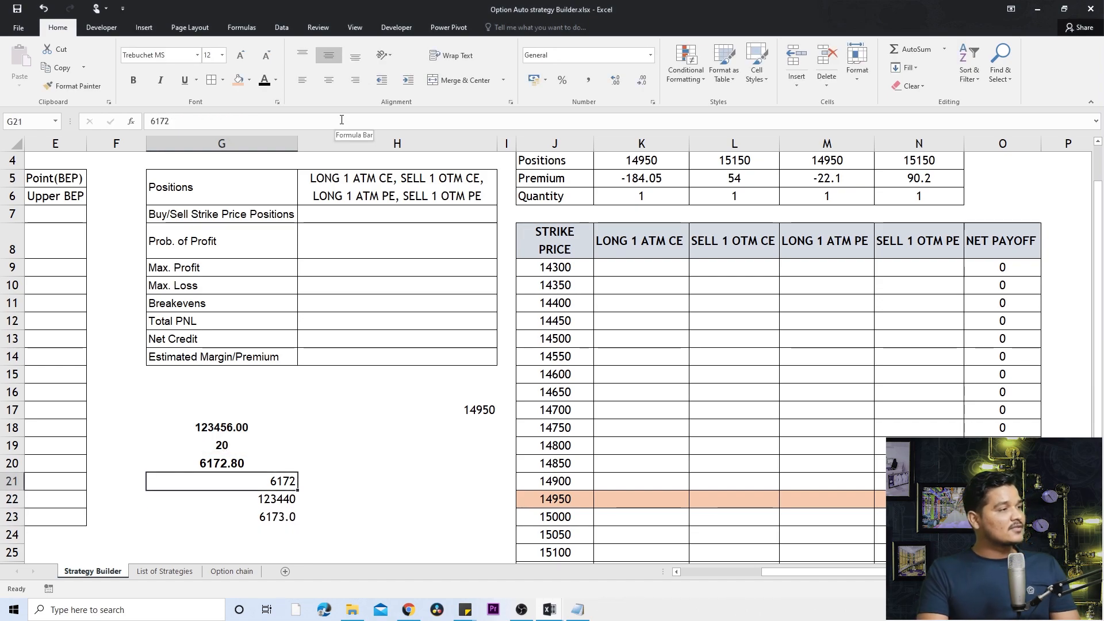
click(625, 82)
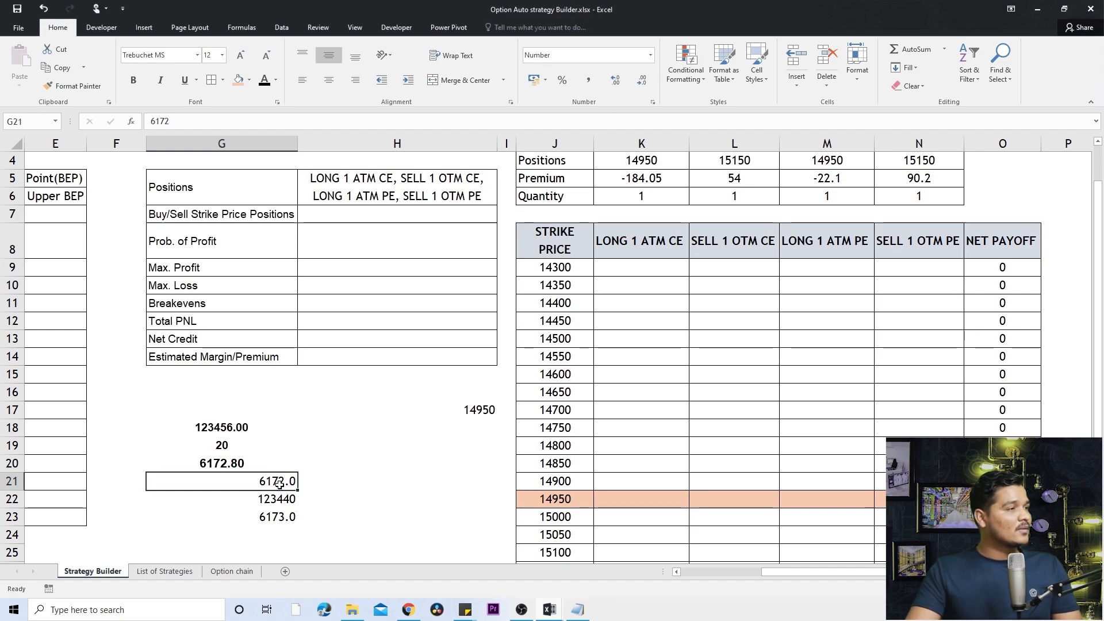
Compare the quotient in G20 with the whole number in G21 and the rounded quotient in G23
click(235, 466)
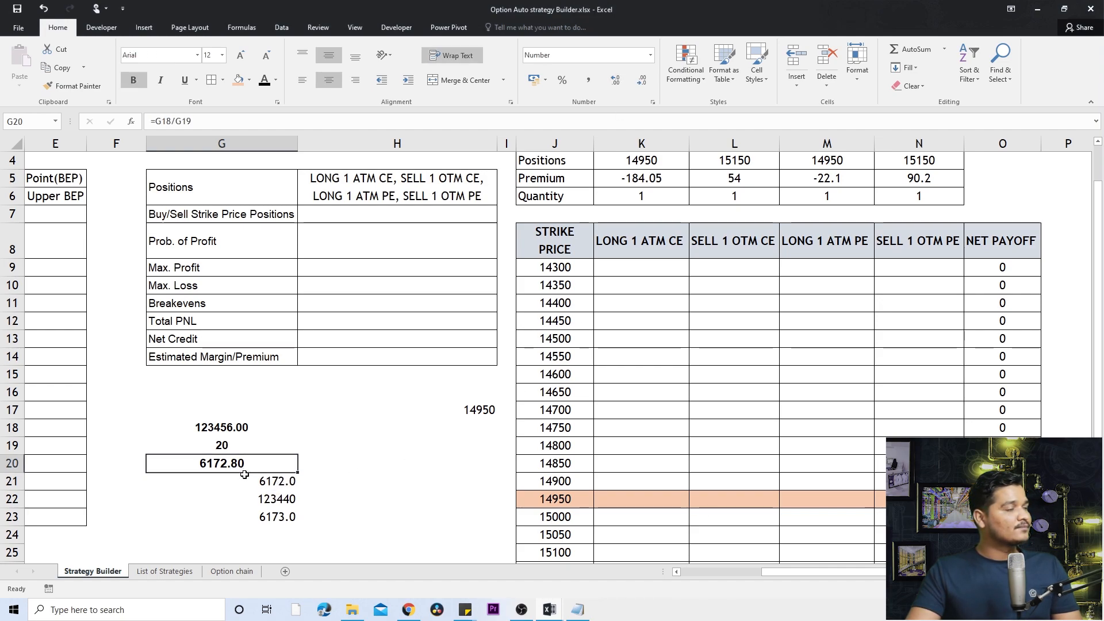
click(280, 482)
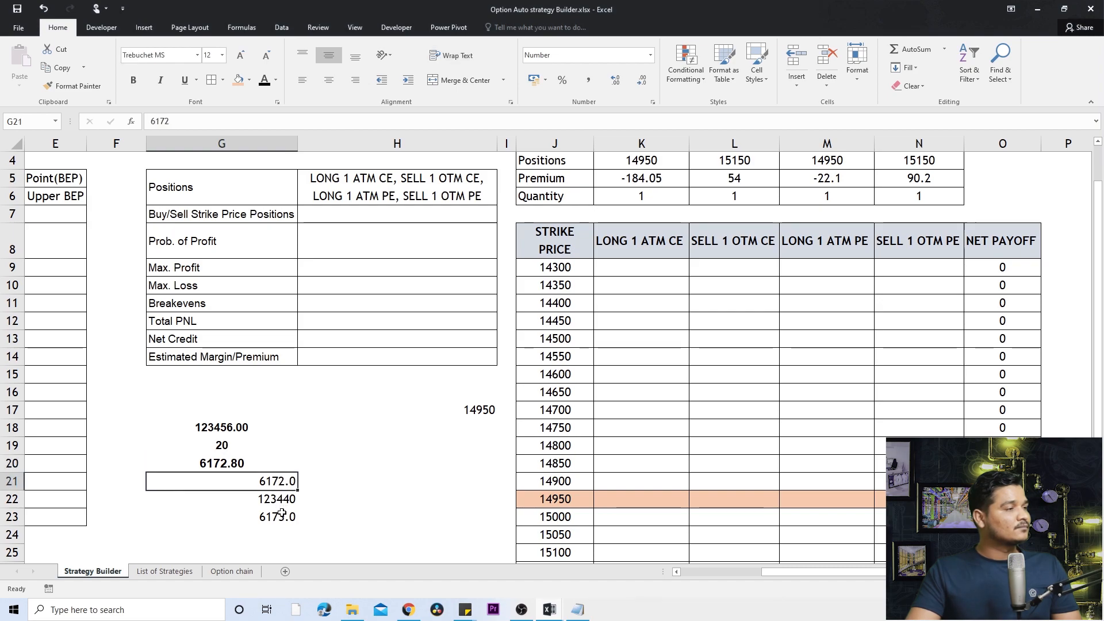
click(282, 511)
click(277, 482)
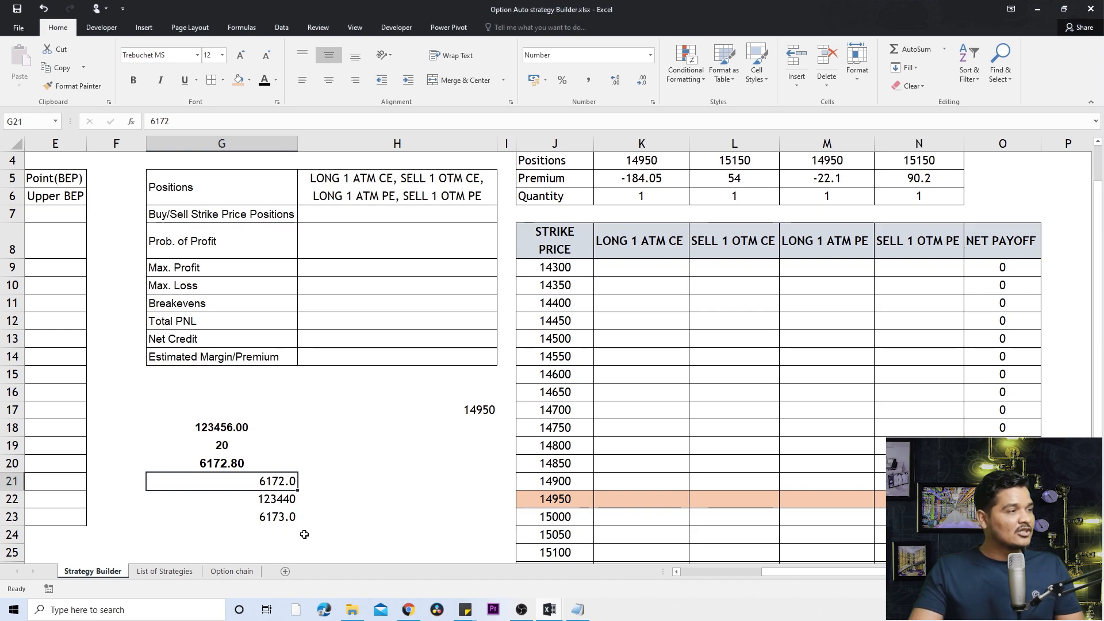
click(274, 499)
click(278, 515)
click(280, 495)
click(278, 482)
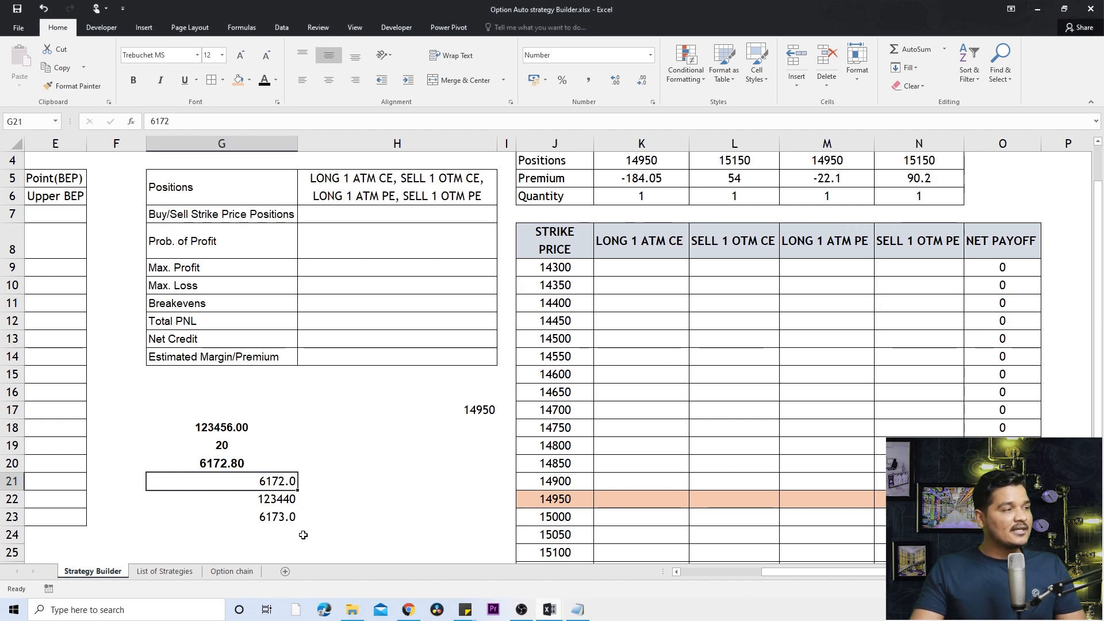
click(275, 508)
Undo the decimal display of G21, the shortened formula in G23 and the Number format of G20
key(ctrl+z)
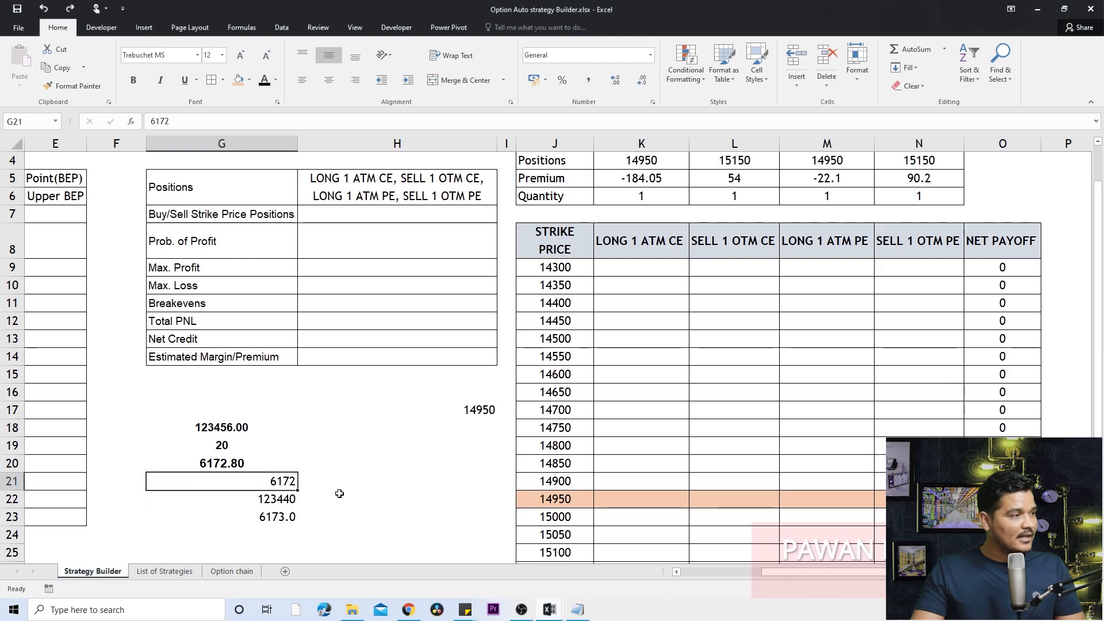
key(ctrl+z)
key(ctrl+z)
click(287, 504)
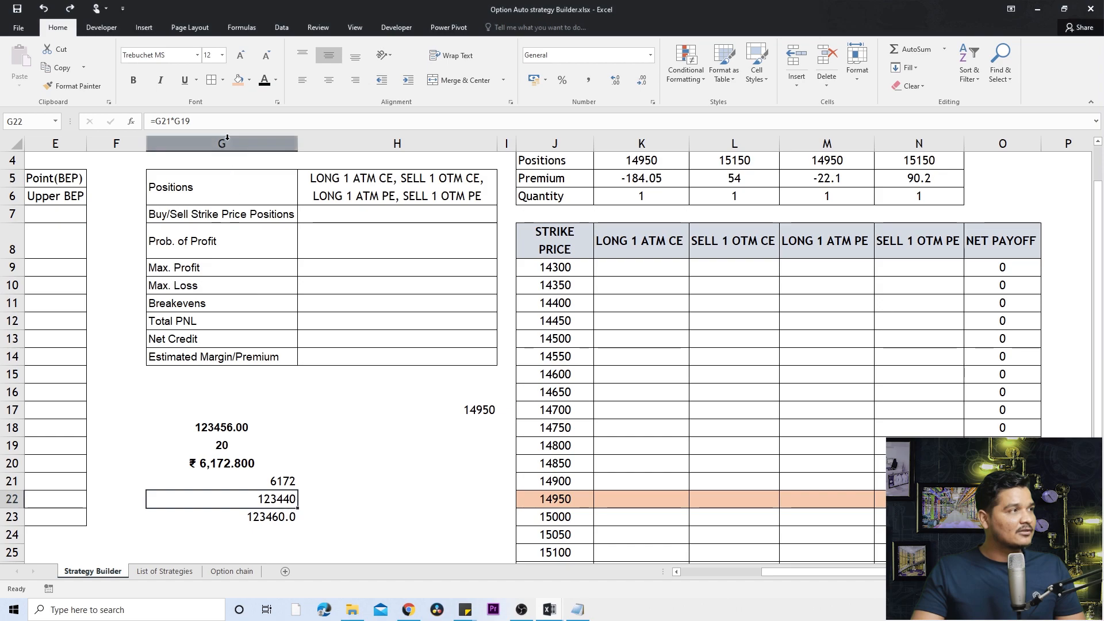
Try to append _20 to the product formula in G22
click(238, 123)
right_click(237, 124)
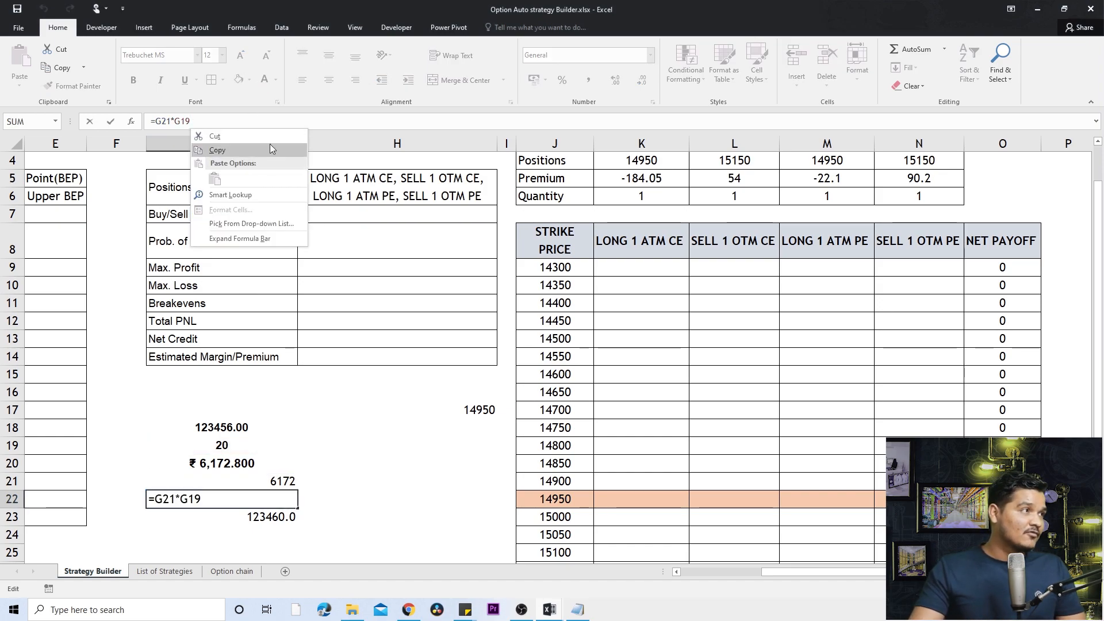
click(265, 121)
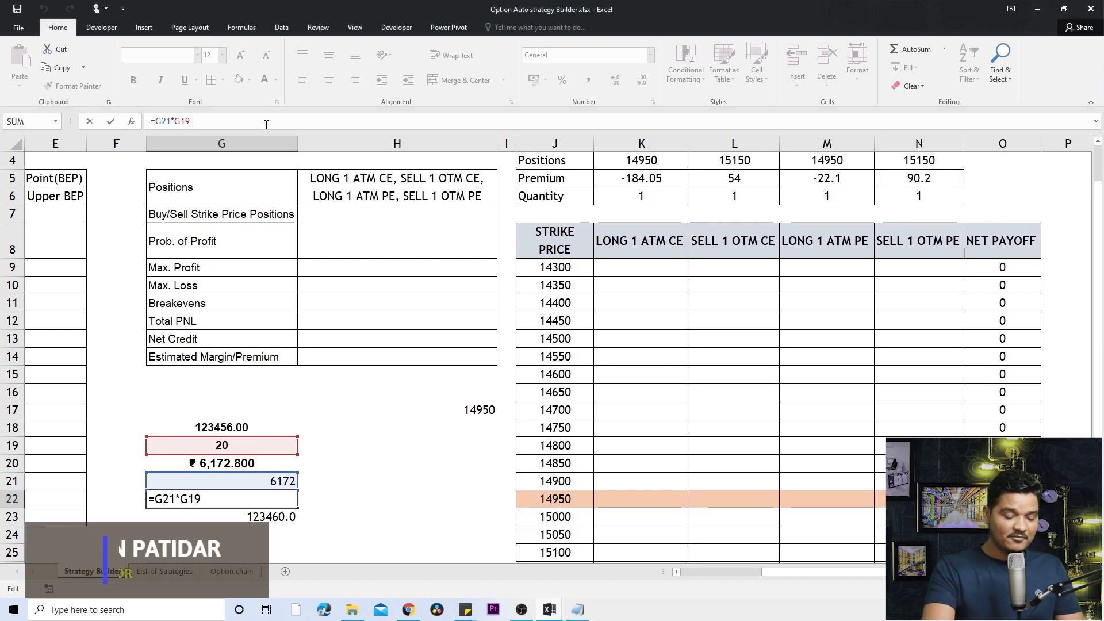
text(_2)
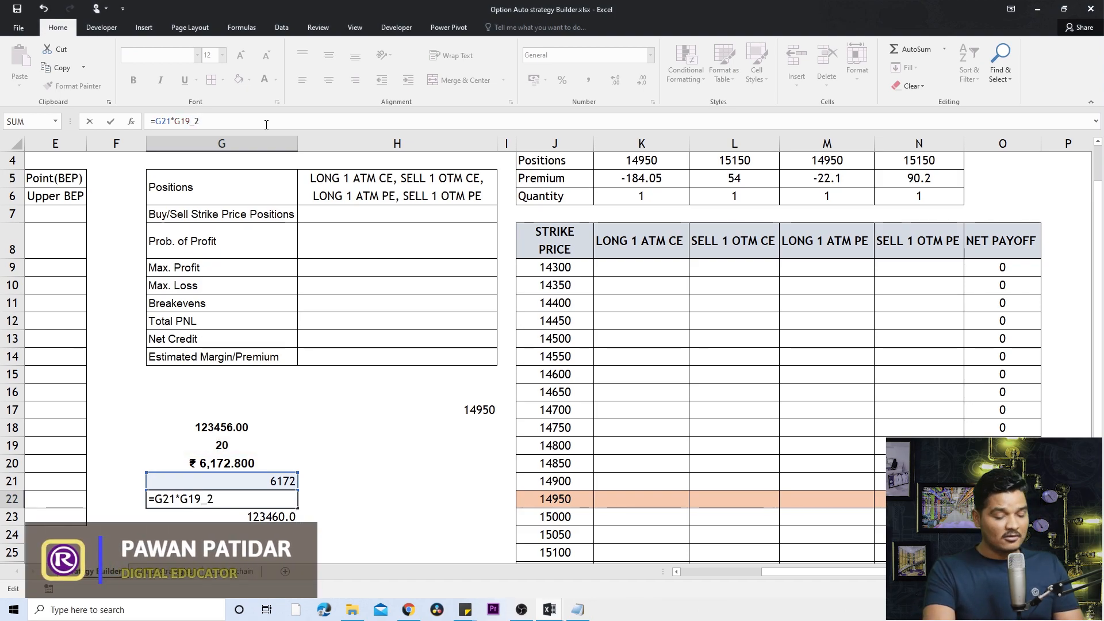
text(0)
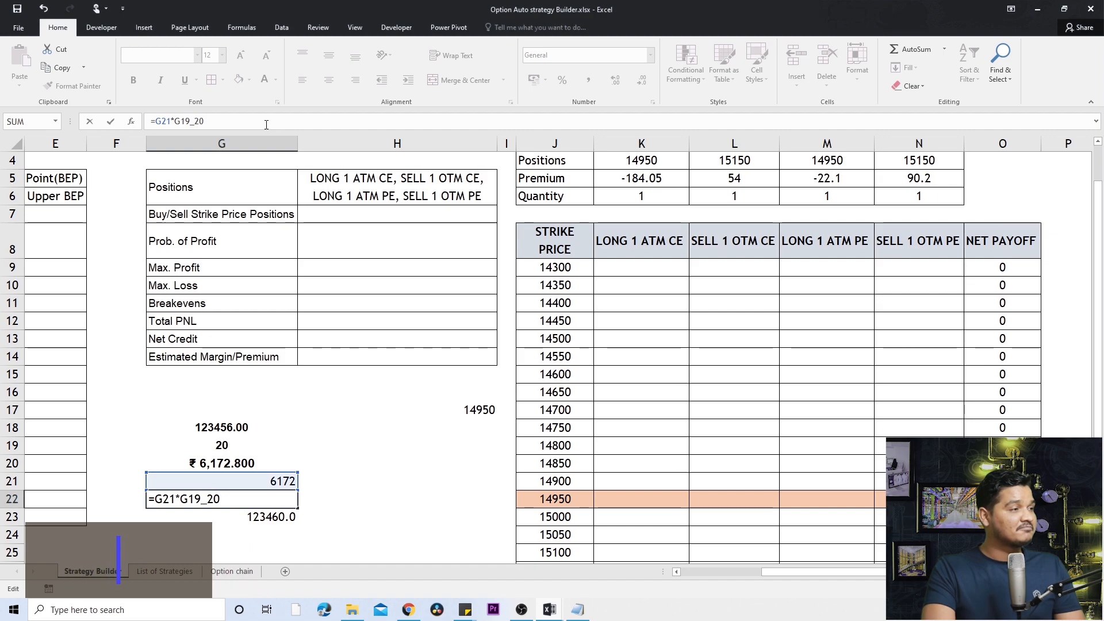
key(Return)
key(Up)
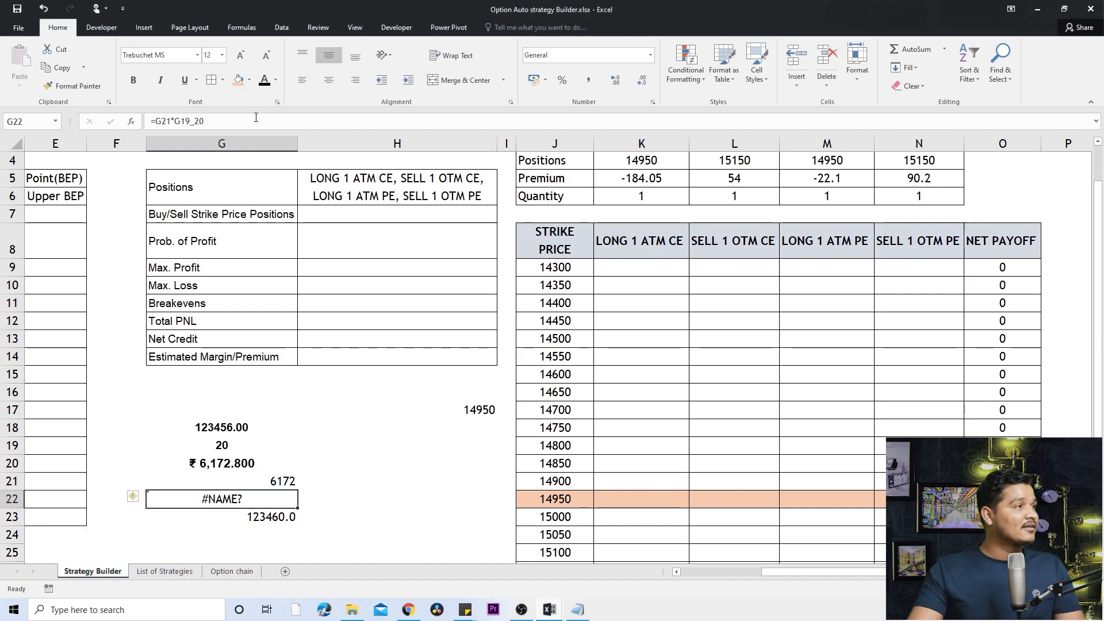
Correct the formula in G22 to =G21*G19+20
click(194, 123)
key(BackSpace)
text(+)
key(Return)
key(Up)
key(Down)
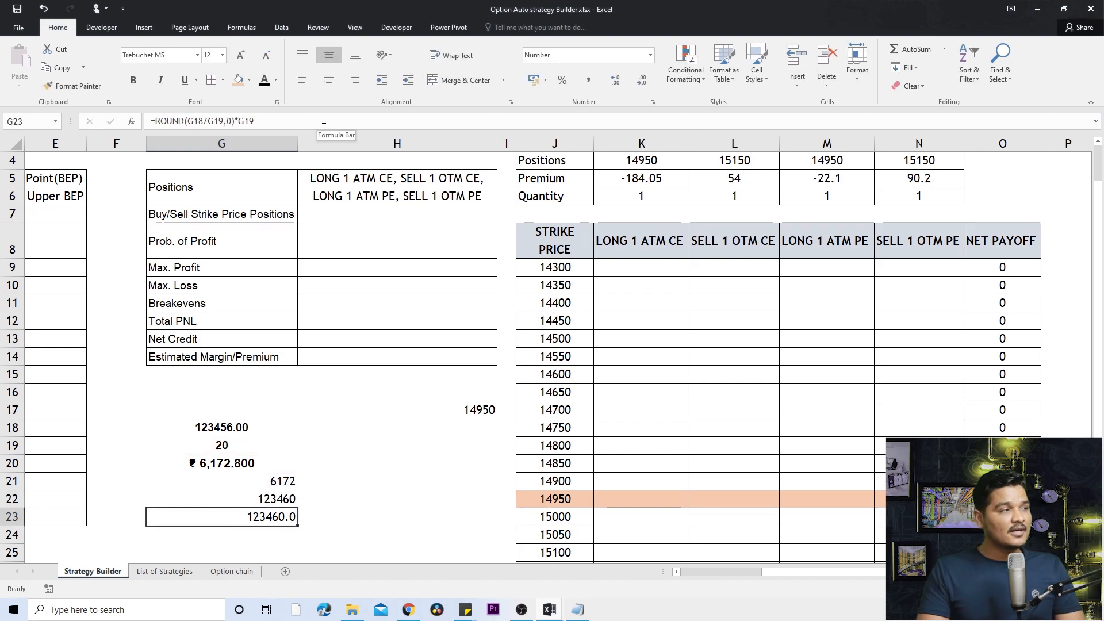
Check the MROUND formula in J22, and clear the rounding example from G17:H23
key(Right)
key(Right)
key(Up)
key(Right)
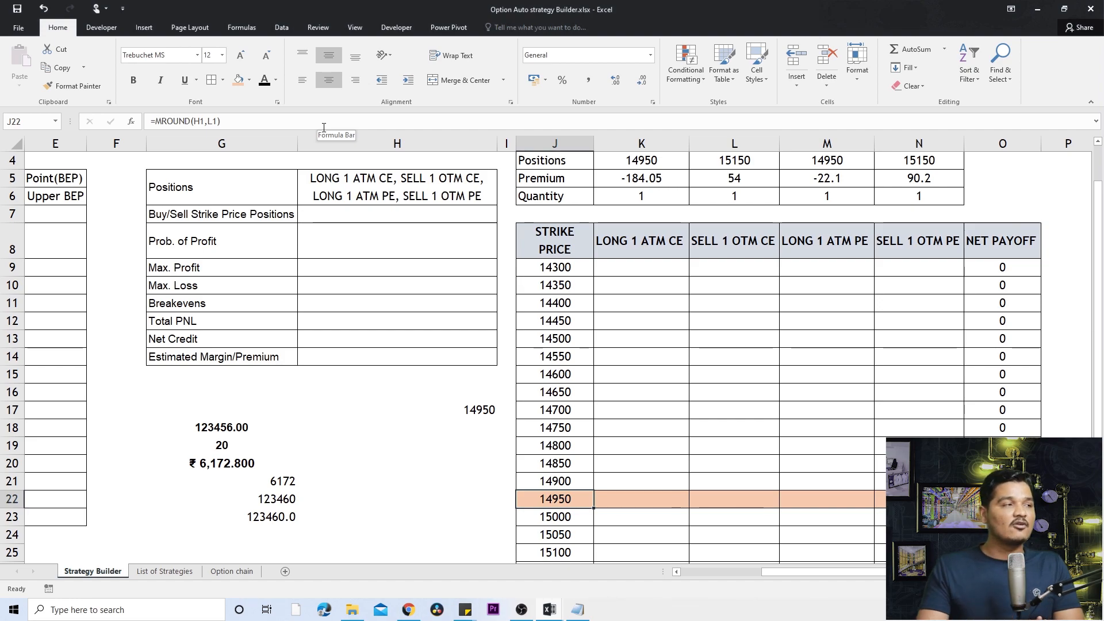
drag(215, 409, 360, 514)
key(Delete)
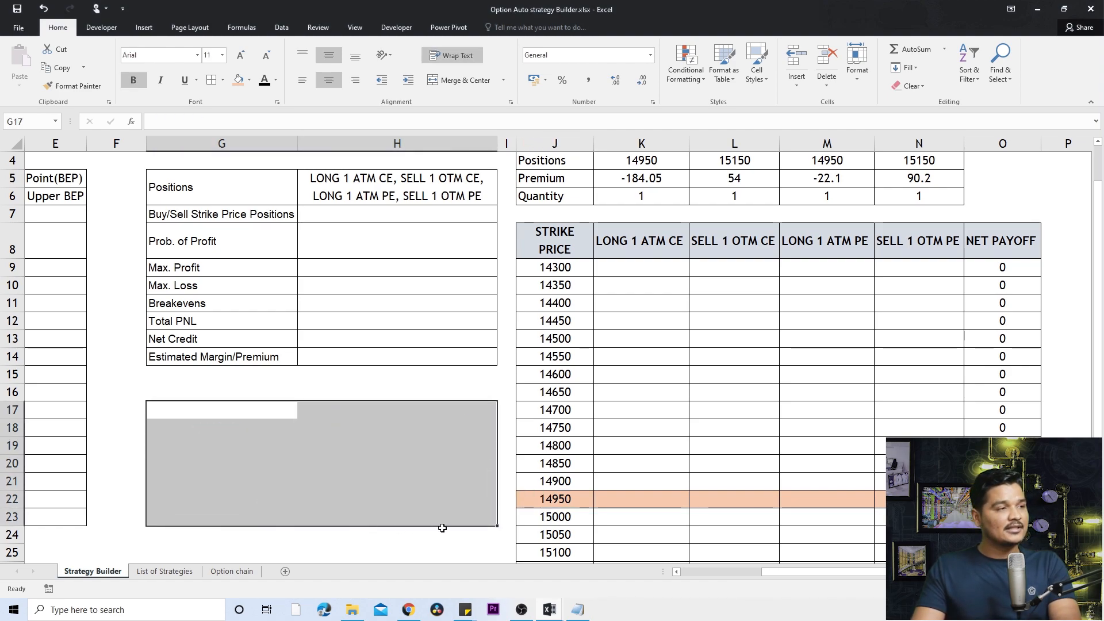
Examine how the strike prices in J9:J21 step down from the ATM strike by the gap value in L1
click(556, 482)
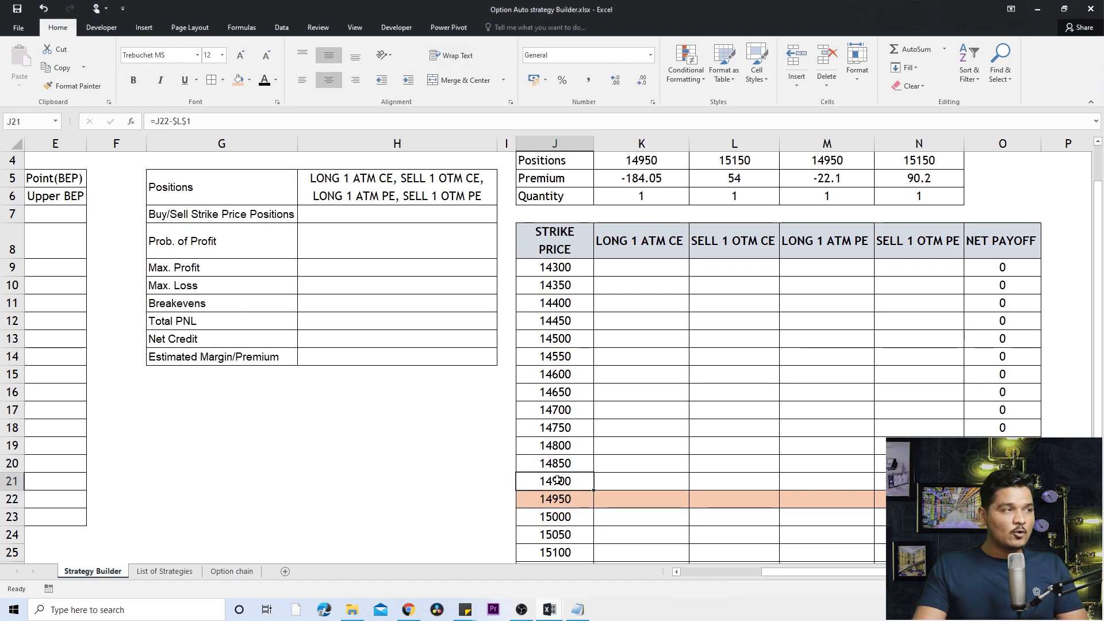
click(567, 501)
click(569, 481)
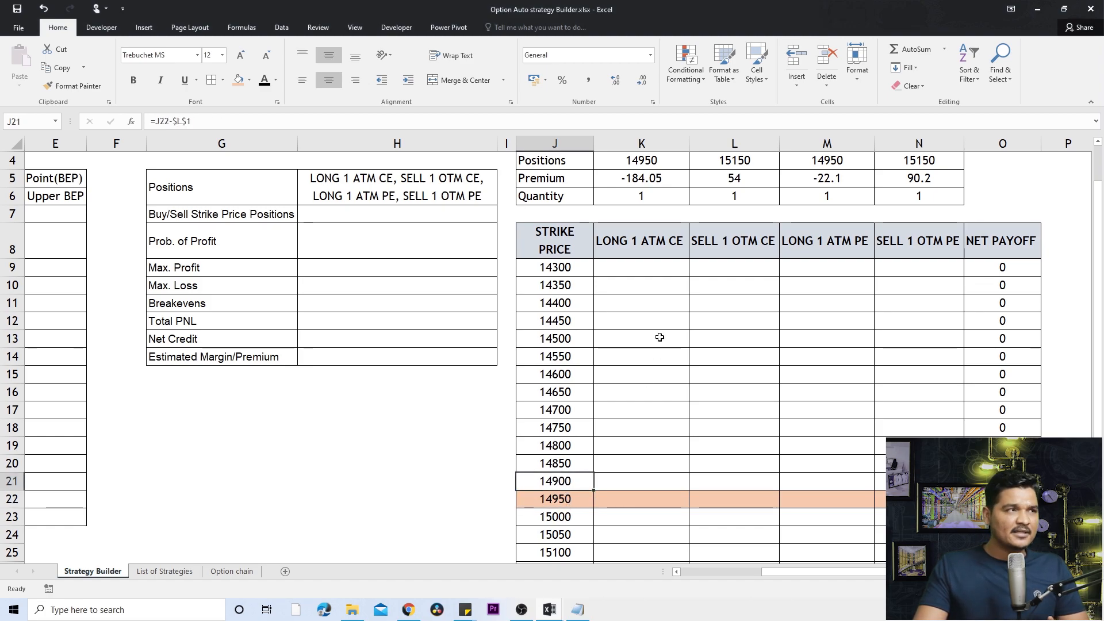
scroll(534, 332, up, 1)
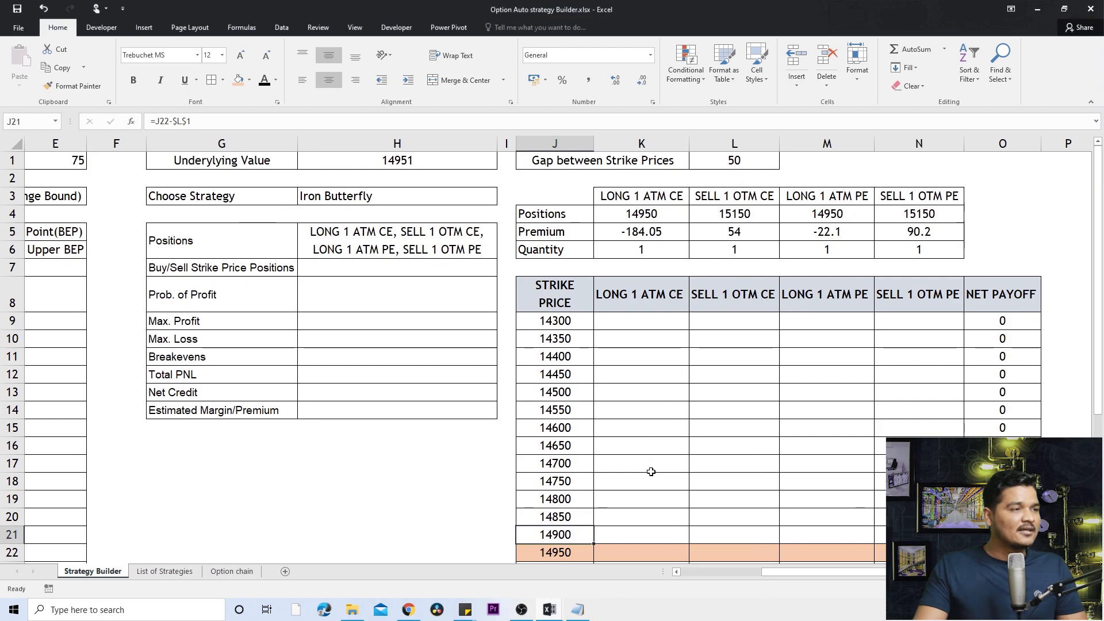
scroll(651, 472, down, 1)
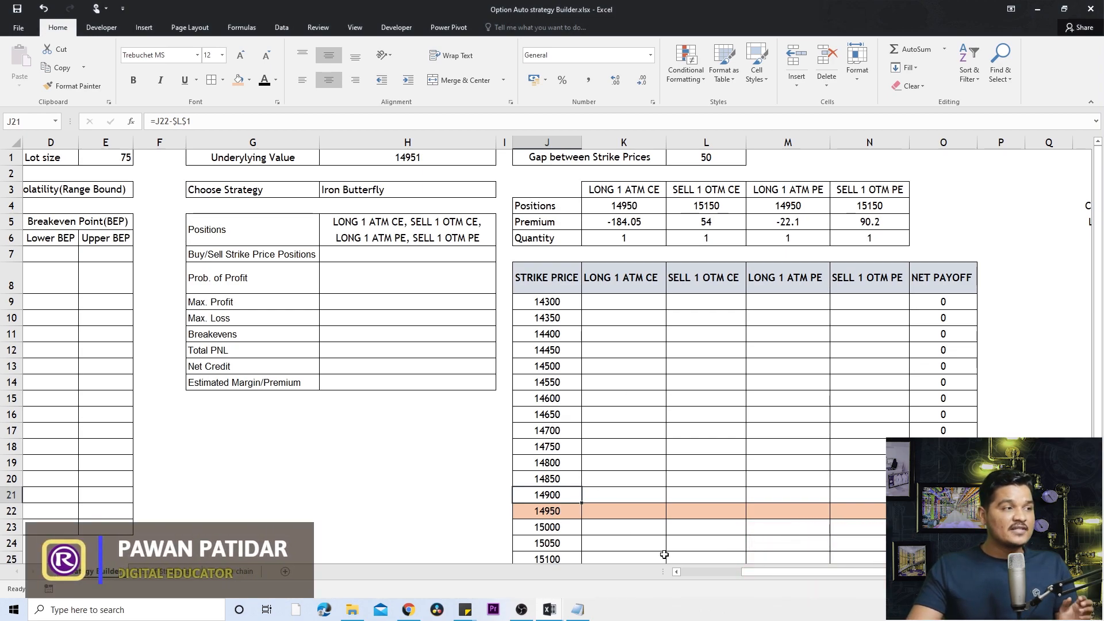
click(553, 478)
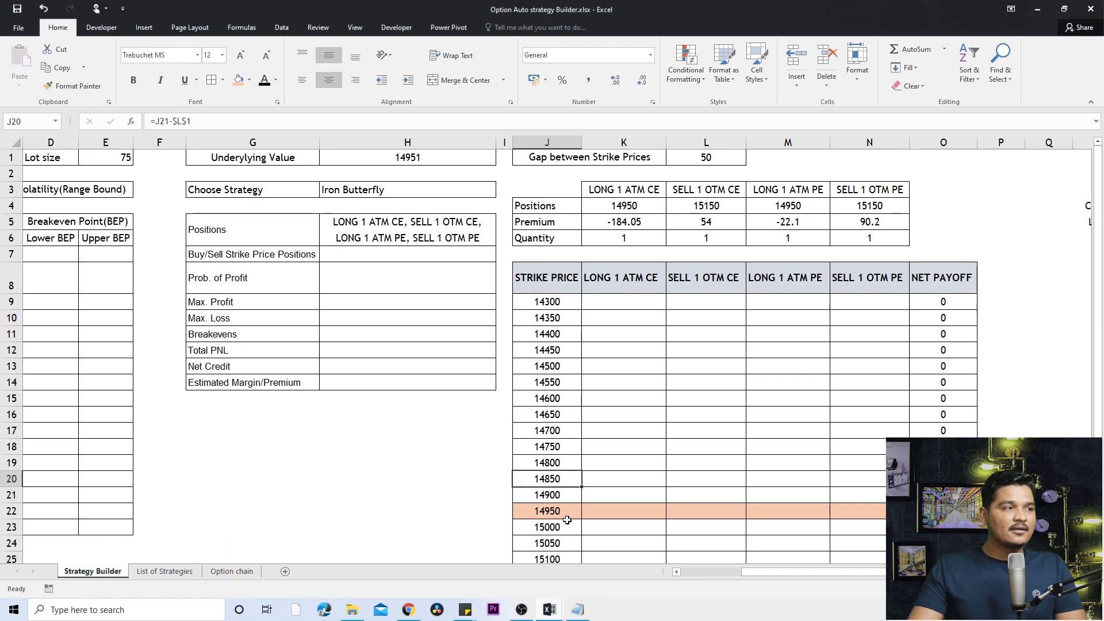
drag(557, 495, 549, 303)
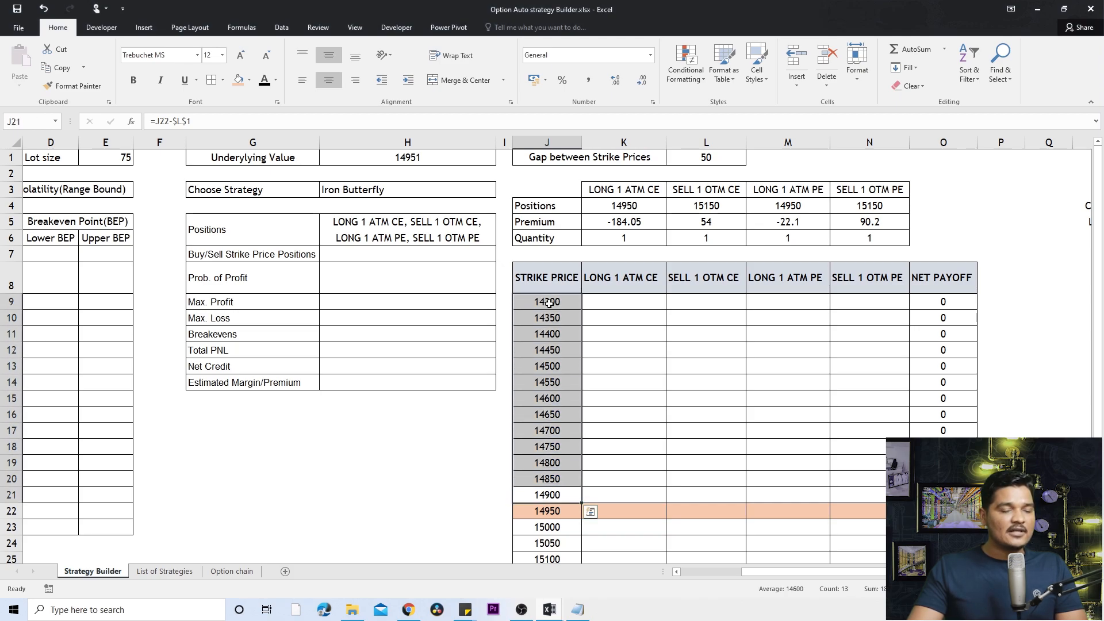
scroll(597, 430, down, 2)
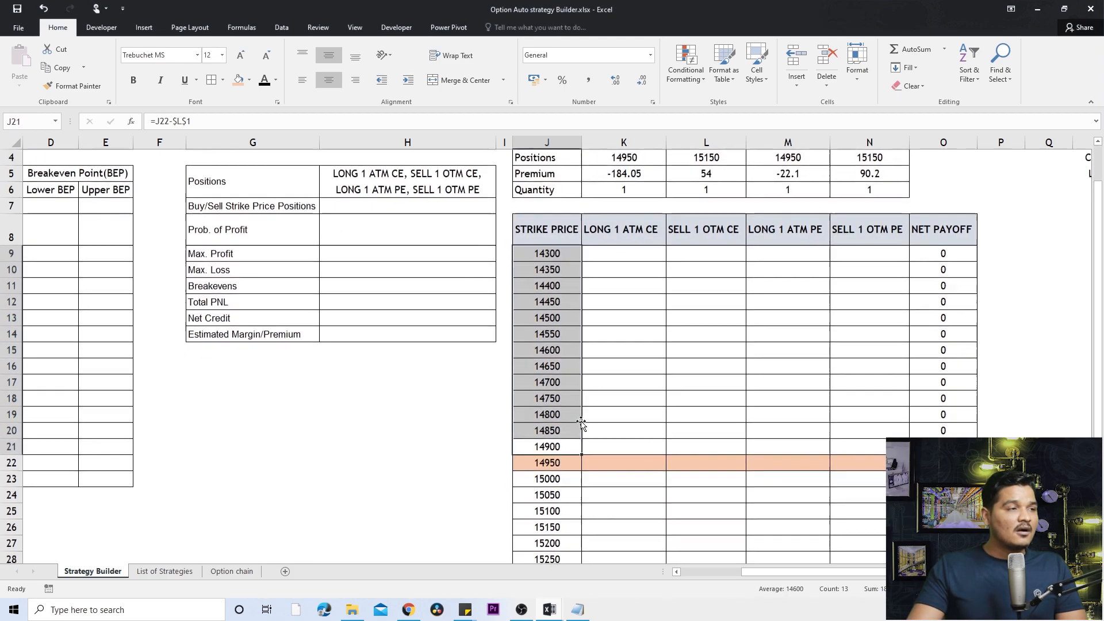
drag(547, 409, 554, 206)
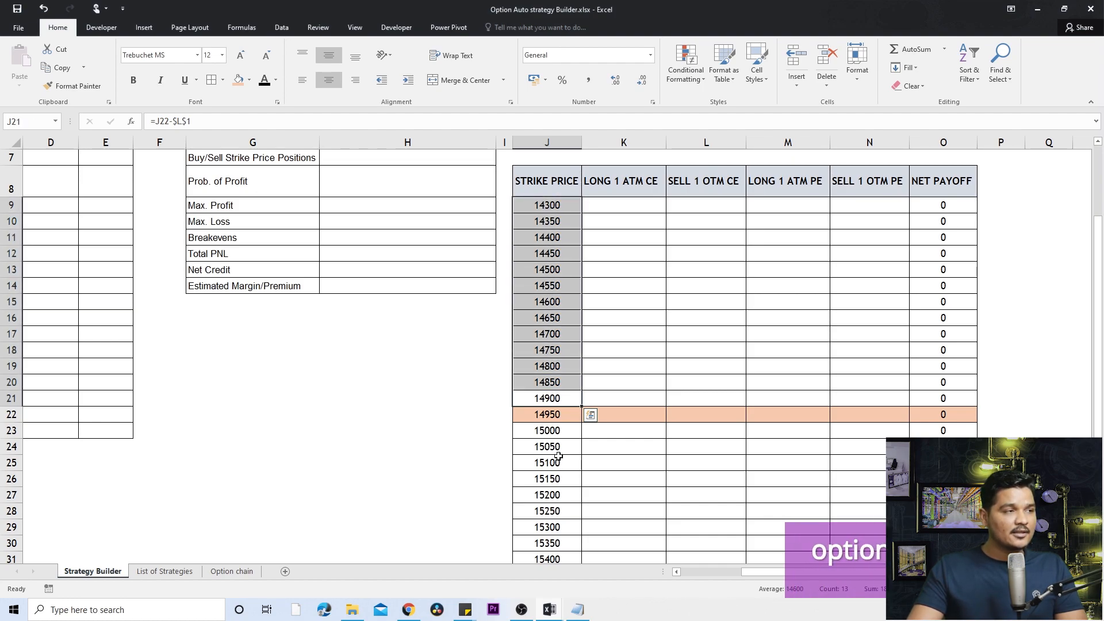
Examine how the strike prices from J23 downward add the gap value to the ATM strike in J22
click(556, 430)
drag(556, 429, 555, 348)
click(555, 333)
click(555, 317)
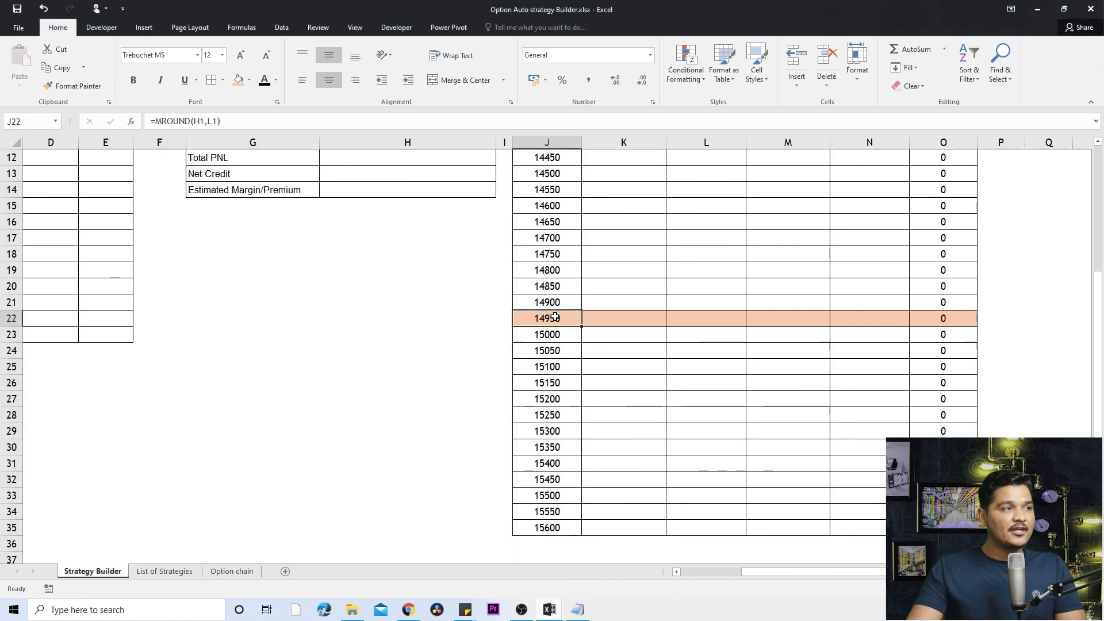
click(558, 335)
click(562, 351)
click(563, 334)
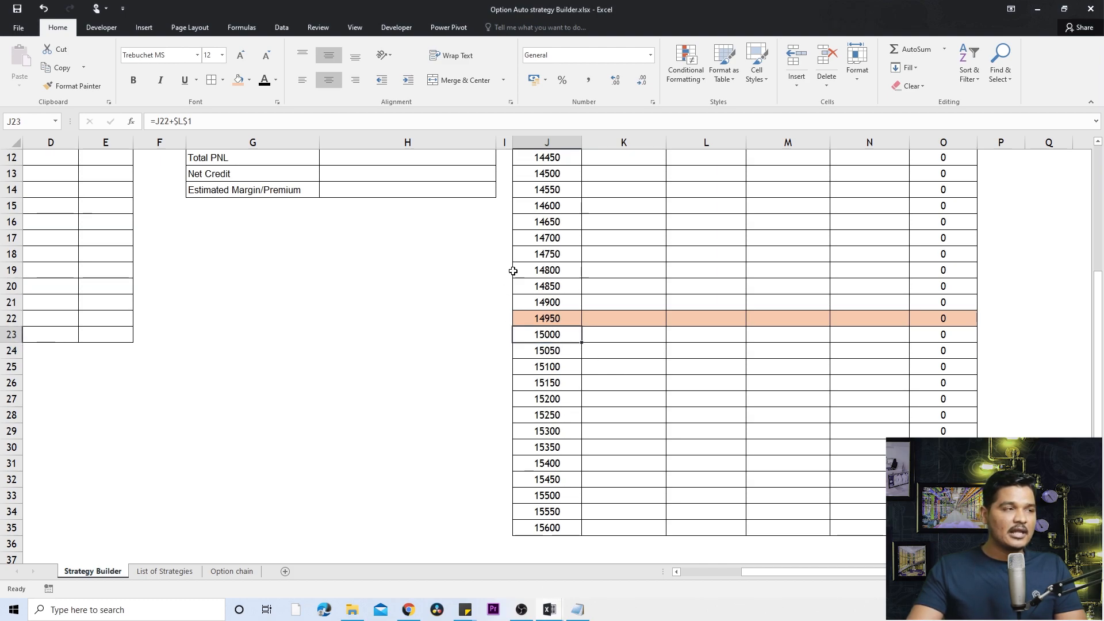
scroll(552, 398, up, 4)
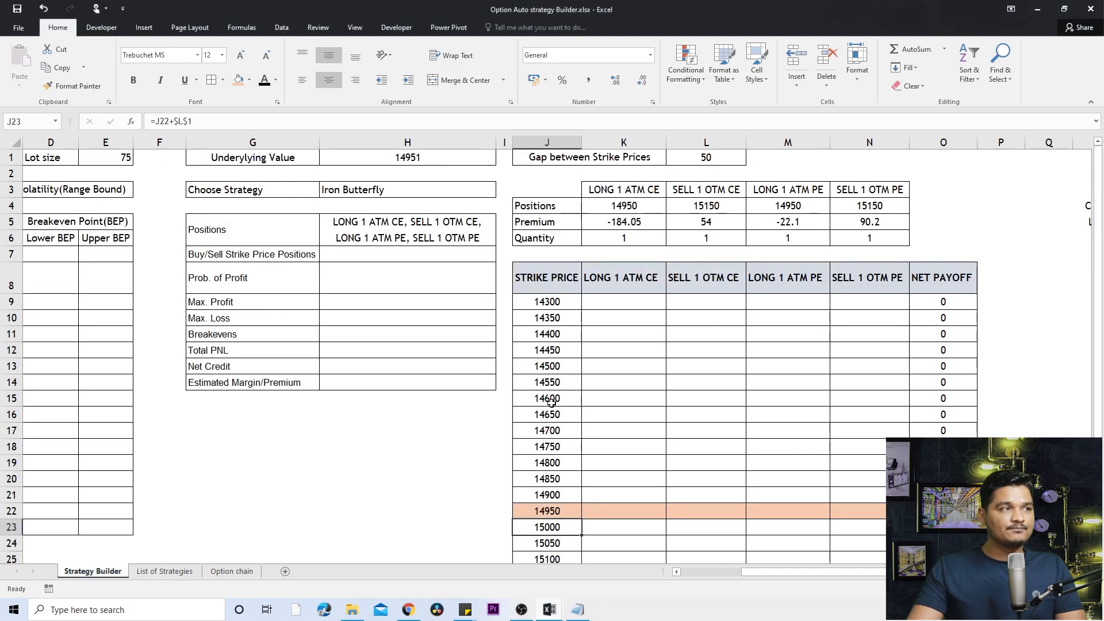
Link K3 to the leg header with =K8, and fill the formula across to N3
click(544, 276)
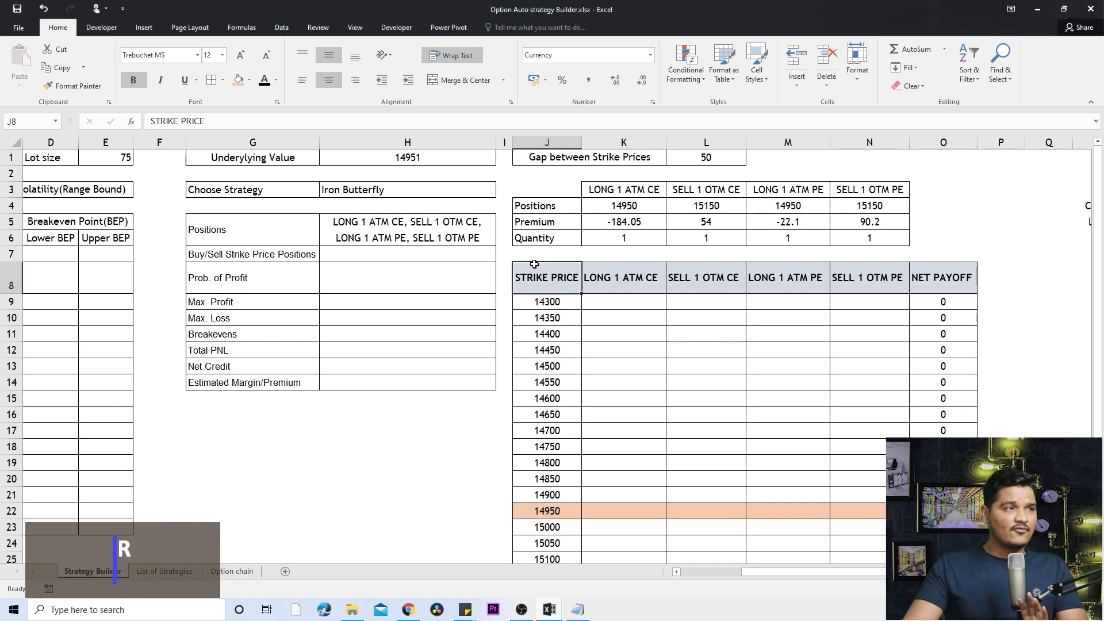
click(560, 207)
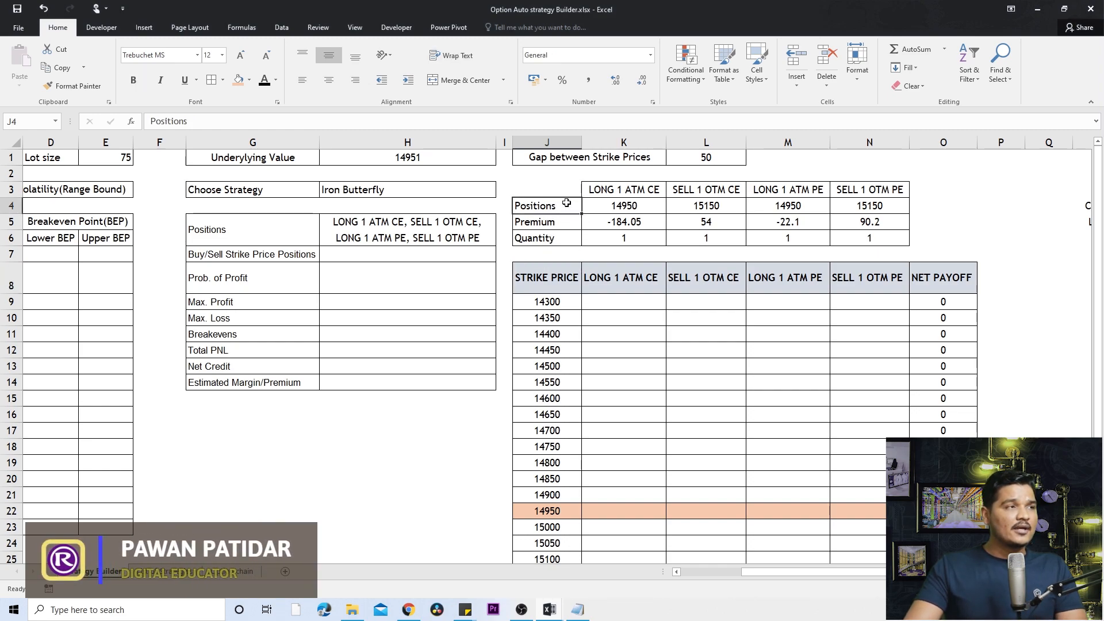
click(564, 241)
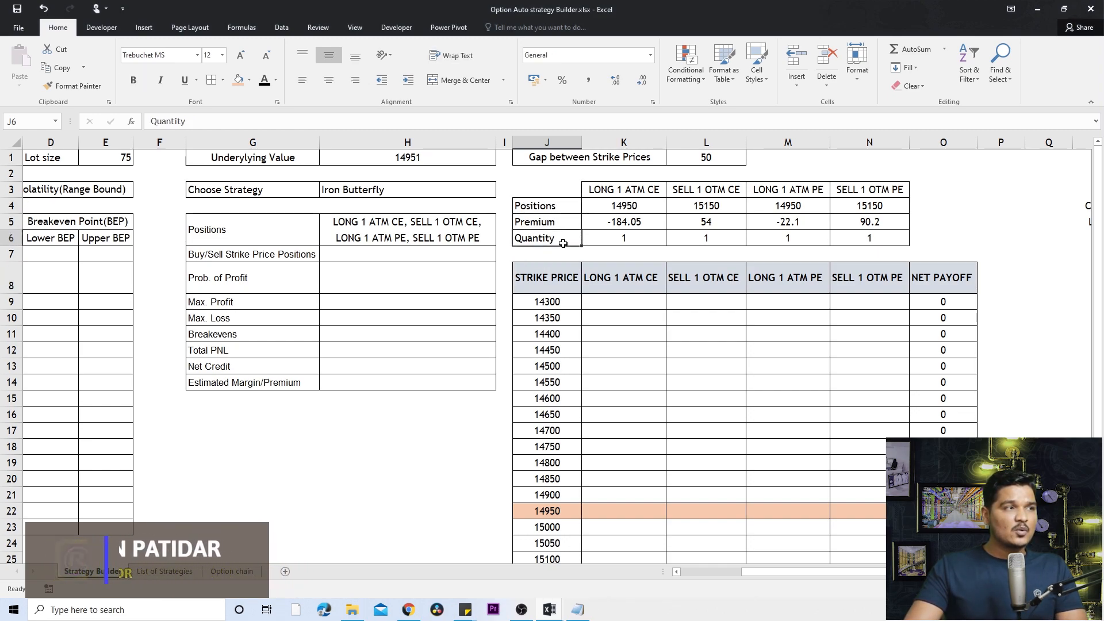
click(657, 191)
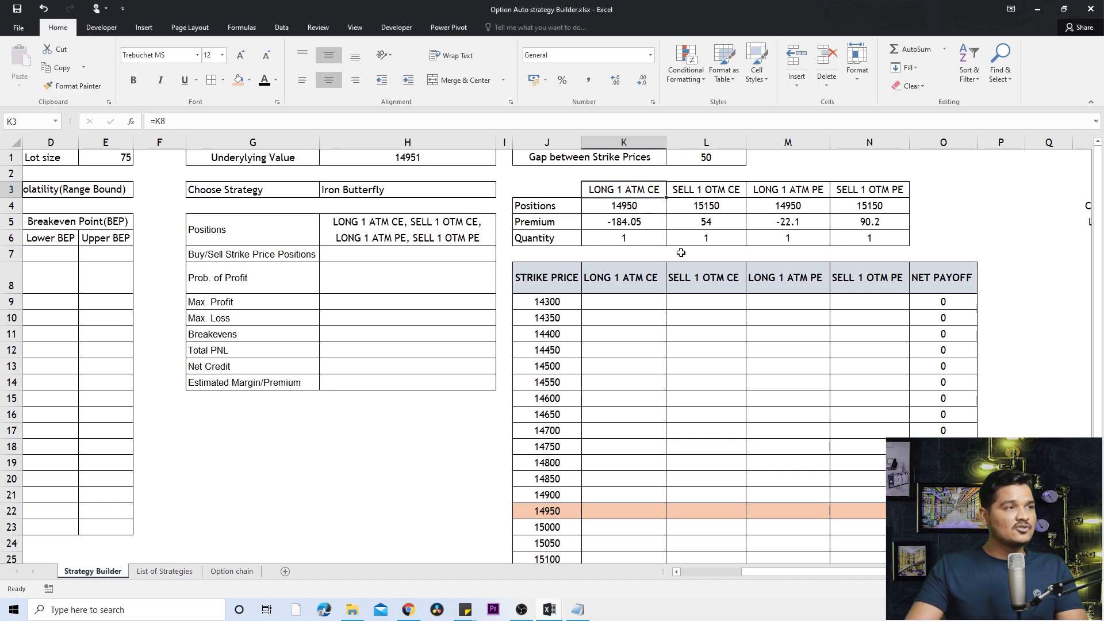
text(=)
click(612, 285)
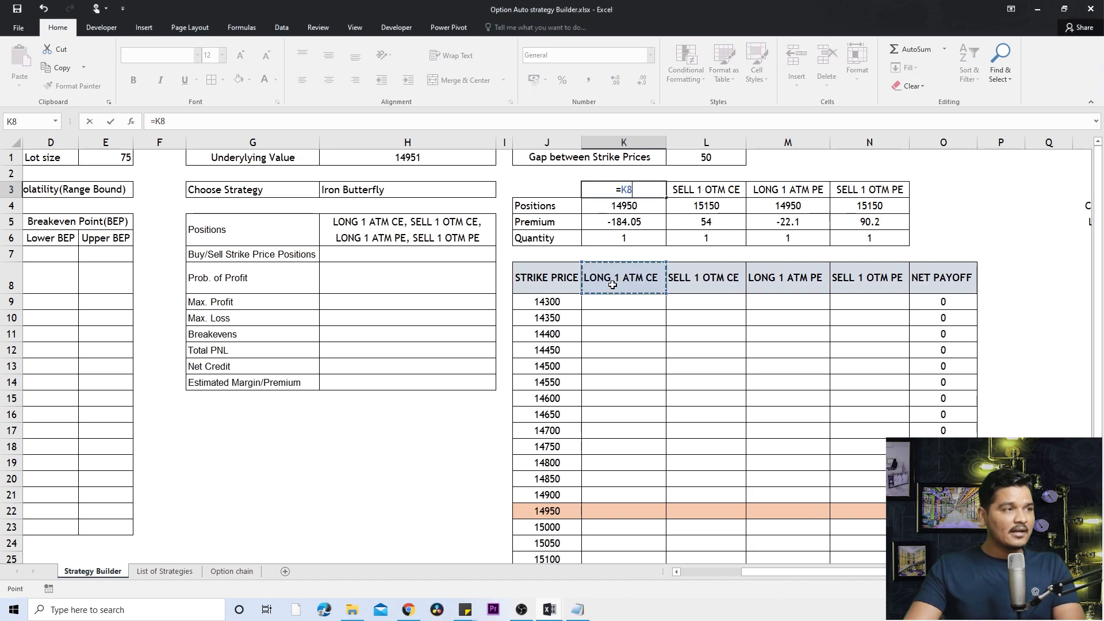
key(Return)
click(643, 190)
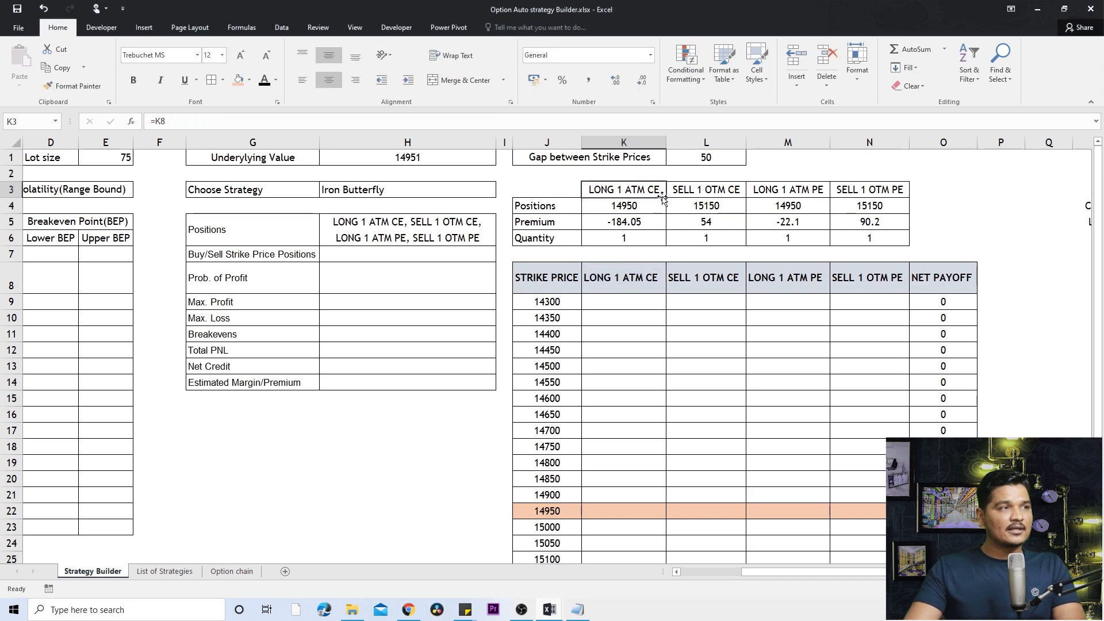
drag(666, 197, 878, 201)
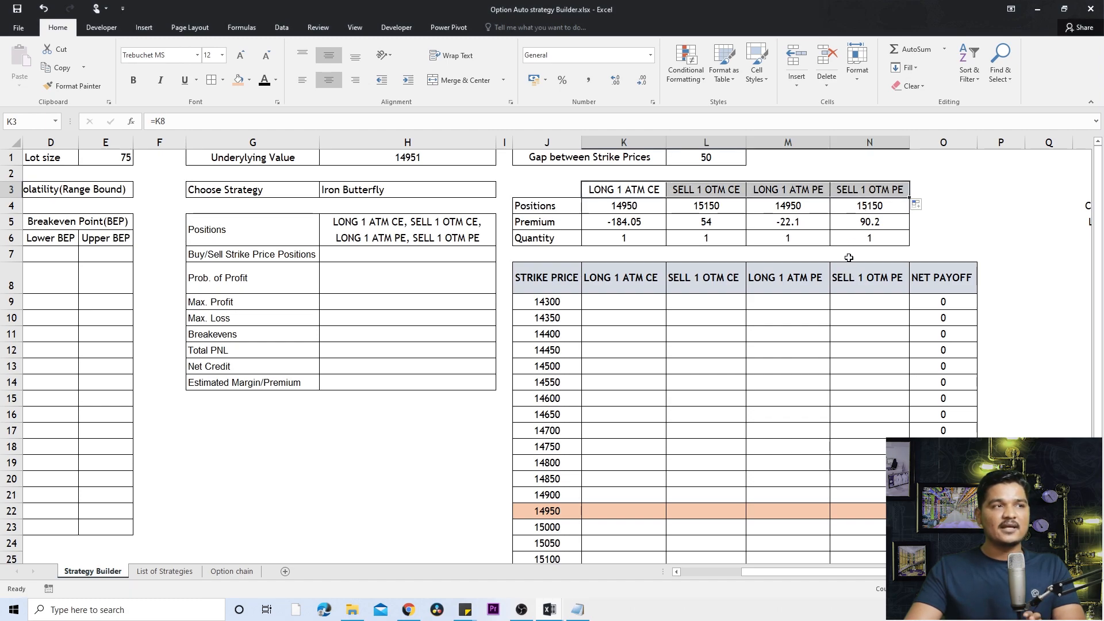
Review the positions, premium and quantity rows, and re-enter the first leg's quantity in K6 as =MID(K8,8,1)
drag(642, 208, 852, 243)
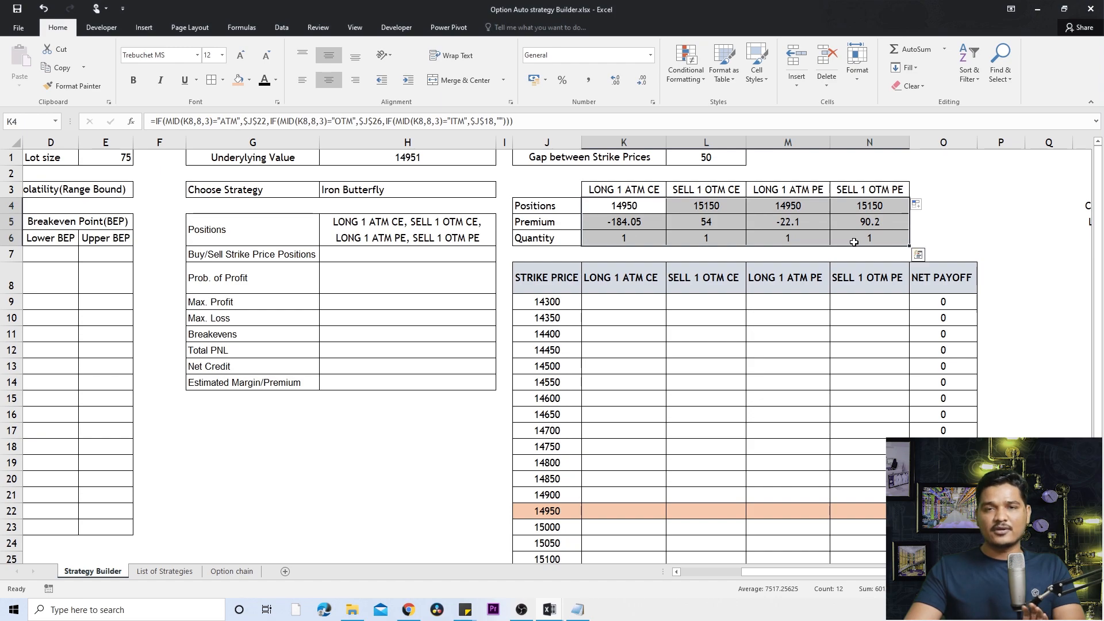
drag(644, 240, 866, 243)
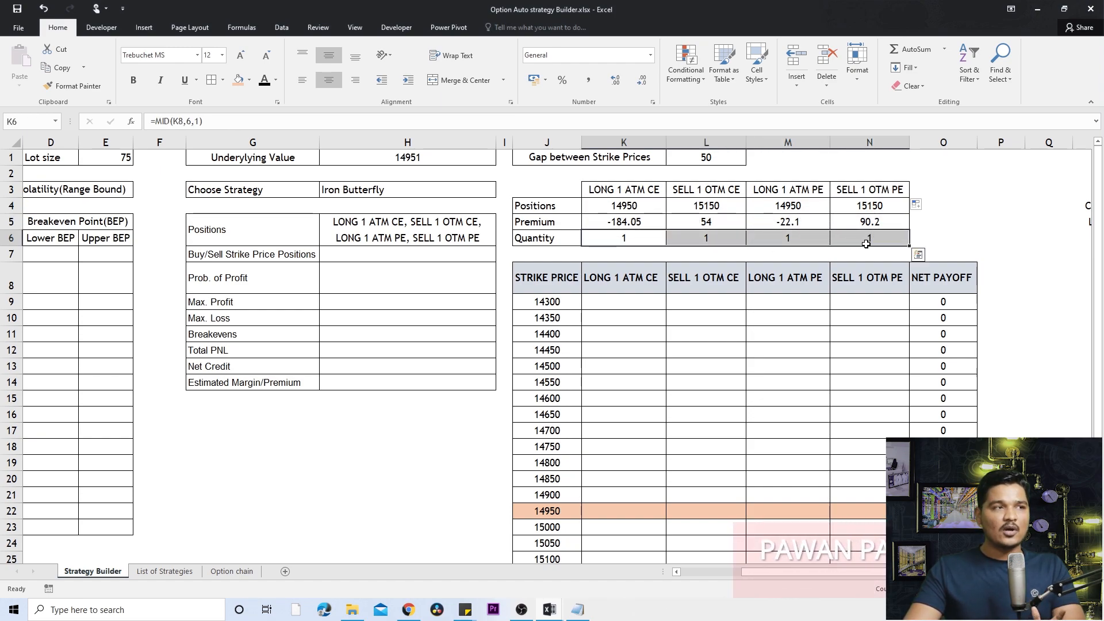
drag(638, 207, 851, 219)
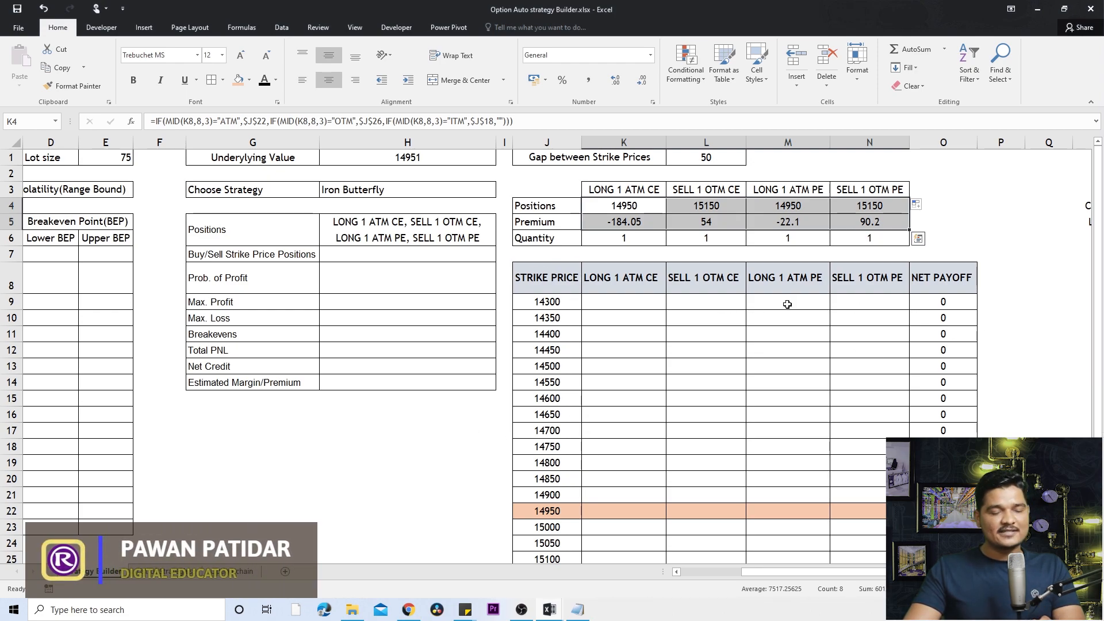
click(617, 242)
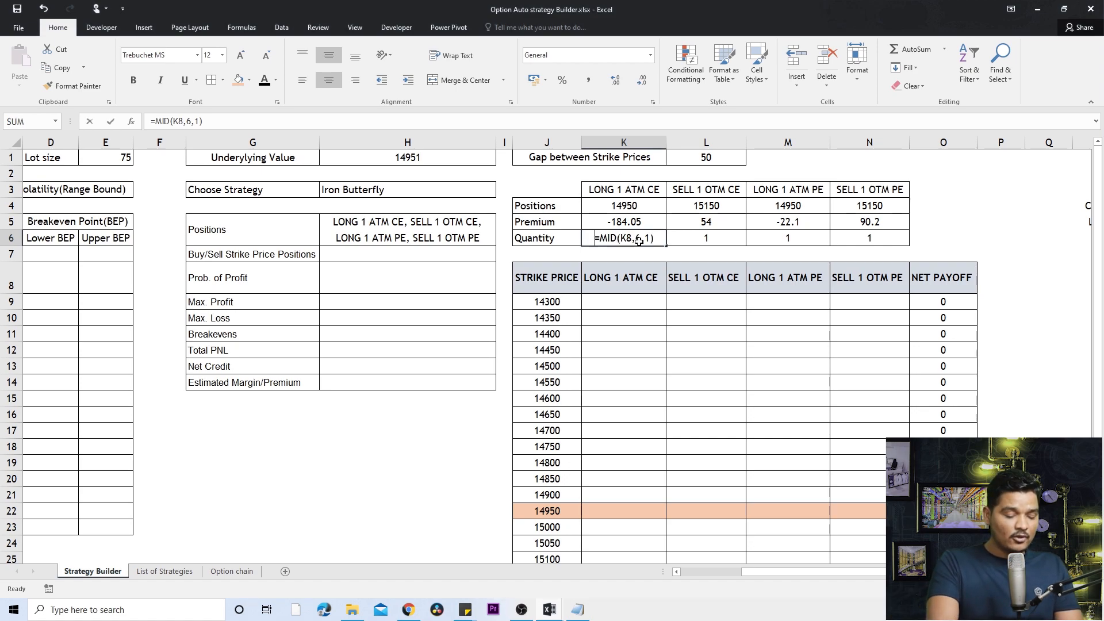
text(=mi)
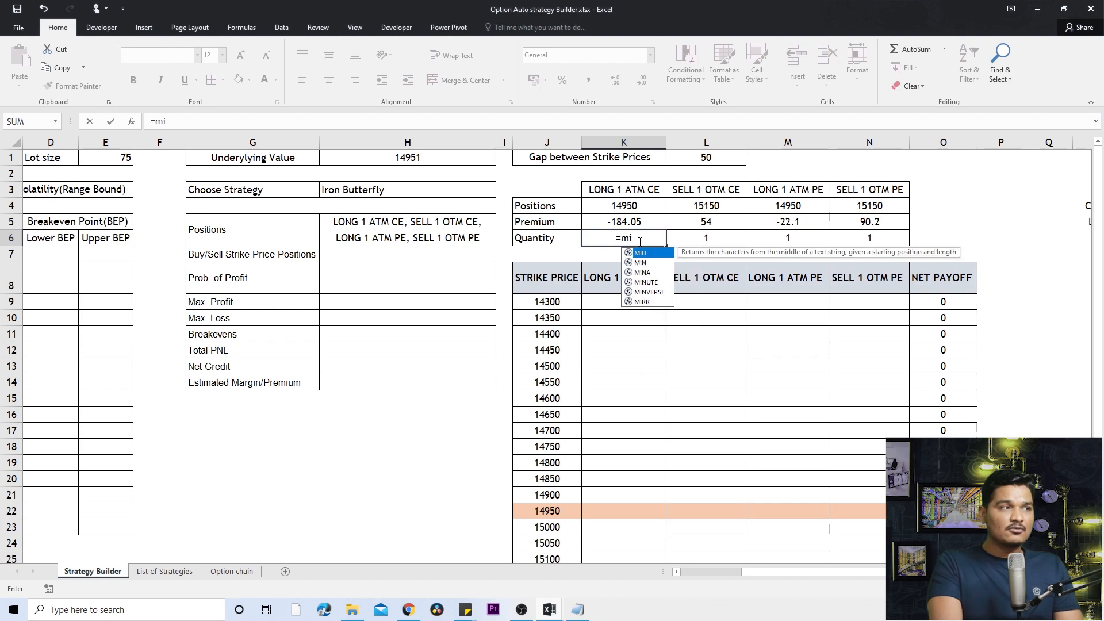
text(d())
key(Left)
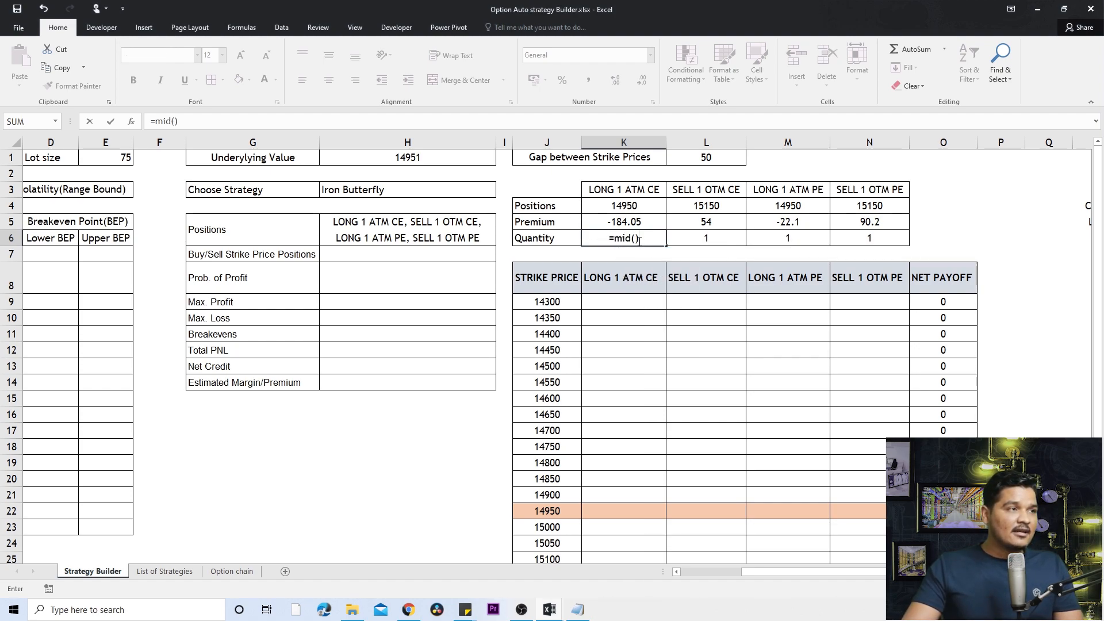
click(634, 239)
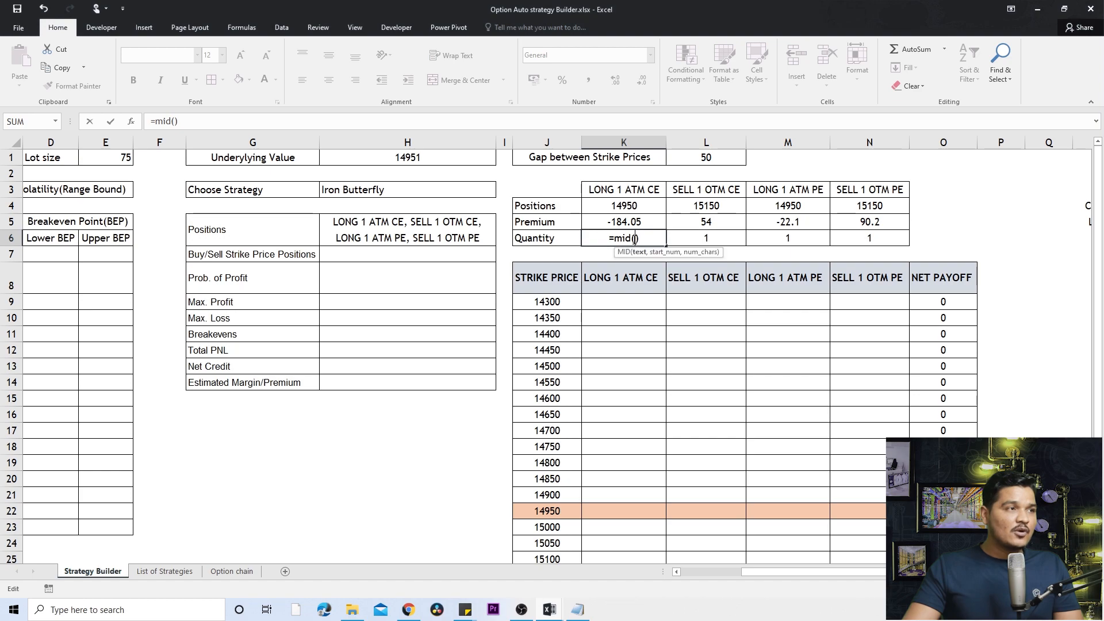
click(639, 280)
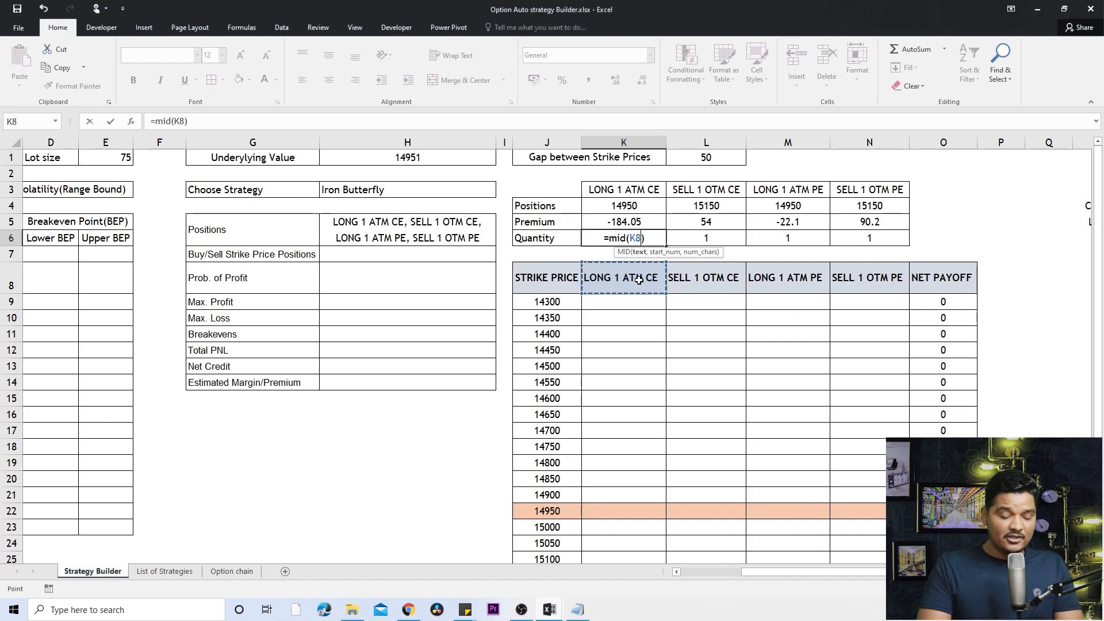
text(,)
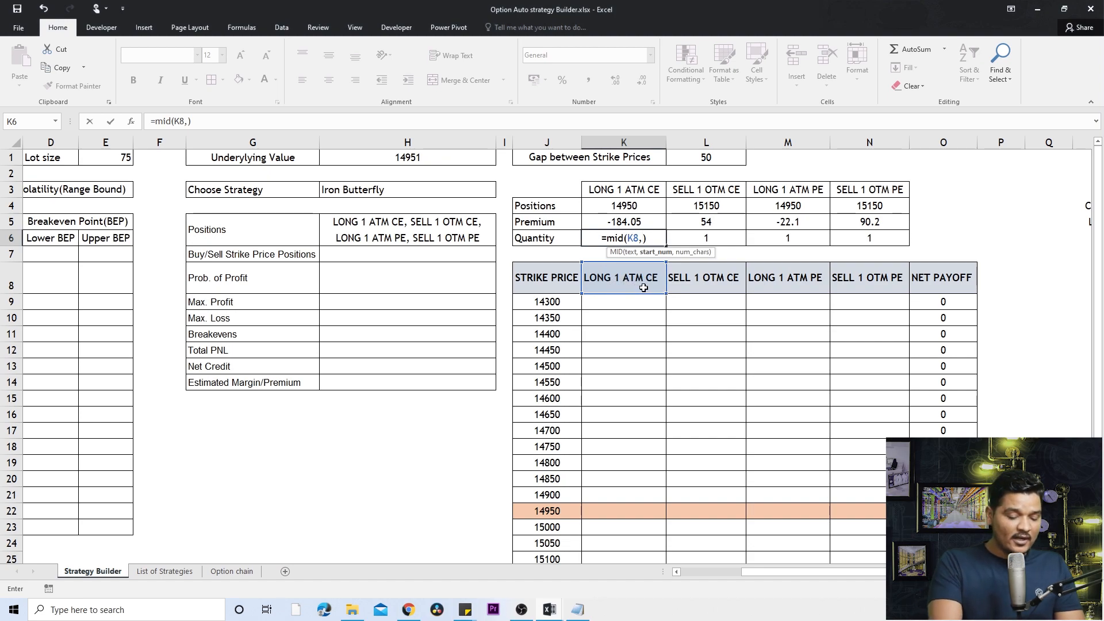
text(8)
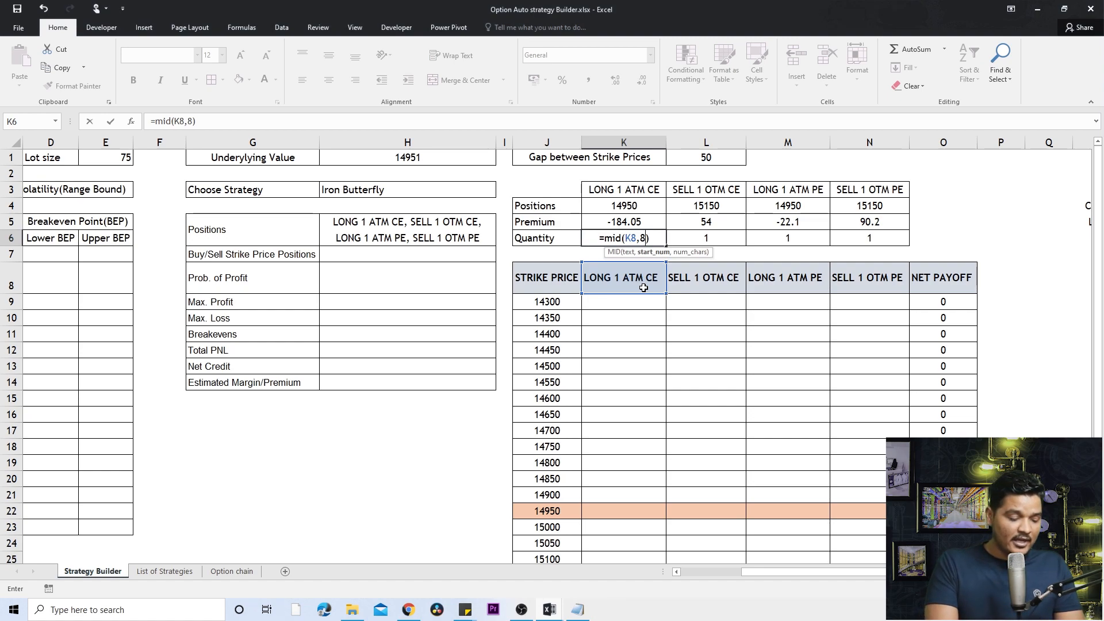
text(,1)
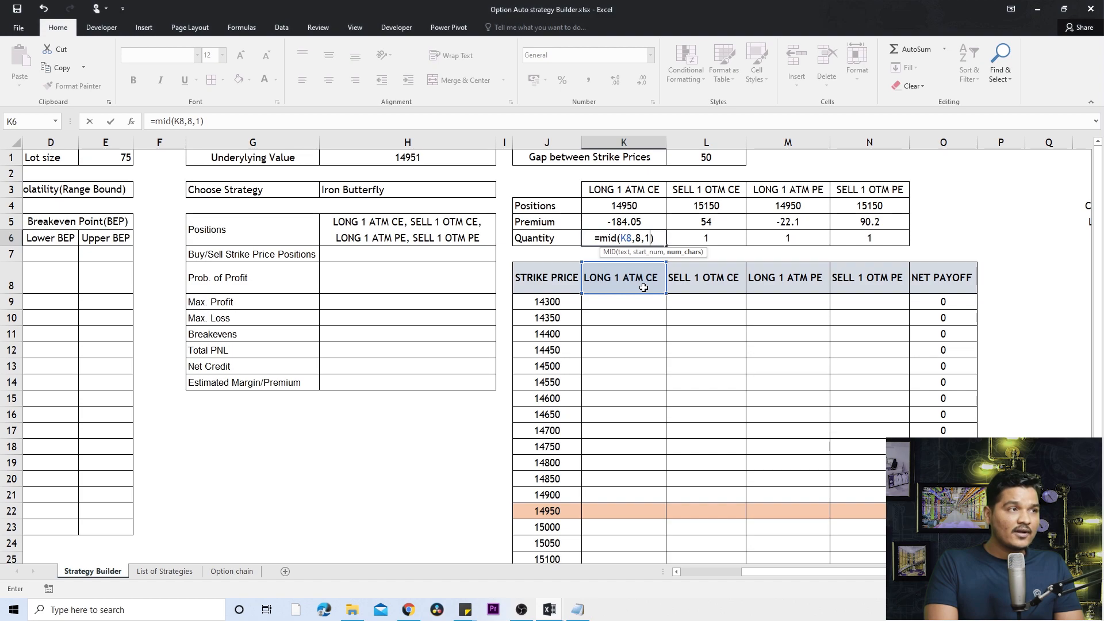
key(Return)
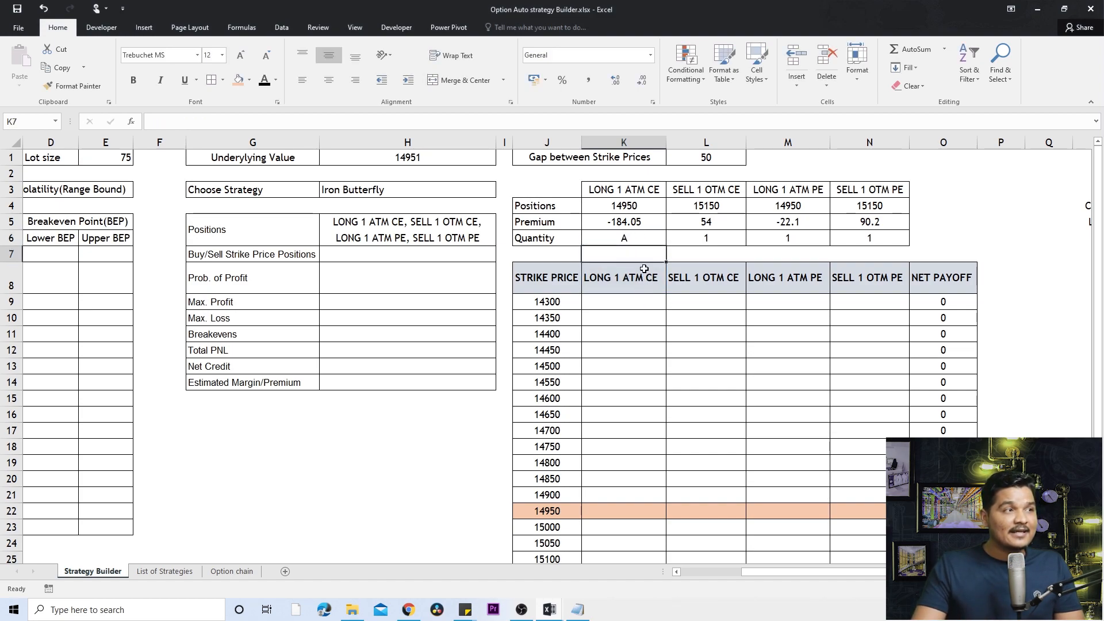
Correct the start position in K6's MID formula to 6, and select the leg header in K8
click(644, 237)
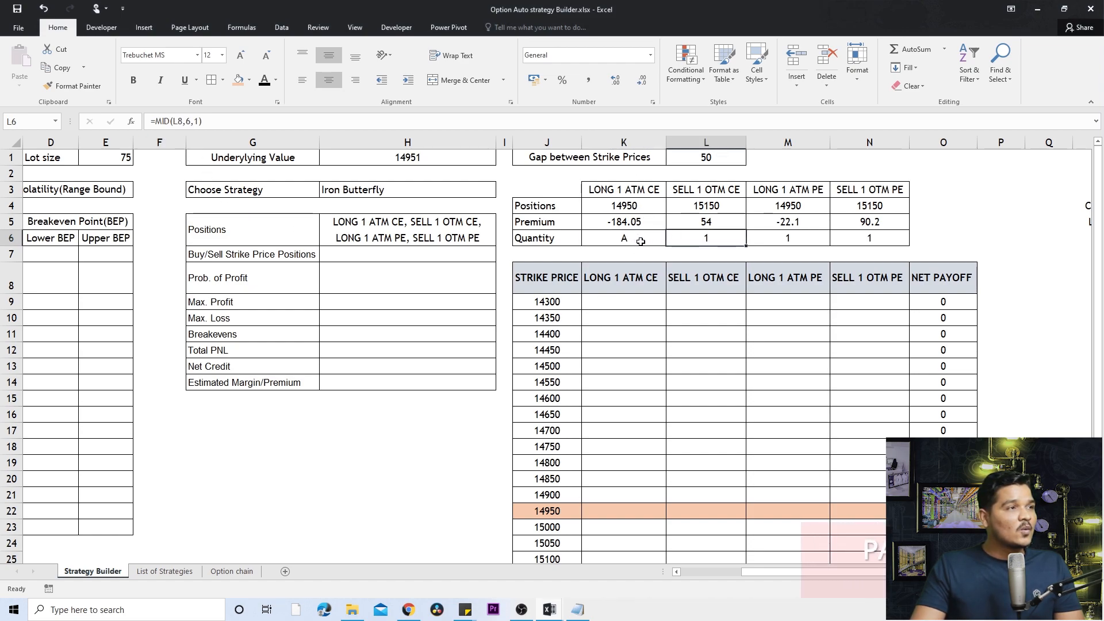
click(189, 122)
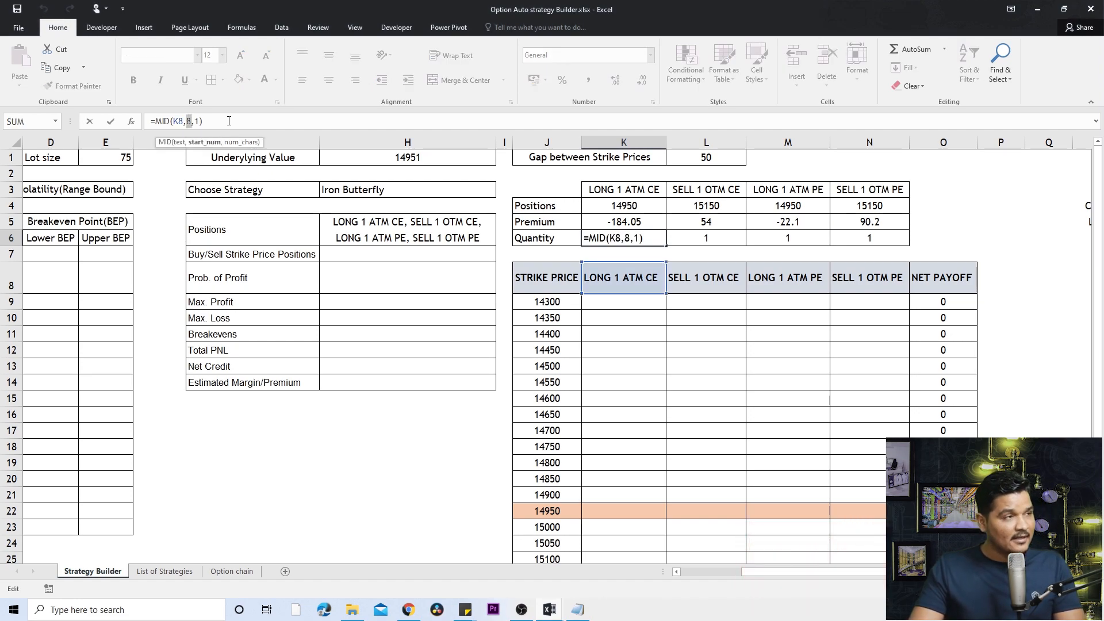
key(BackSpace)
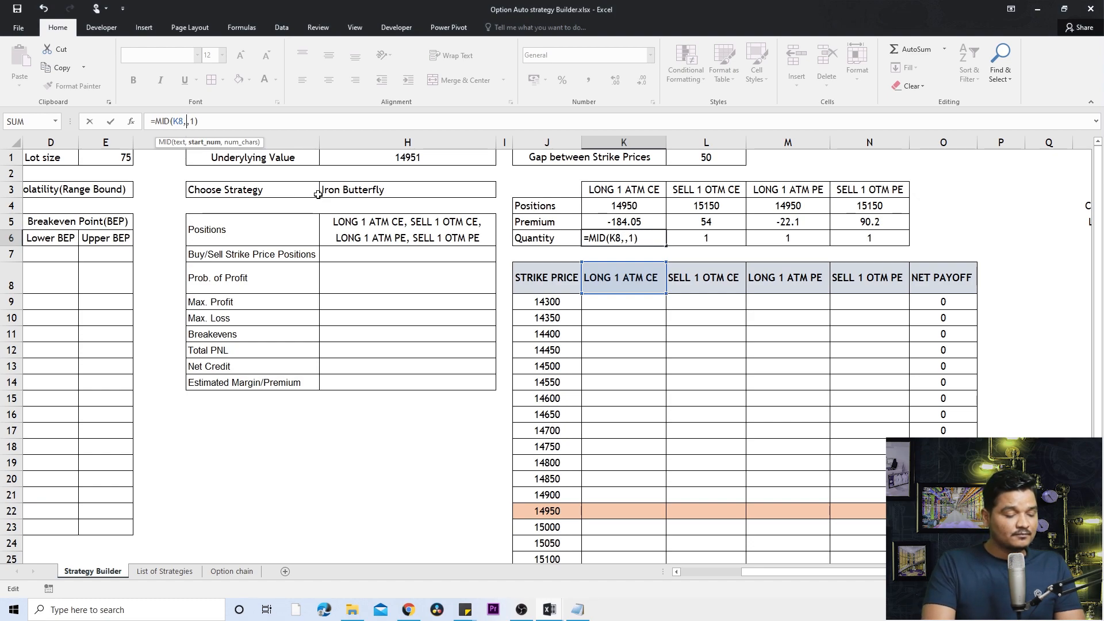
key(Return)
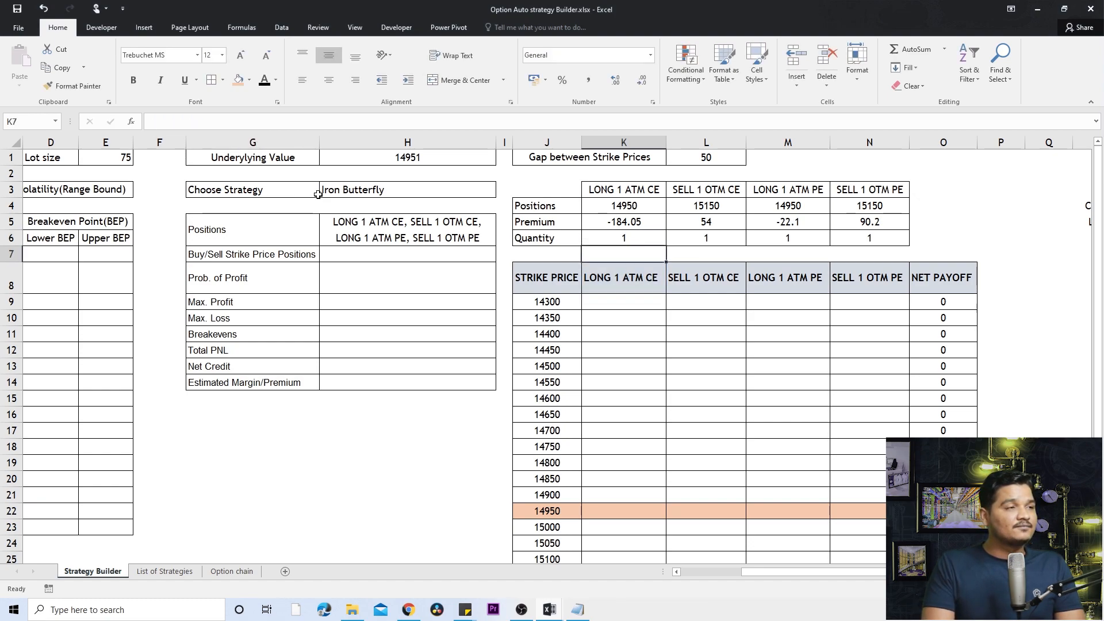
key(Down)
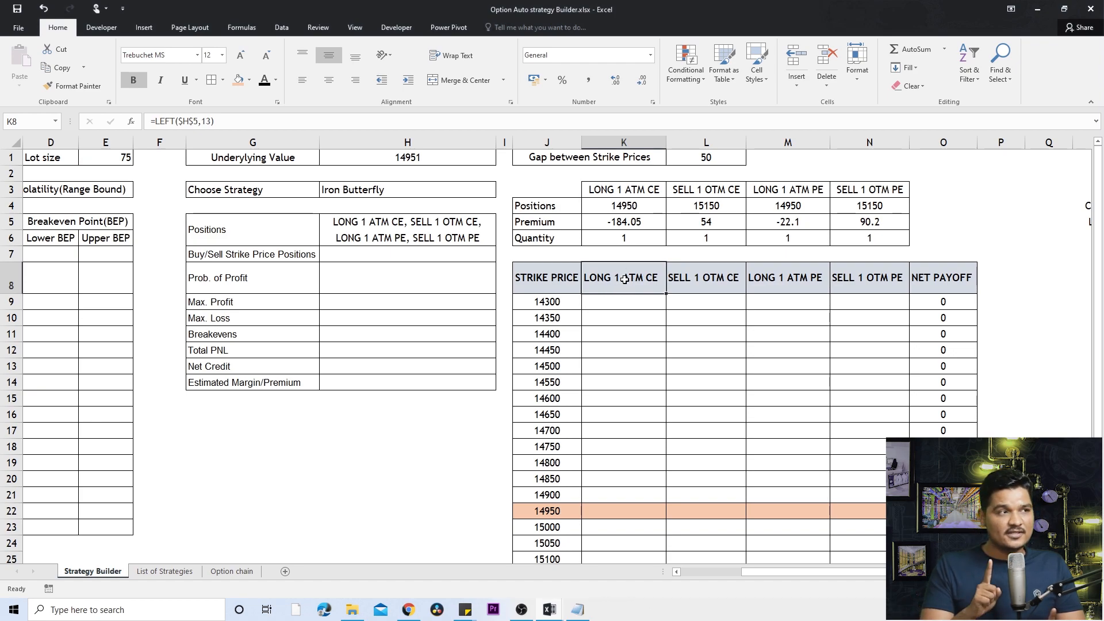
Examine the first leg's quantity formula in K6 and the last leg's position formula in N4
key(Up)
key(Up)
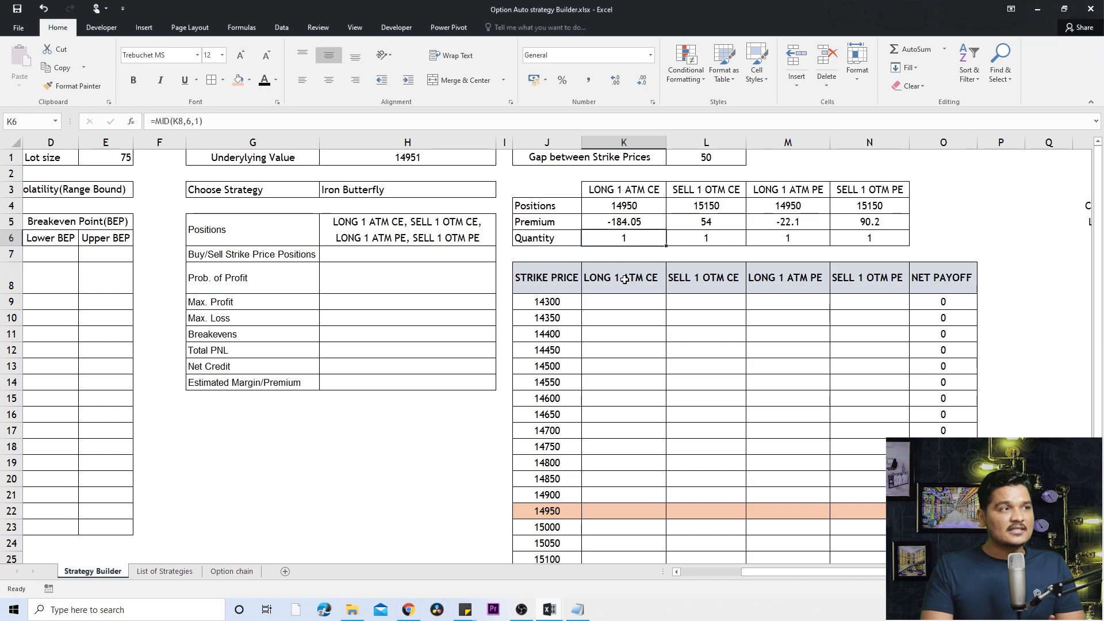
key(Right)
key(Right)
key(Right)
key(Up)
key(Up)
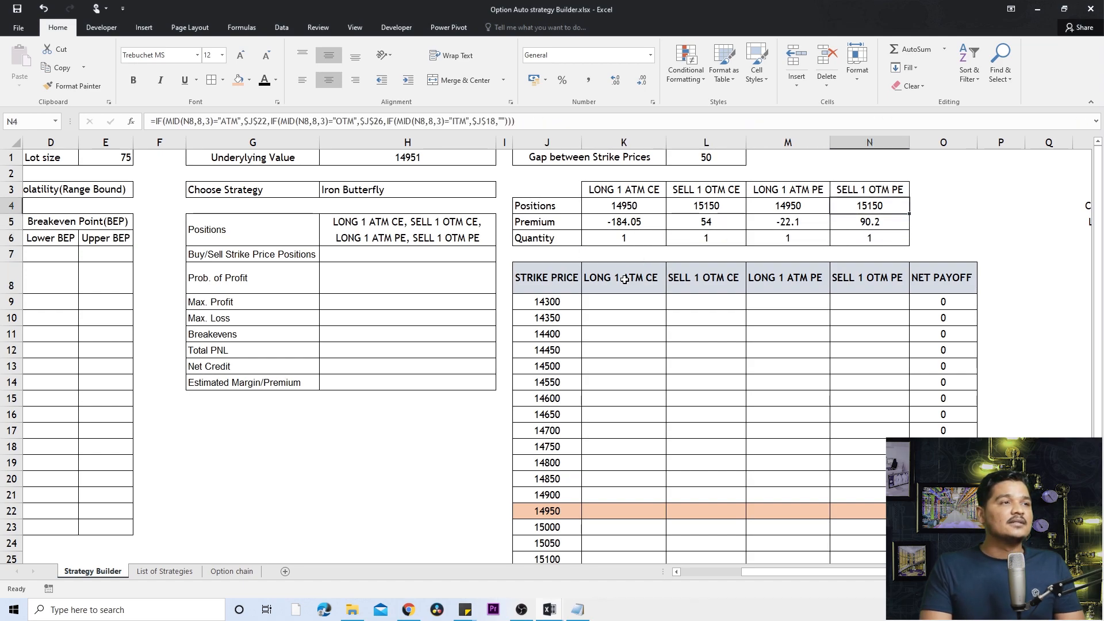
Select the positions and premium values of all four legs in K4:N5 for review
key(Left)
key(Left)
key(Left)
key(Left)
key(Right)
key(shift+Right)
key(shift+Right)
key(shift+Right)
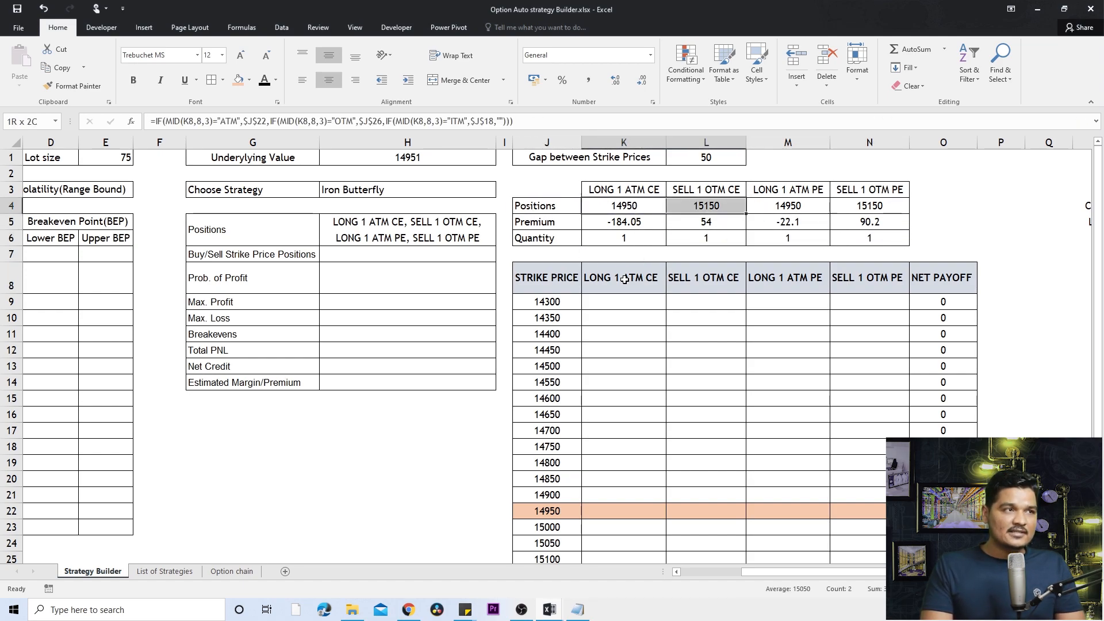
key(shift+Down)
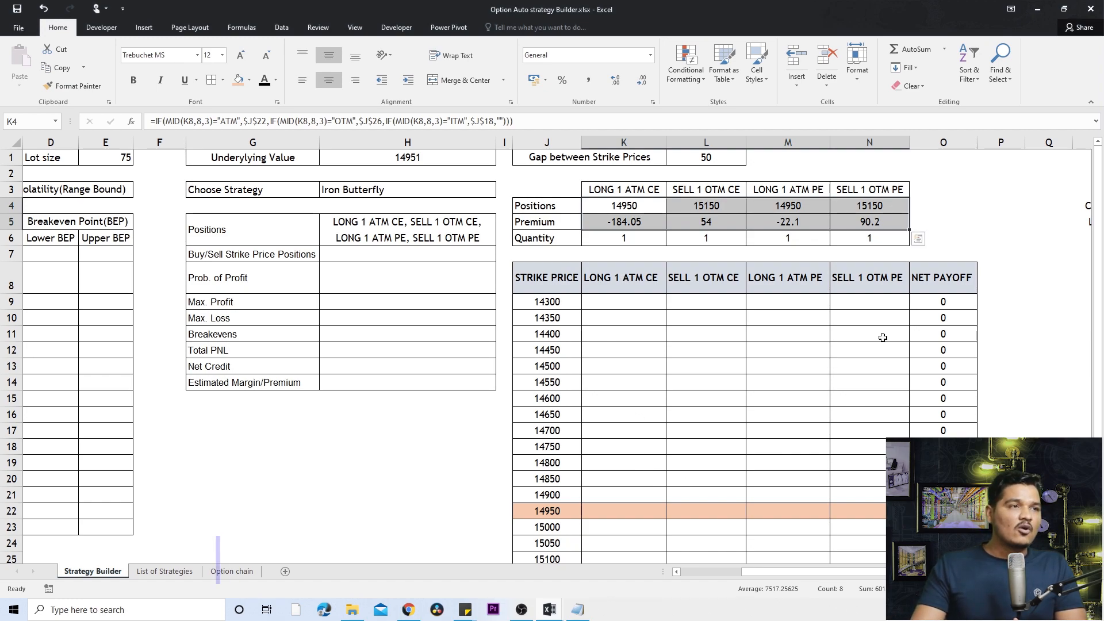
Examine the net payoff formula in O9, the leg cells K9:N9 it covers, and the payoff table headers in row 8
click(941, 308)
drag(639, 305, 868, 305)
click(932, 299)
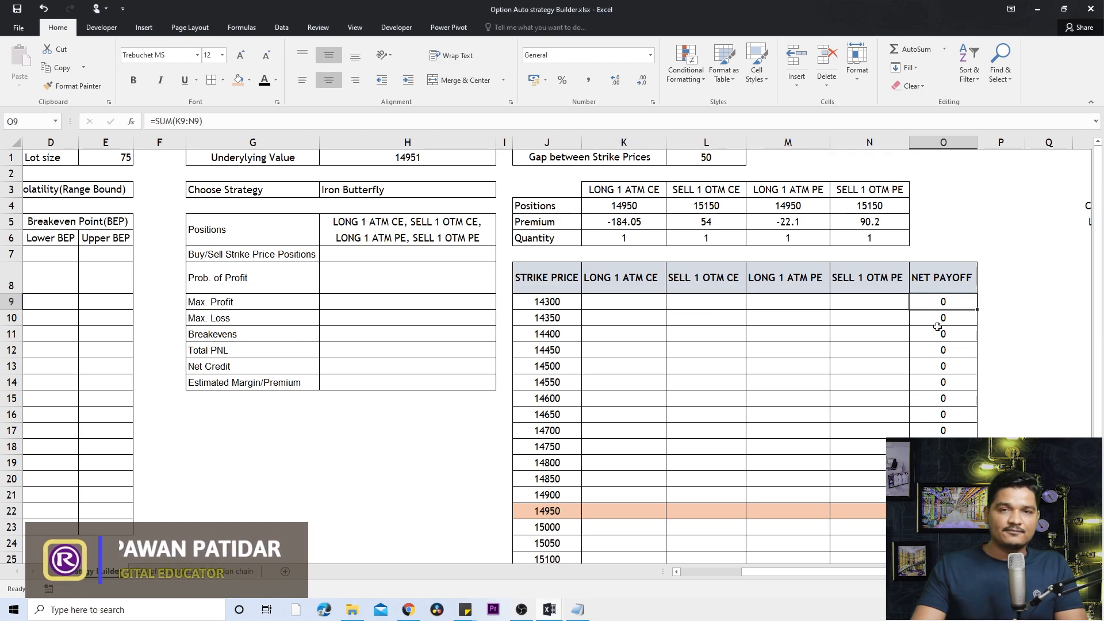
click(571, 278)
click(650, 280)
click(710, 278)
click(760, 277)
click(871, 281)
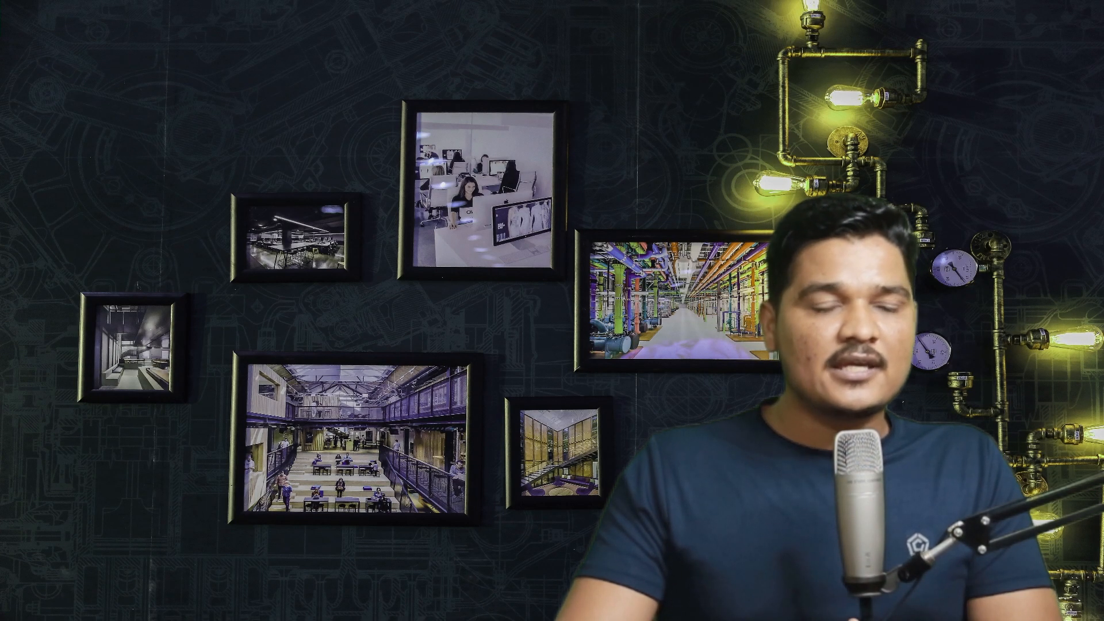